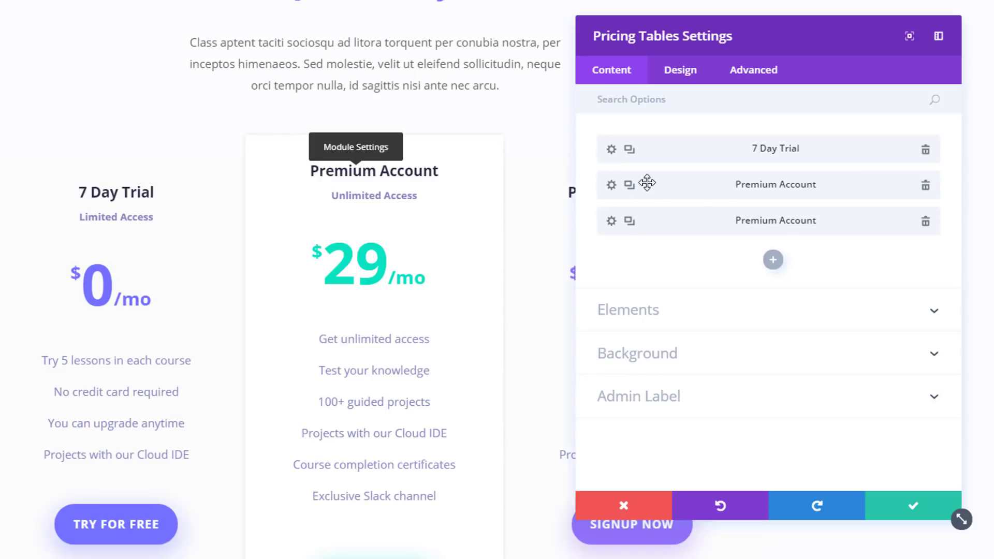
- Unlink the rounded corners of the 7 Day Trial pricing table and set its top-left and bottom-left corners to 6px
{"action": "left_click", "coordinate": [612, 151]}
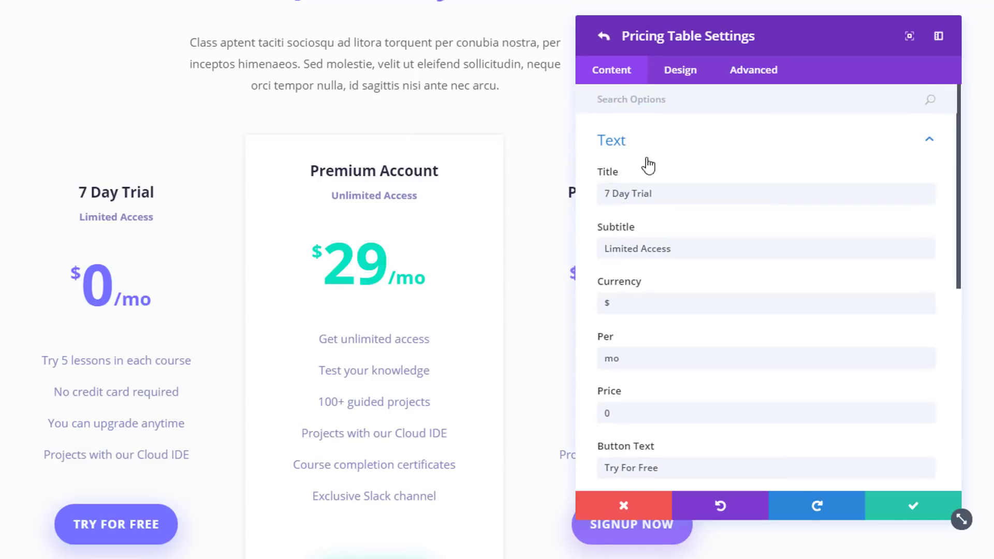
{"action": "left_click", "coordinate": [693, 78]}
{"action": "scroll", "coordinate": [727, 285], "scroll_direction": "down", "scroll_amount": 4}
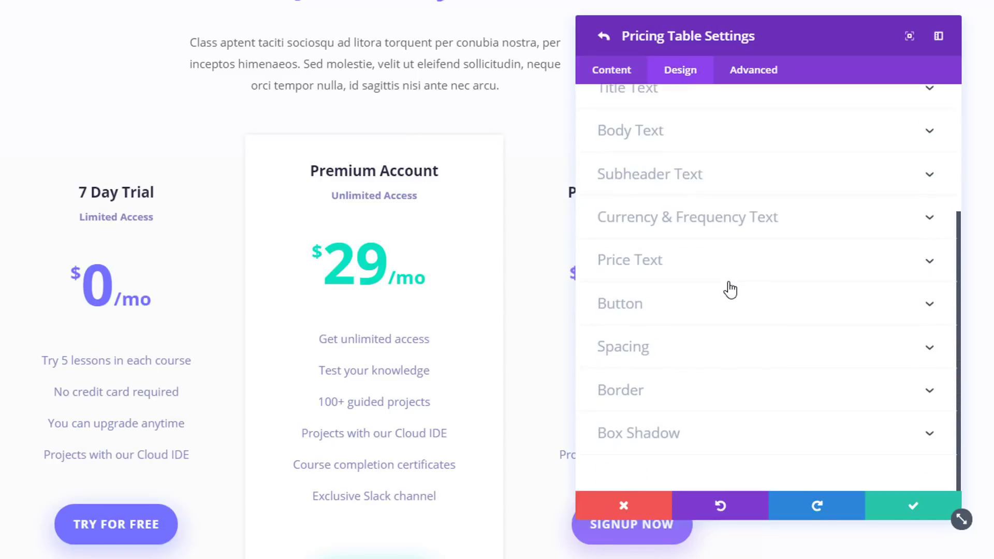
{"action": "left_click", "coordinate": [710, 401]}
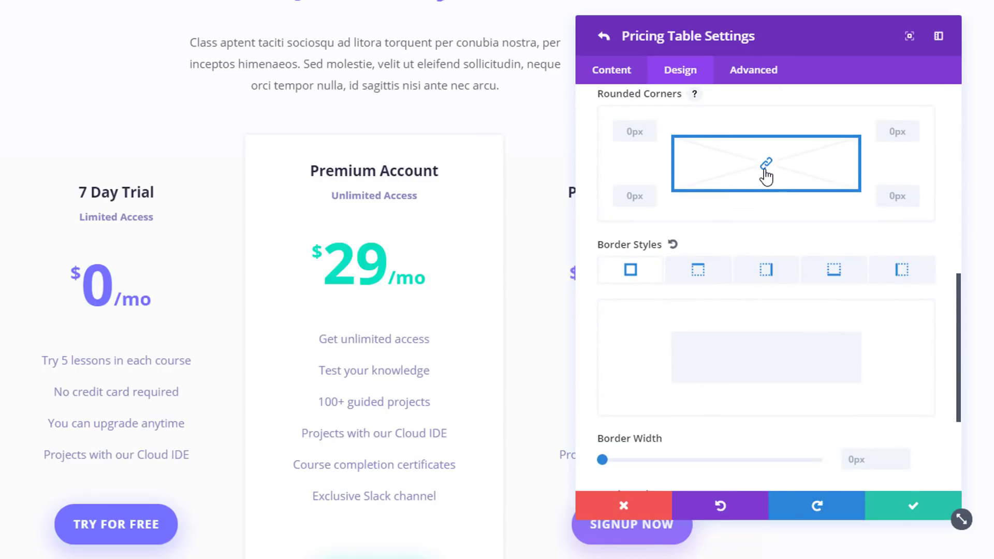
{"action": "left_click", "coordinate": [636, 134]}
{"action": "type", "text": "6px"}
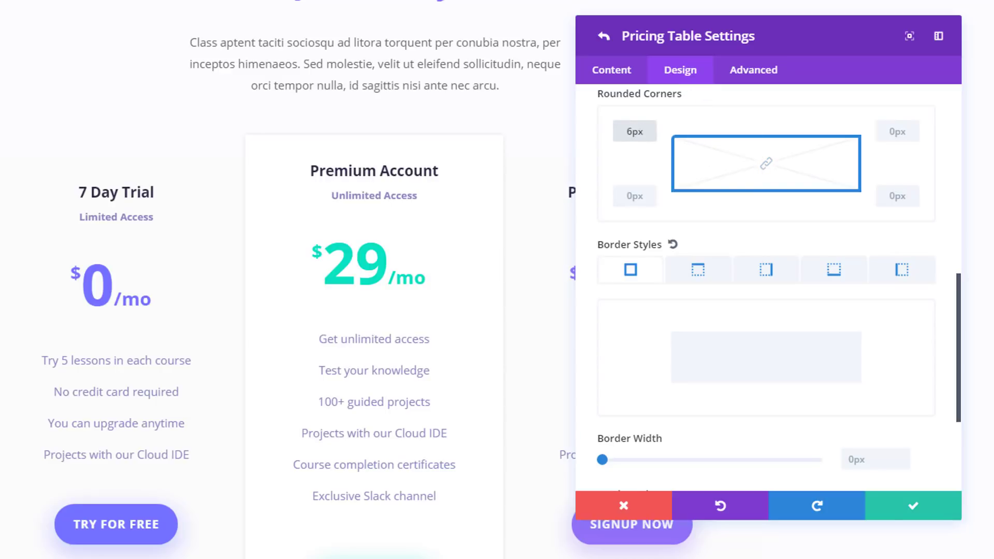
{"action": "left_click", "coordinate": [635, 196]}
{"action": "type", "text": "6px"}
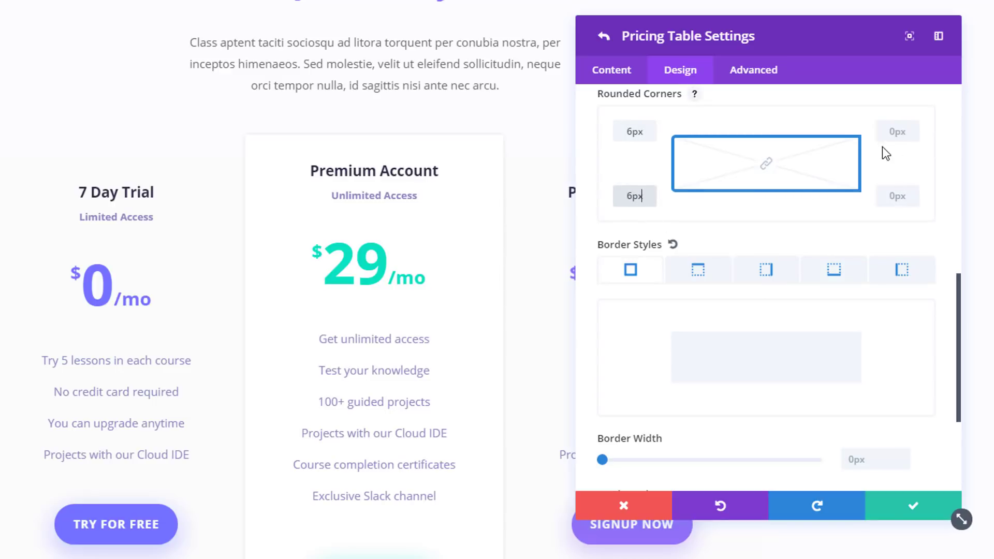
{"action": "left_click", "coordinate": [892, 129]}
{"action": "type", "text": "6"}
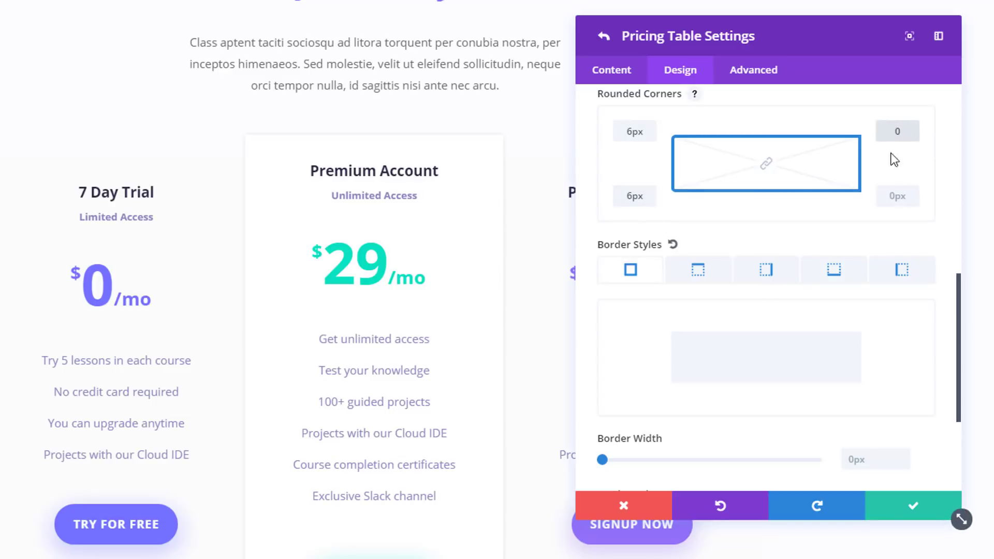
{"action": "left_click", "coordinate": [894, 196]}
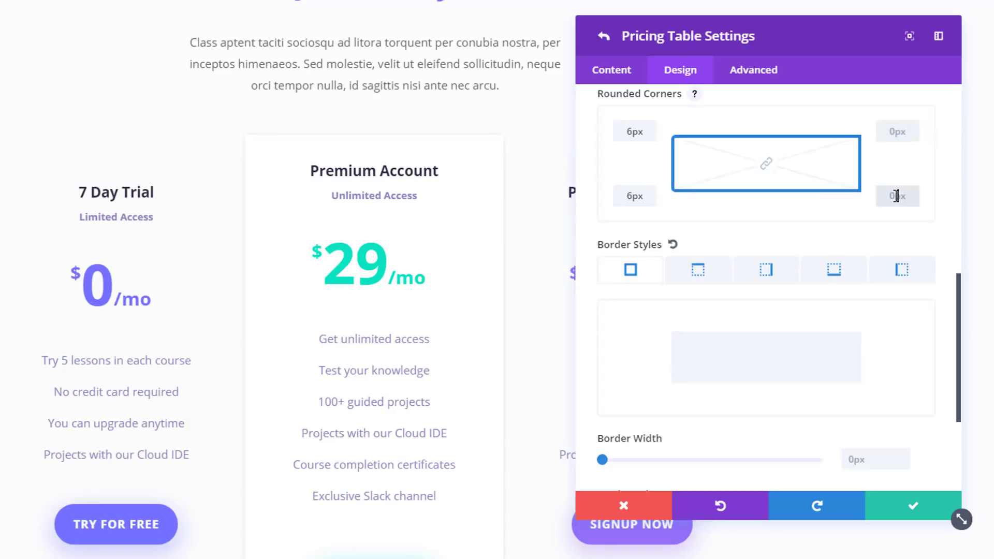
- Give the 7 Day Trial table a 10px top border in color #7272ff
{"action": "left_click", "coordinate": [696, 274]}
{"action": "scroll", "coordinate": [786, 294], "scroll_direction": "down", "scroll_amount": 2}
{"action": "scroll", "coordinate": [789, 299], "scroll_direction": "down", "scroll_amount": 2}
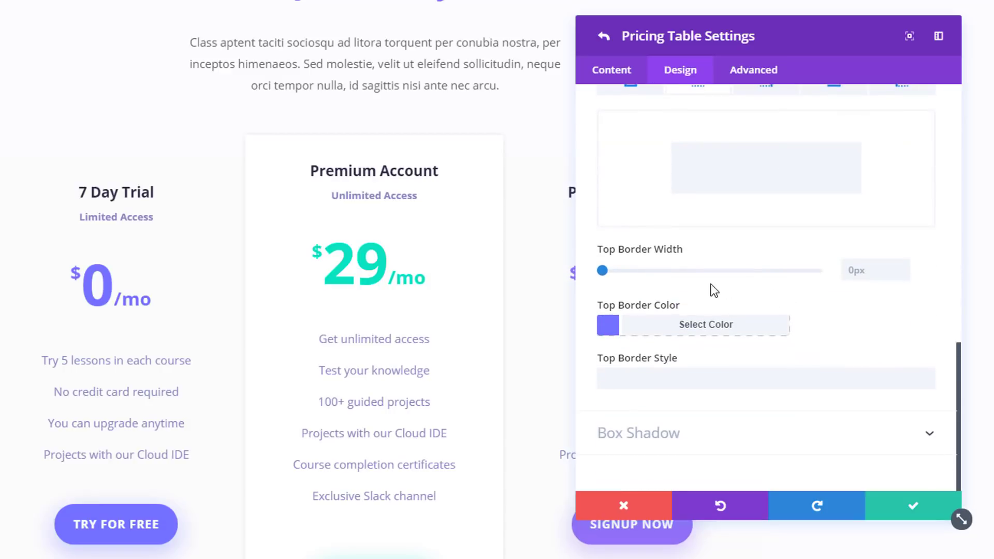
{"action": "left_click", "coordinate": [892, 269]}
{"action": "type", "text": "10"}
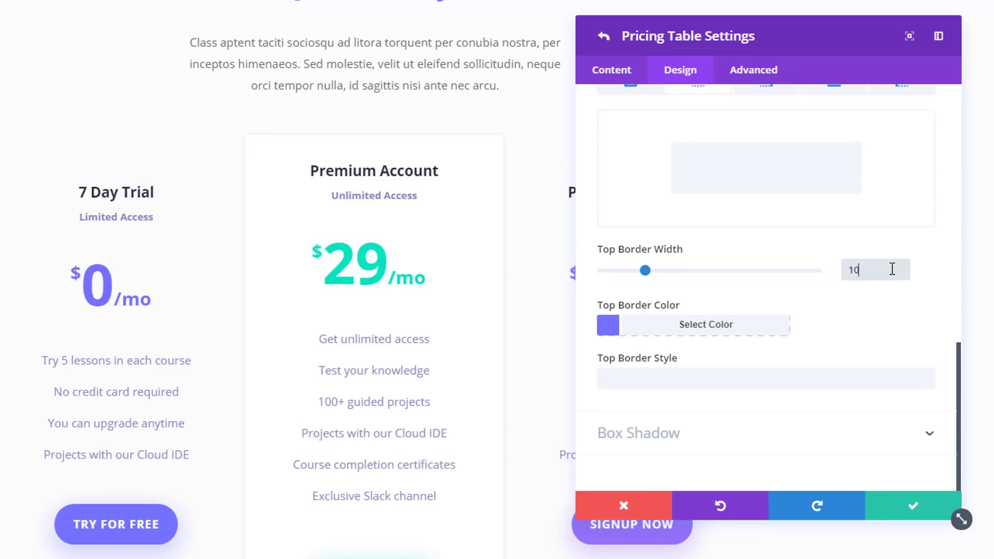
{"action": "left_click", "coordinate": [717, 326]}
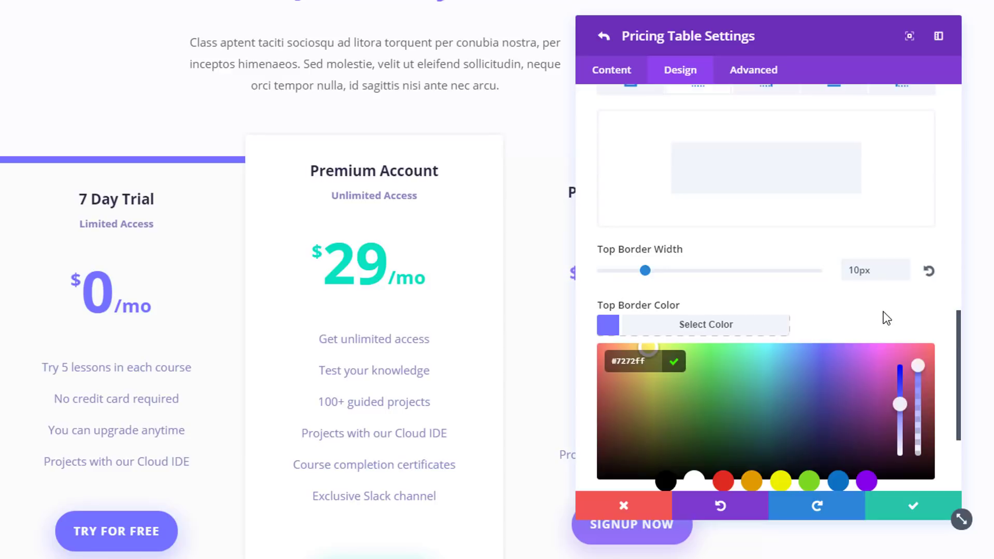
{"action": "scroll", "coordinate": [936, 310], "scroll_direction": "down", "scroll_amount": 3}
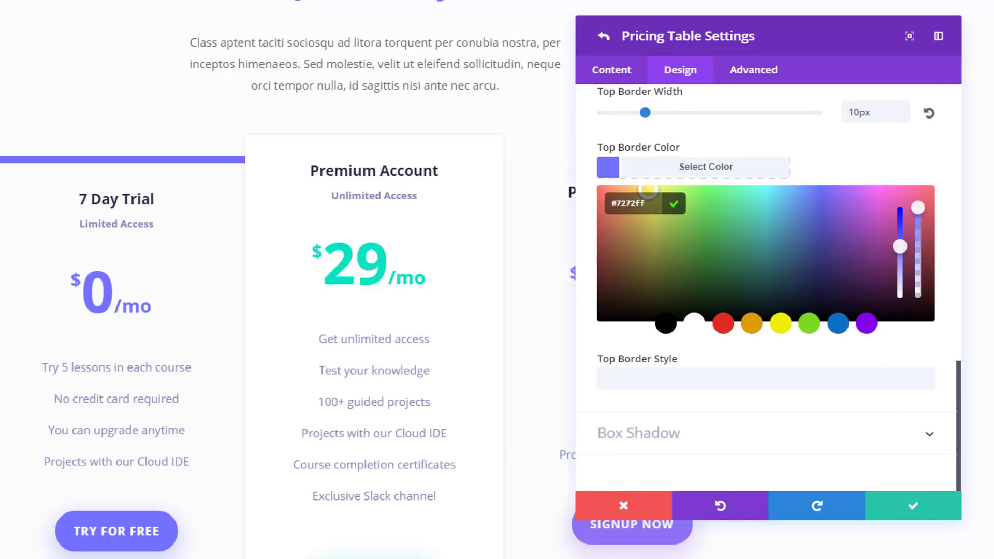
- Apply the first box shadow preset to the 7 Day Trial table and set its blur strength to 50px
{"action": "left_click", "coordinate": [721, 433]}
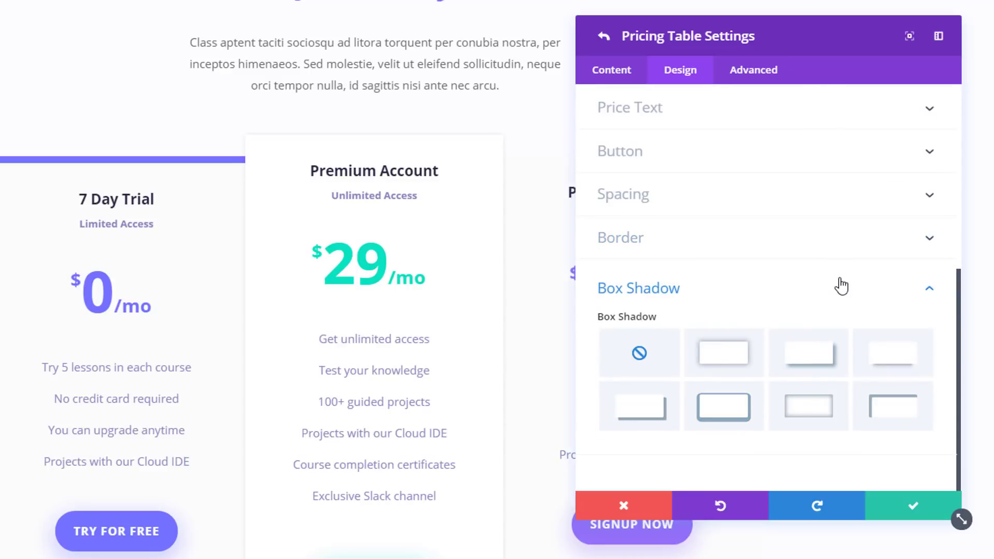
{"action": "left_click", "coordinate": [708, 364]}
{"action": "scroll", "coordinate": [828, 299], "scroll_direction": "down", "scroll_amount": 3}
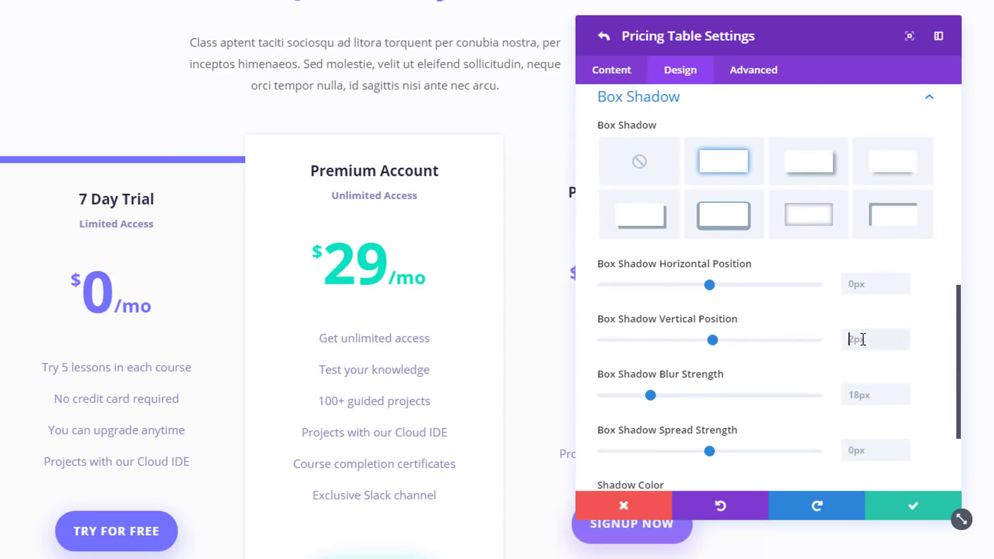
{"action": "left_click", "coordinate": [876, 397]}
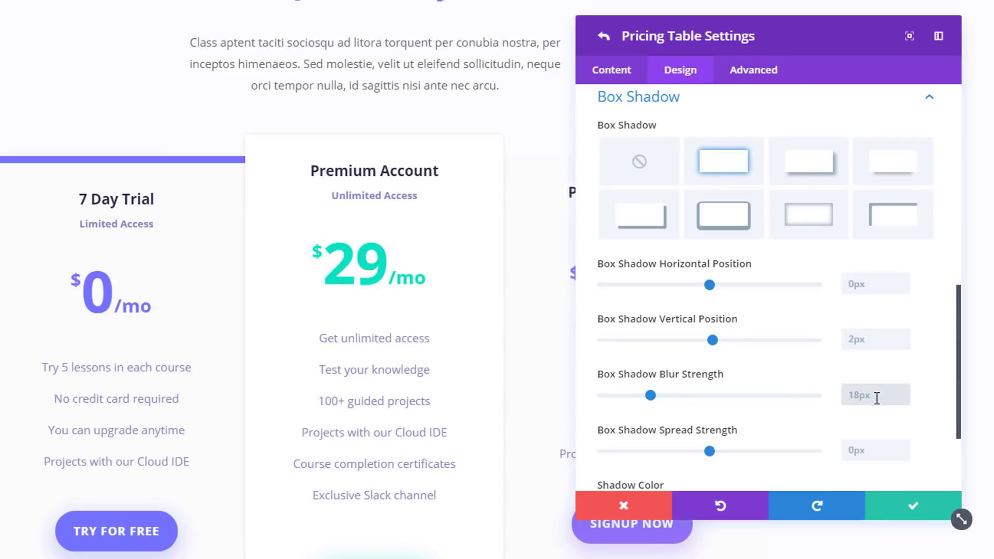
{"action": "type", "text": "50px"}
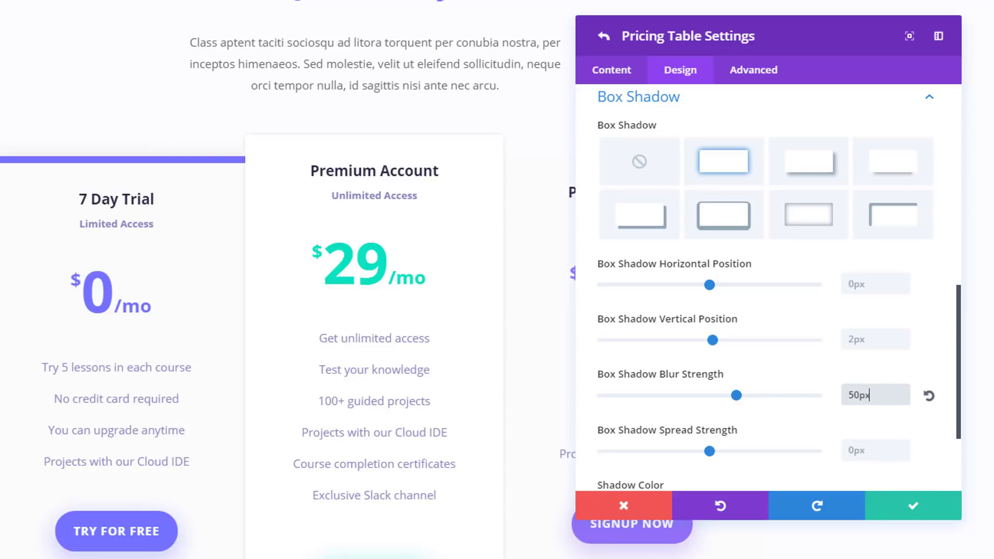
- Set the 7 Day Trial table's shadow color to rgba(0,0,0,0.1) and save its settings
{"action": "scroll", "coordinate": [865, 450], "scroll_direction": "down", "scroll_amount": 5}
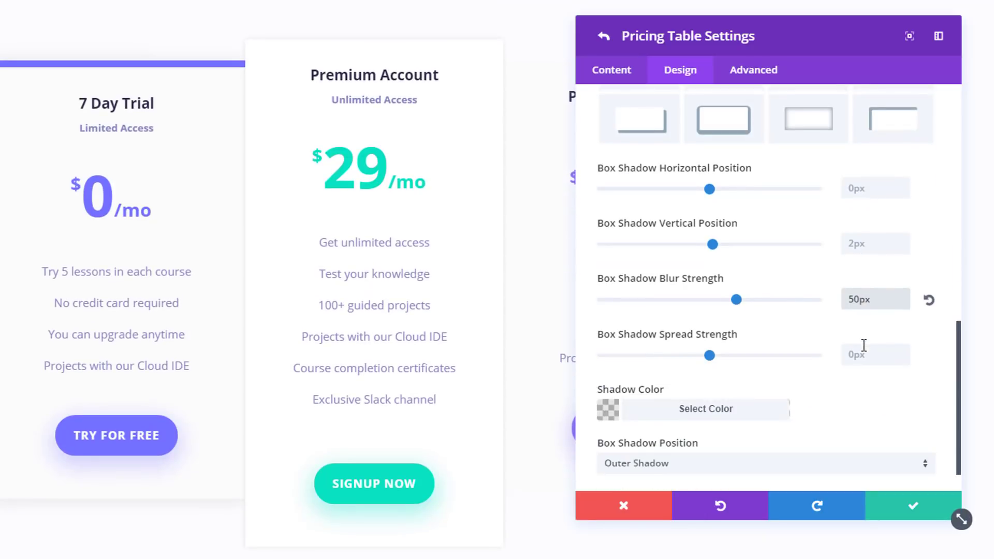
{"action": "left_click", "coordinate": [745, 413]}
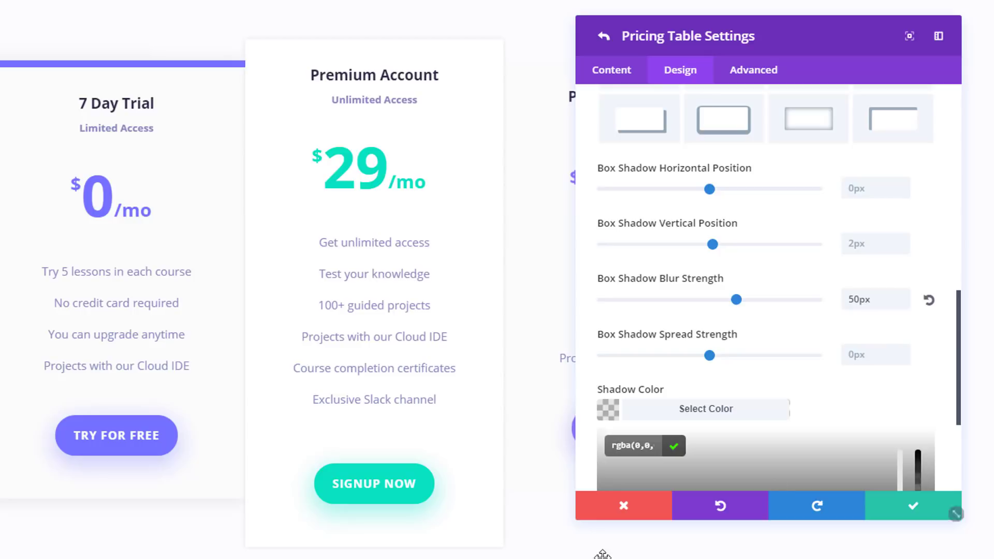
{"action": "type", "text": "rgba(0,0,0,0.1)"}
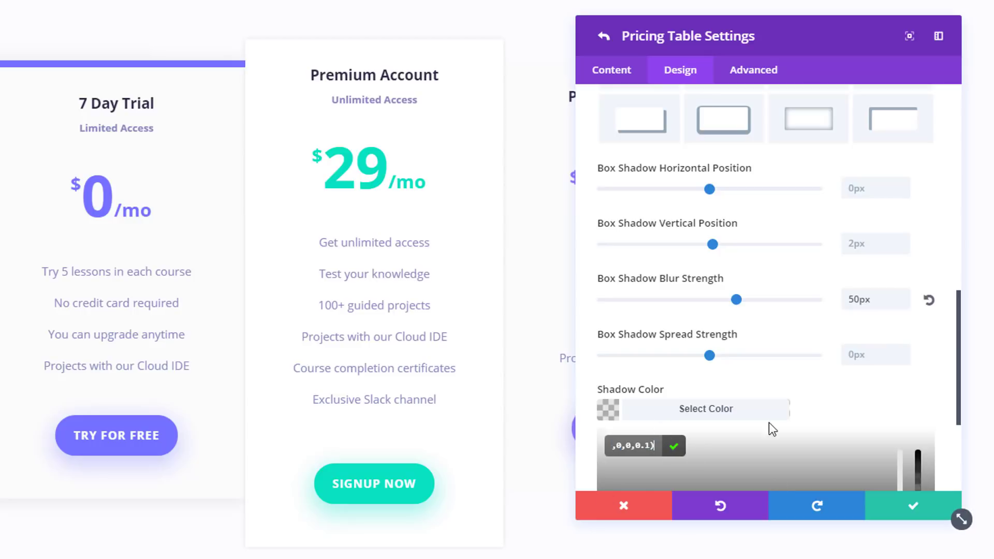
{"action": "left_click", "coordinate": [845, 399]}
{"action": "scroll", "coordinate": [725, 444], "scroll_direction": "down", "scroll_amount": 1}
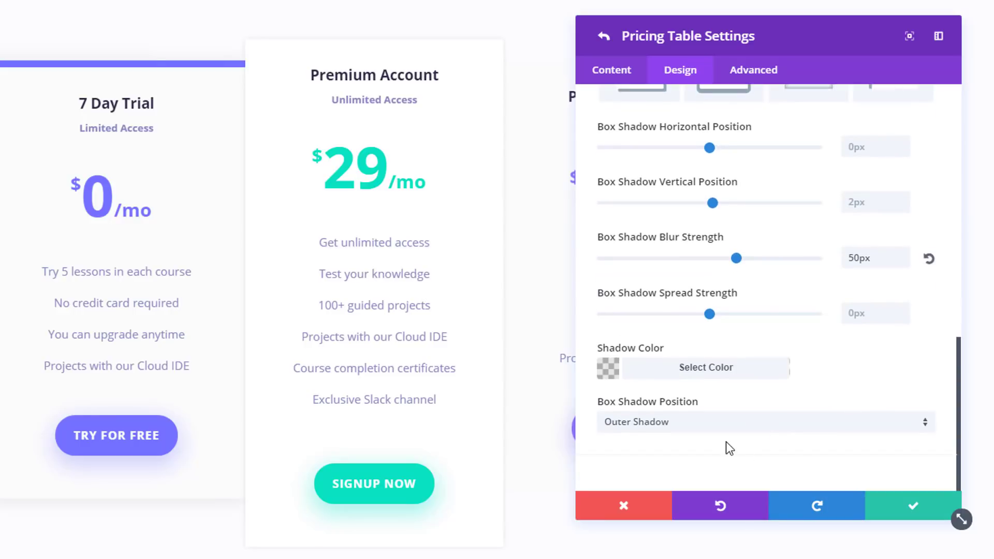
{"action": "left_click", "coordinate": [912, 504]}
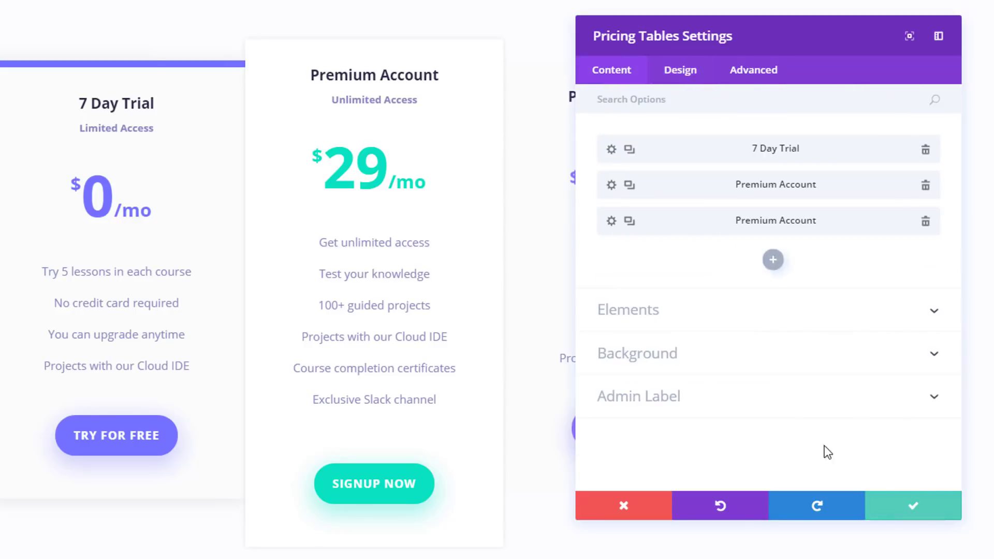
- Round all four corners of the middle Premium Account pricing table to 6px
{"action": "left_click", "coordinate": [611, 185]}
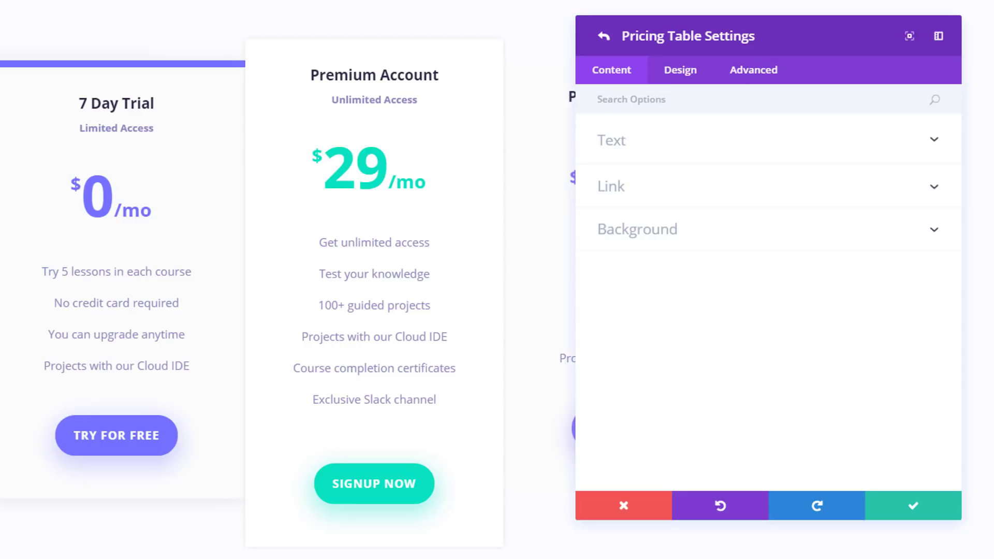
{"action": "left_click", "coordinate": [687, 82]}
{"action": "scroll", "coordinate": [630, 160], "scroll_direction": "down", "scroll_amount": 4}
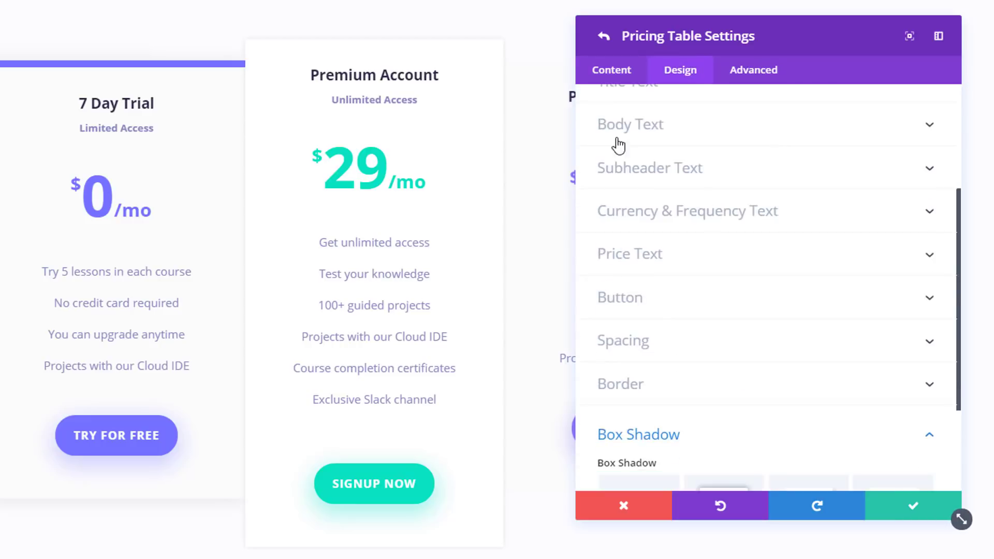
{"action": "left_click", "coordinate": [601, 78]}
{"action": "left_click", "coordinate": [680, 73]}
{"action": "scroll", "coordinate": [746, 333], "scroll_direction": "down", "scroll_amount": 3}
{"action": "left_click", "coordinate": [709, 296]}
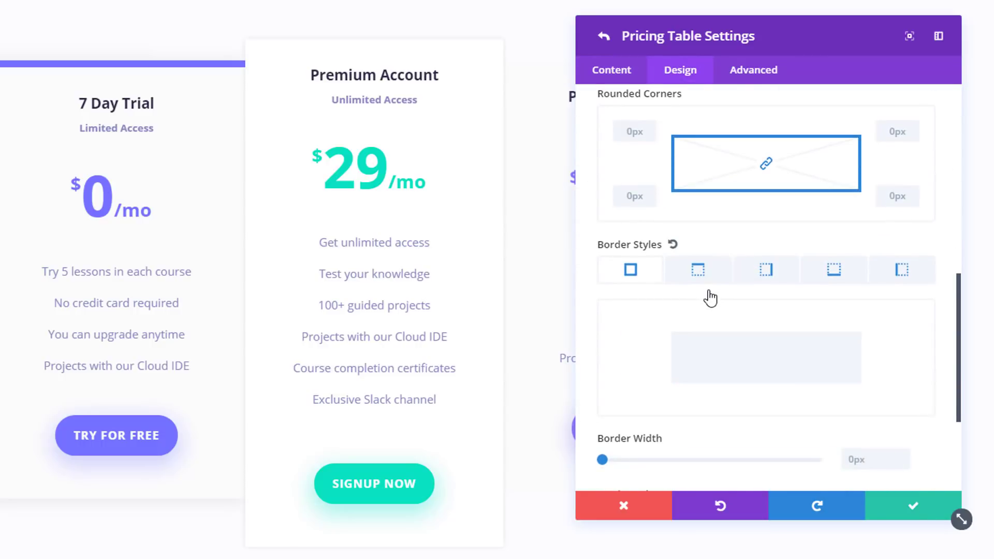
{"action": "scroll", "coordinate": [710, 298], "scroll_direction": "down", "scroll_amount": 3}
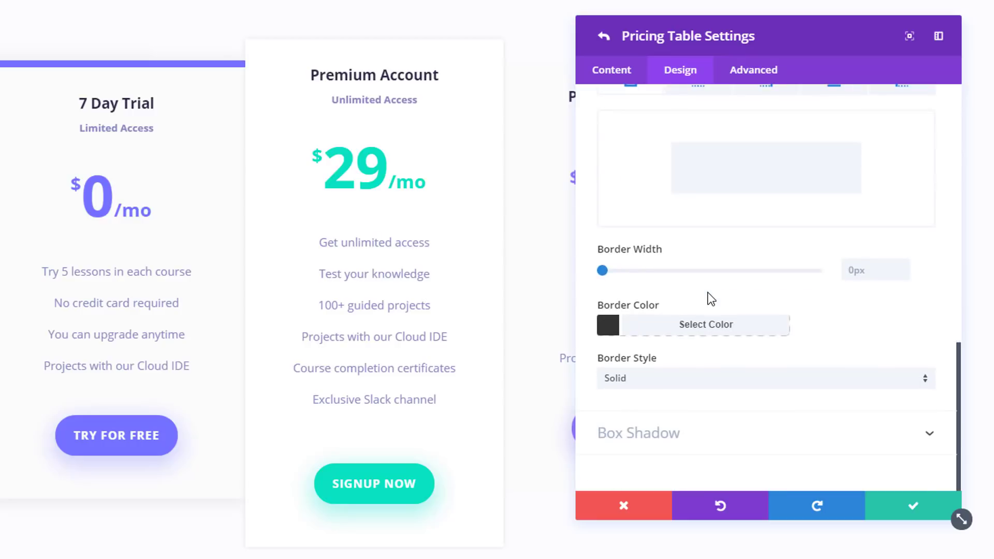
{"action": "scroll", "coordinate": [710, 299], "scroll_direction": "up", "scroll_amount": 5}
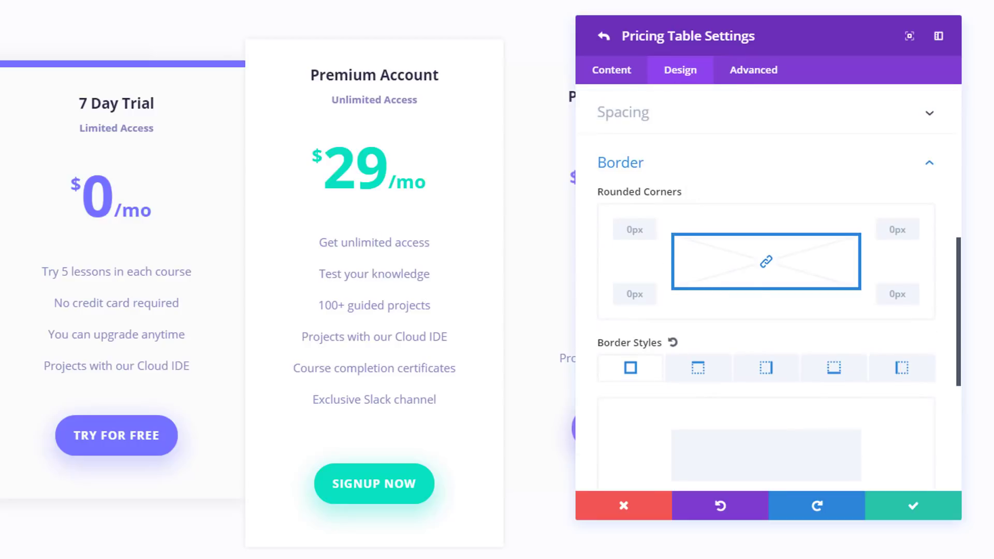
{"action": "left_click", "coordinate": [640, 233]}
{"action": "type", "text": "6px"}
- Set the top border width of the middle Premium Account table to 10px
{"action": "left_click", "coordinate": [699, 369]}
{"action": "scroll", "coordinate": [846, 305], "scroll_direction": "down", "scroll_amount": 4}
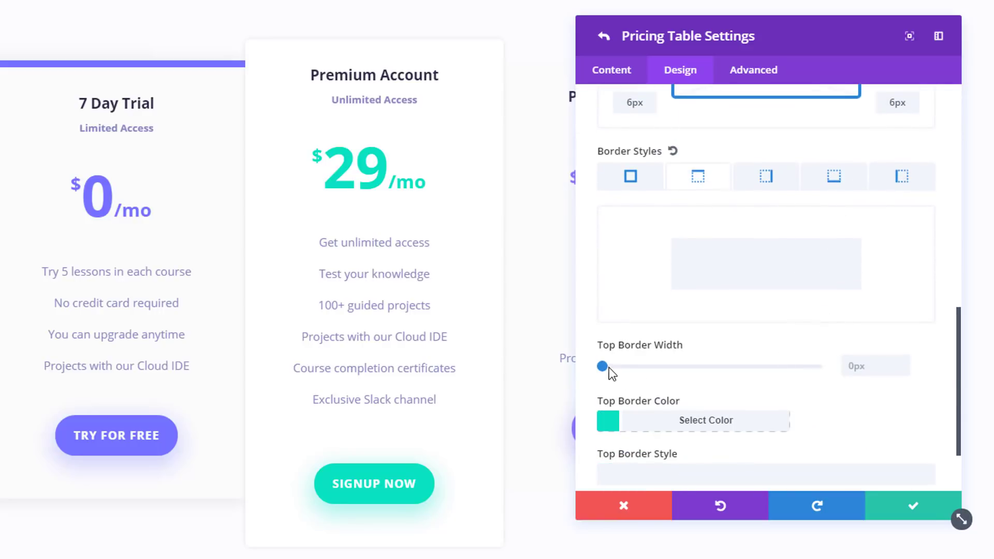
{"action": "left_click_drag", "start_coordinate": [611, 367], "coordinate": [649, 369]}
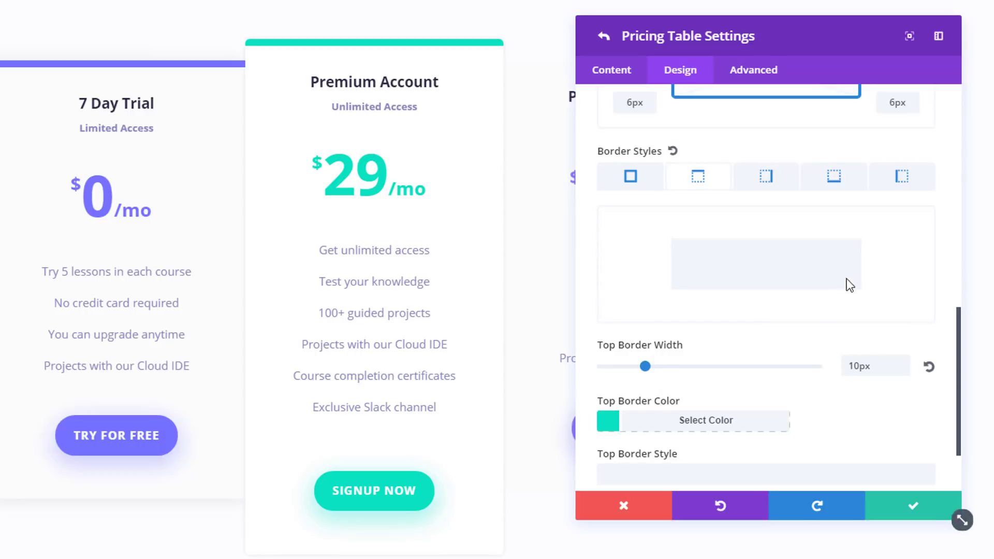
- Apply the first box shadow preset to the middle Premium Account table with a blur strength of 50px
{"action": "scroll", "coordinate": [691, 409], "scroll_direction": "down", "scroll_amount": 3}
{"action": "left_click", "coordinate": [683, 428]}
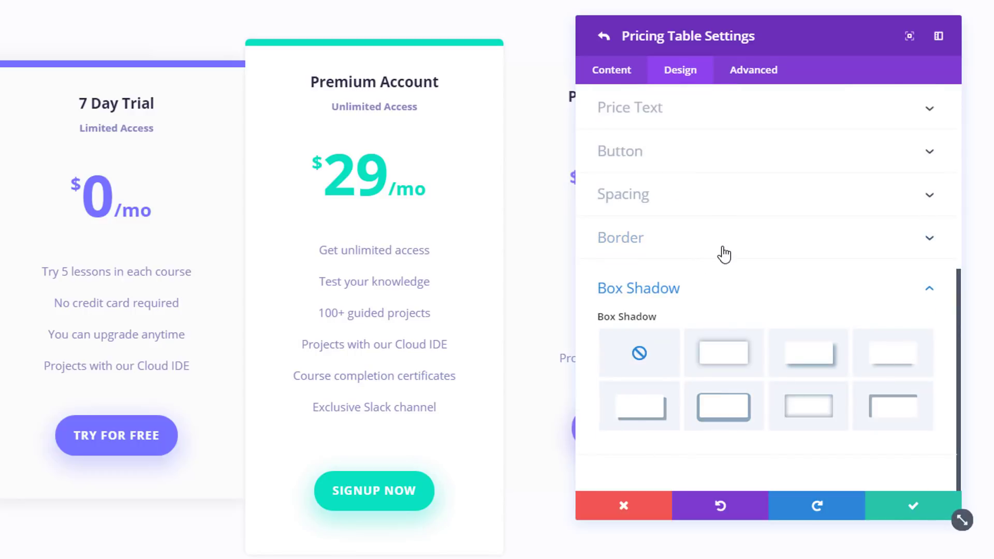
{"action": "left_click", "coordinate": [734, 352]}
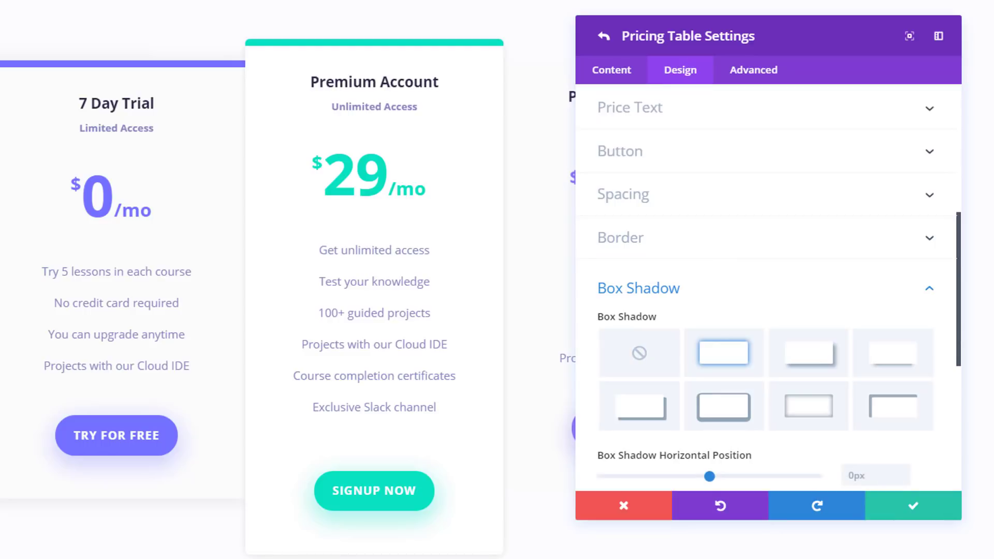
{"action": "scroll", "coordinate": [855, 313], "scroll_direction": "down", "scroll_amount": 4}
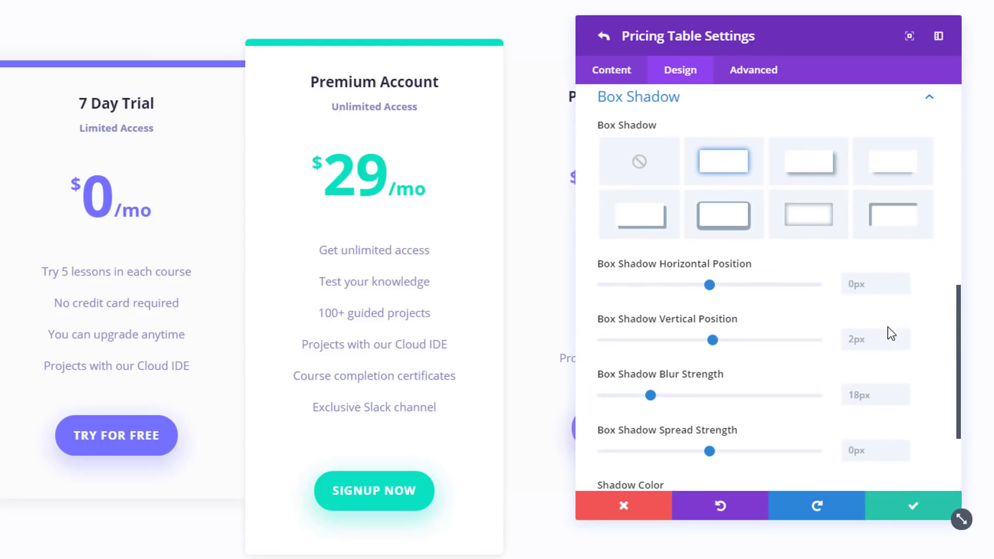
{"action": "left_click", "coordinate": [884, 389]}
{"action": "type", "text": "50px"}
{"action": "scroll", "coordinate": [682, 378], "scroll_direction": "down", "scroll_amount": 3}
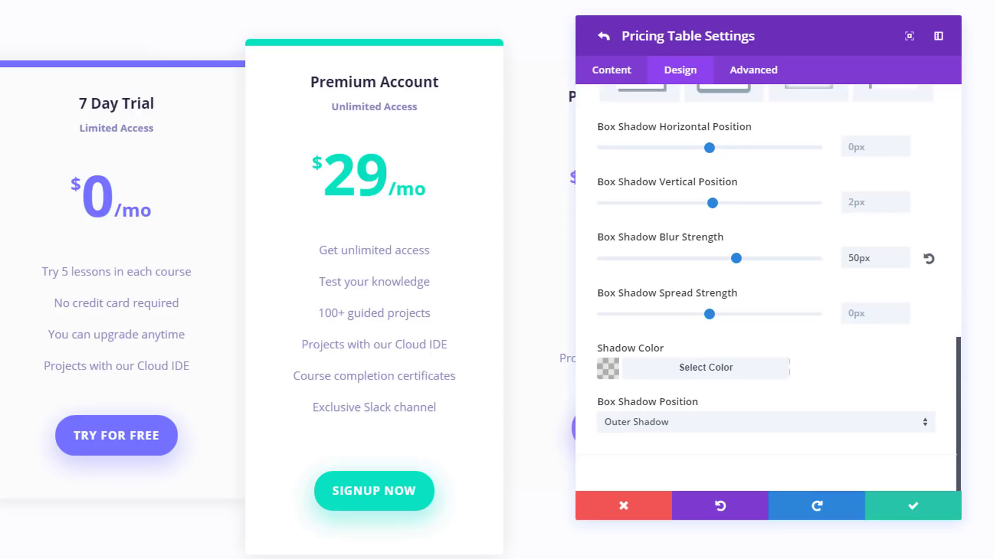
- Make the middle Premium Account table's shadow color a faint translucent black and save its settings
{"action": "left_click", "coordinate": [760, 369]}
{"action": "left_click", "coordinate": [636, 405]}
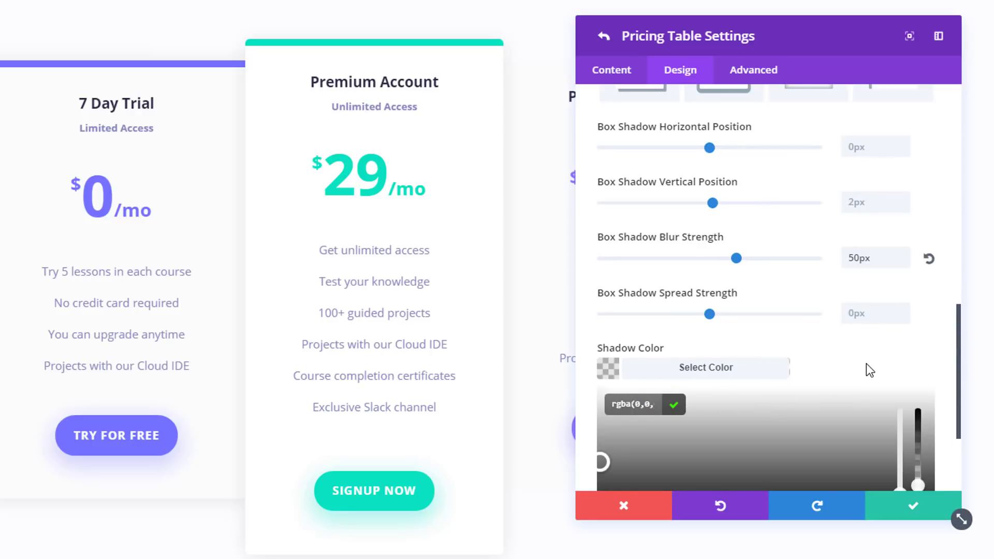
{"action": "scroll", "coordinate": [866, 364], "scroll_direction": "down", "scroll_amount": 3}
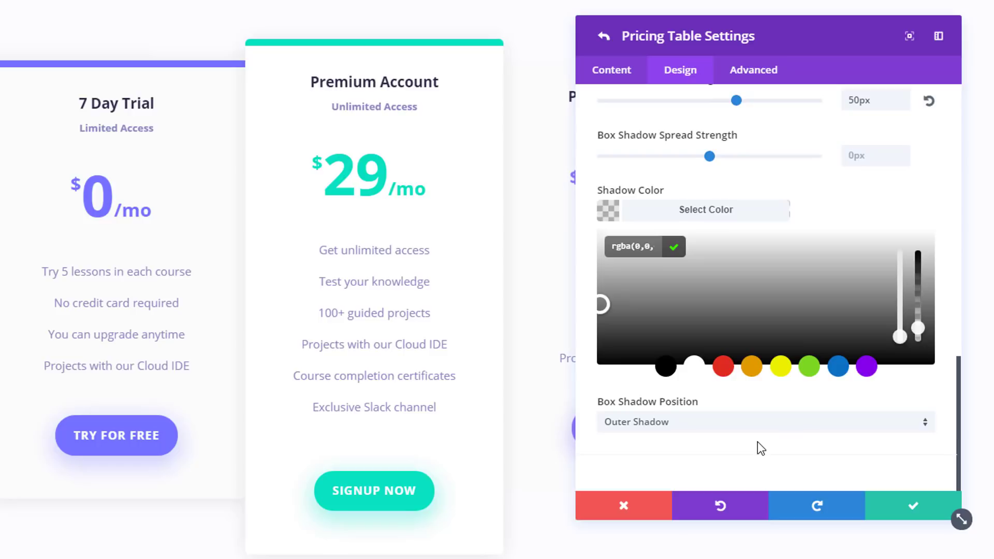
{"action": "left_click", "coordinate": [890, 506]}
- Round the two right corners of the $49 Premium Account pricing table to 6px
{"action": "left_click", "coordinate": [612, 223]}
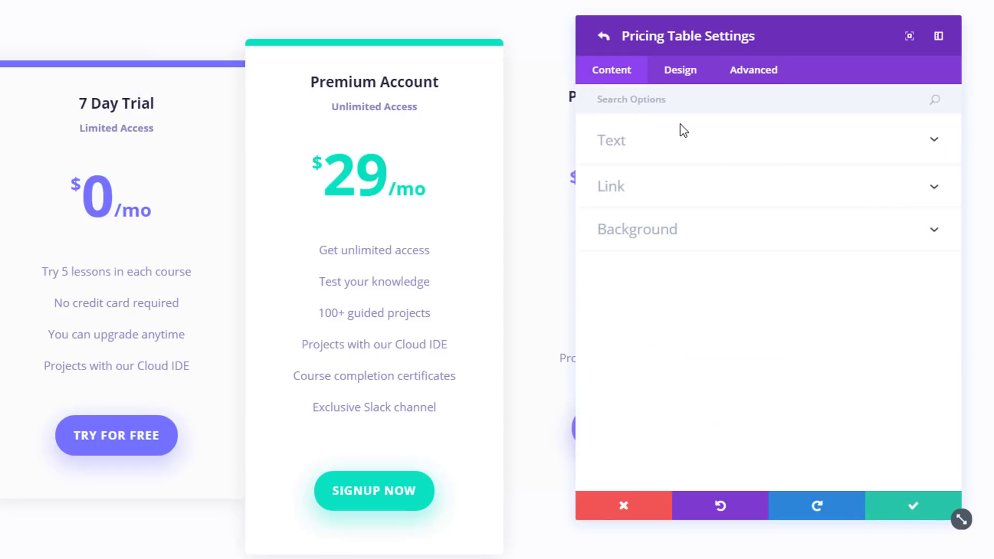
{"action": "left_click", "coordinate": [684, 89]}
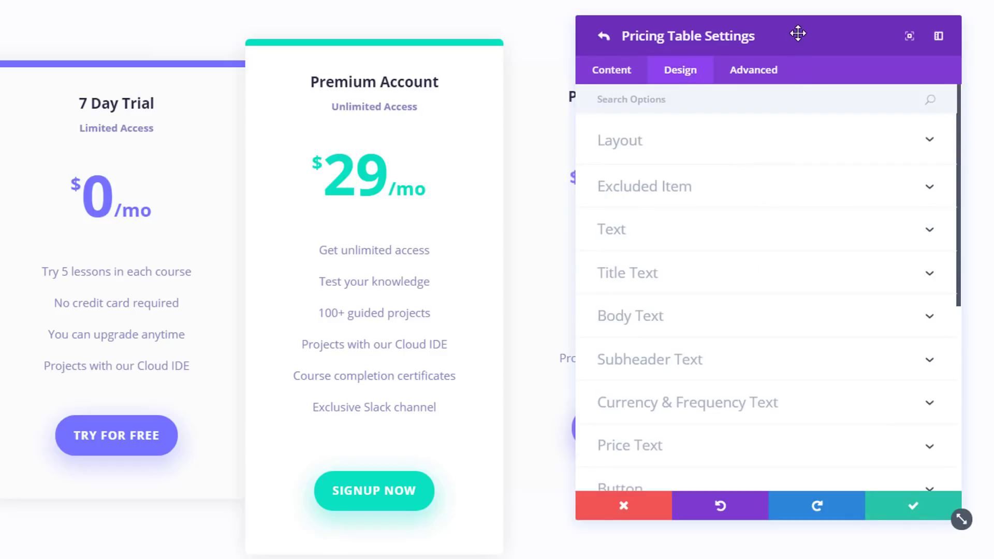
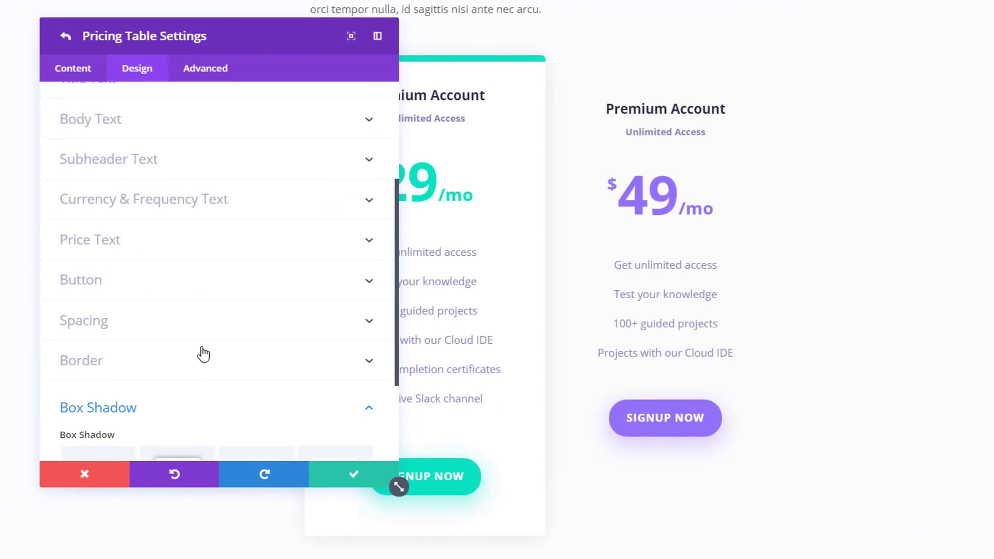
{"action": "left_click", "coordinate": [201, 357]}
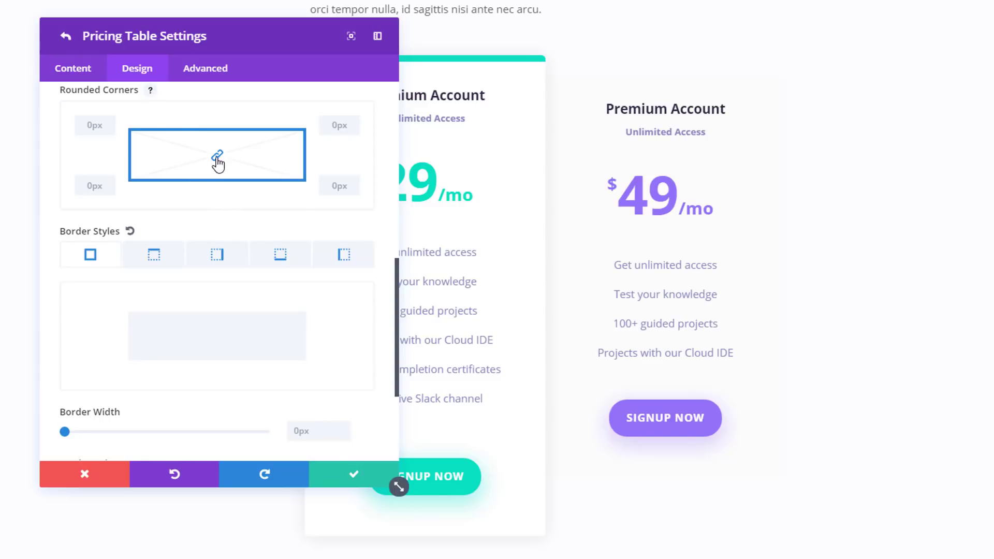
{"action": "left_click", "coordinate": [345, 127]}
{"action": "left_click", "coordinate": [340, 187]}
- Set the top border width of the $49 Premium Account table to 10px
{"action": "left_click", "coordinate": [152, 258]}
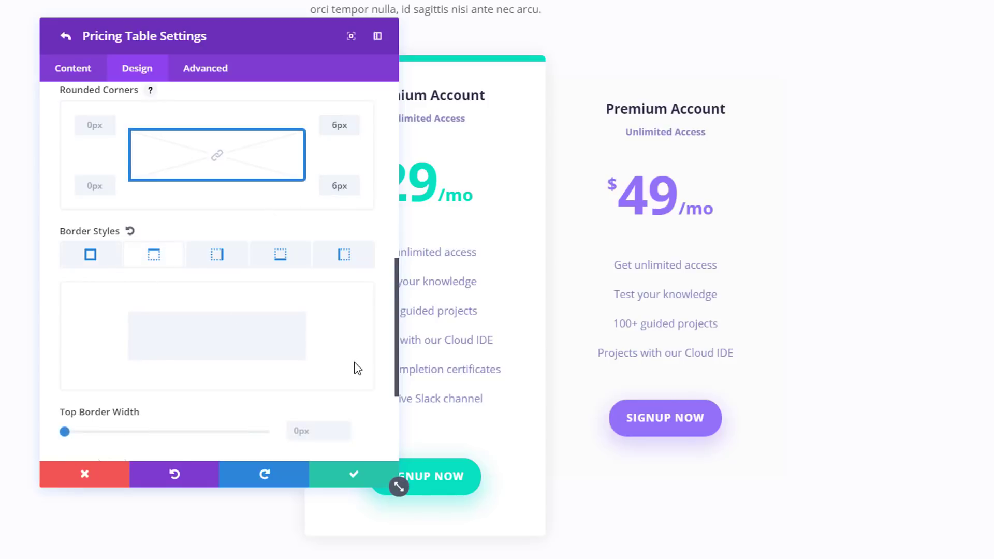
{"action": "scroll", "coordinate": [352, 365], "scroll_direction": "down", "scroll_amount": 2}
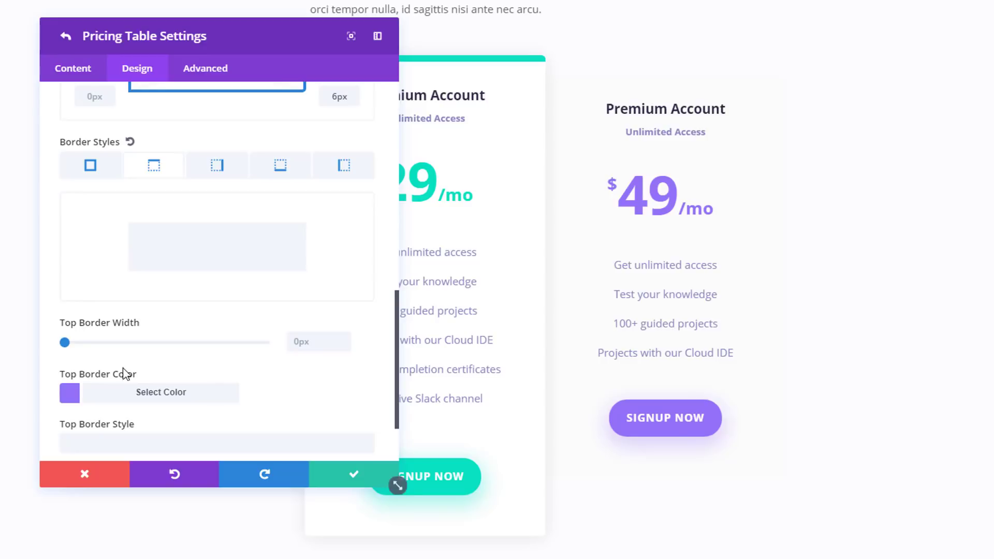
{"action": "left_click", "coordinate": [301, 341]}
{"action": "type", "text": "10"}
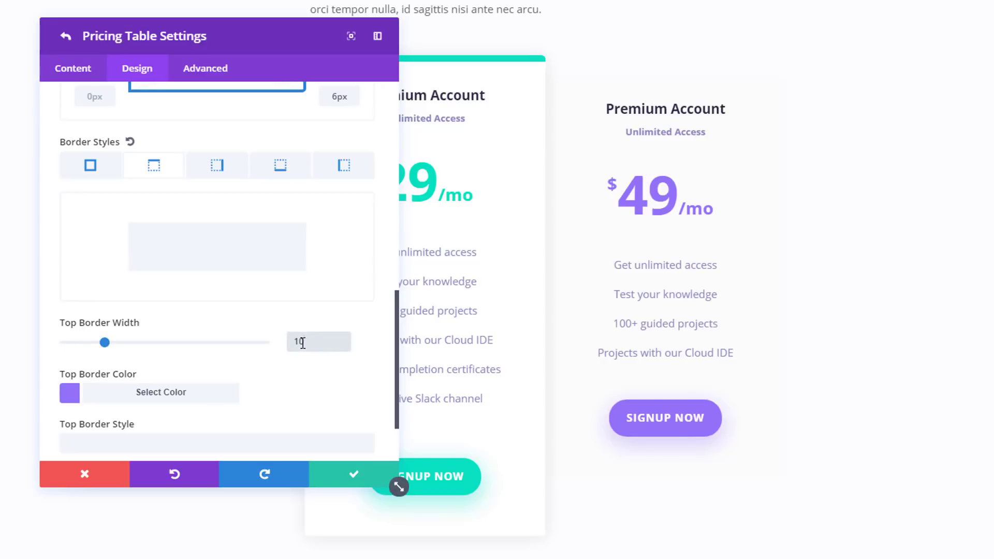
{"action": "left_click", "coordinate": [327, 383]}
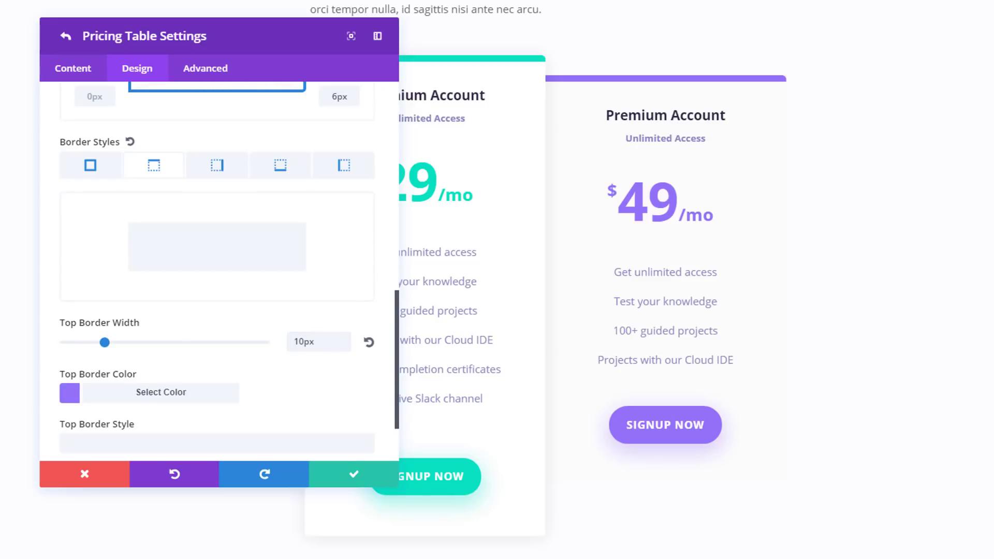
- Apply the first box shadow preset to the $49 Premium Account table with a blur strength of 50px
{"action": "scroll", "coordinate": [120, 342], "scroll_direction": "down", "scroll_amount": 2}
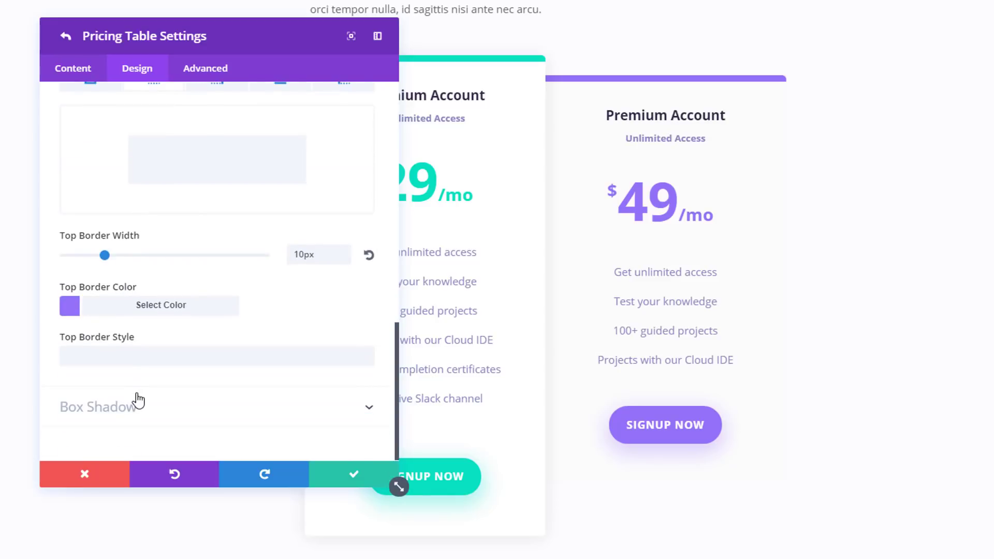
{"action": "left_click", "coordinate": [135, 403]}
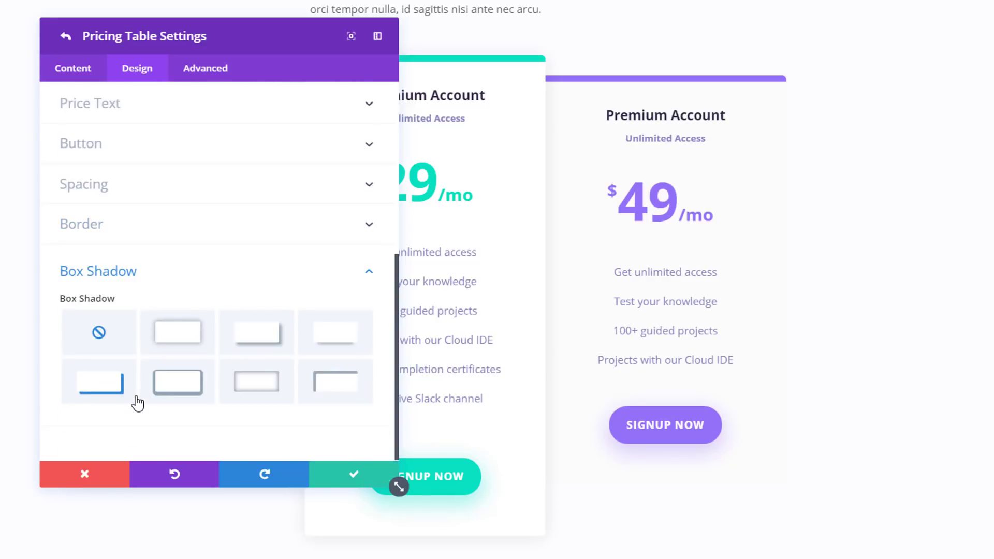
{"action": "left_click", "coordinate": [193, 327]}
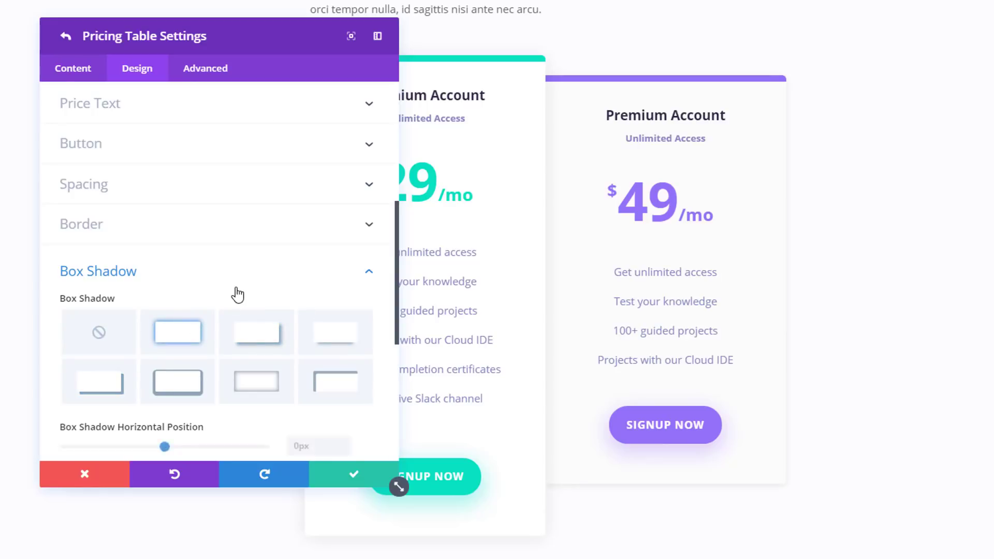
{"action": "scroll", "coordinate": [316, 304], "scroll_direction": "down", "scroll_amount": 3}
{"action": "left_click", "coordinate": [313, 376]}
{"action": "key", "text": "ctrl+a"}
{"action": "type", "text": "50px"}
- Set the $49 table's shadow color to rgba(0,0,0,0.1), then save the table and the whole pricing tables module
{"action": "scroll", "coordinate": [232, 357], "scroll_direction": "down", "scroll_amount": 2}
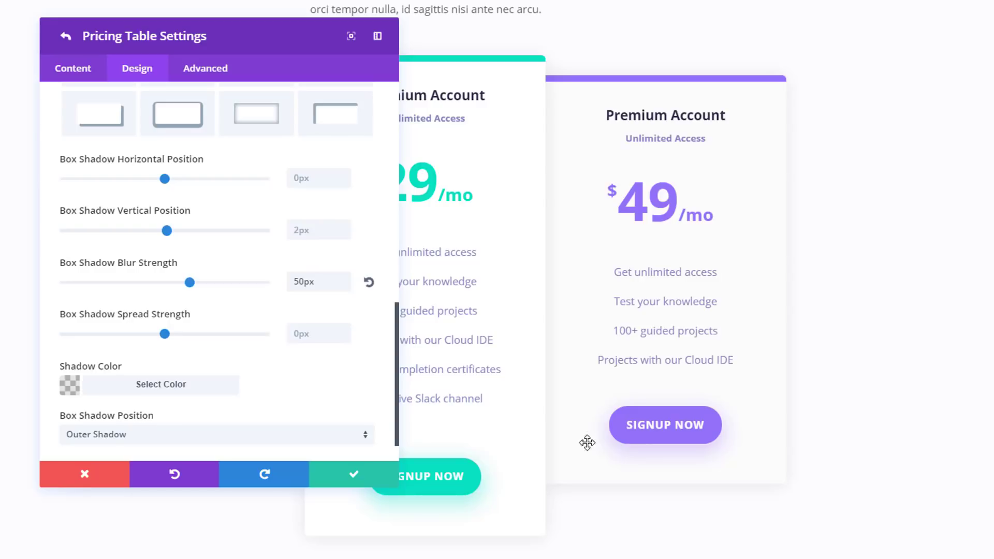
{"action": "left_click", "coordinate": [148, 391]}
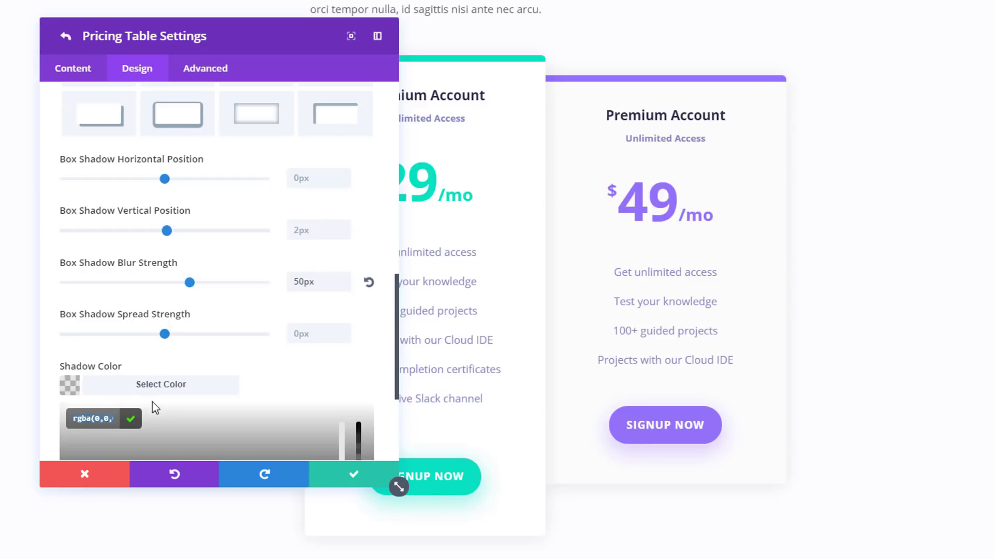
{"action": "type", "text": "rgba(0,0,0,0.1)"}
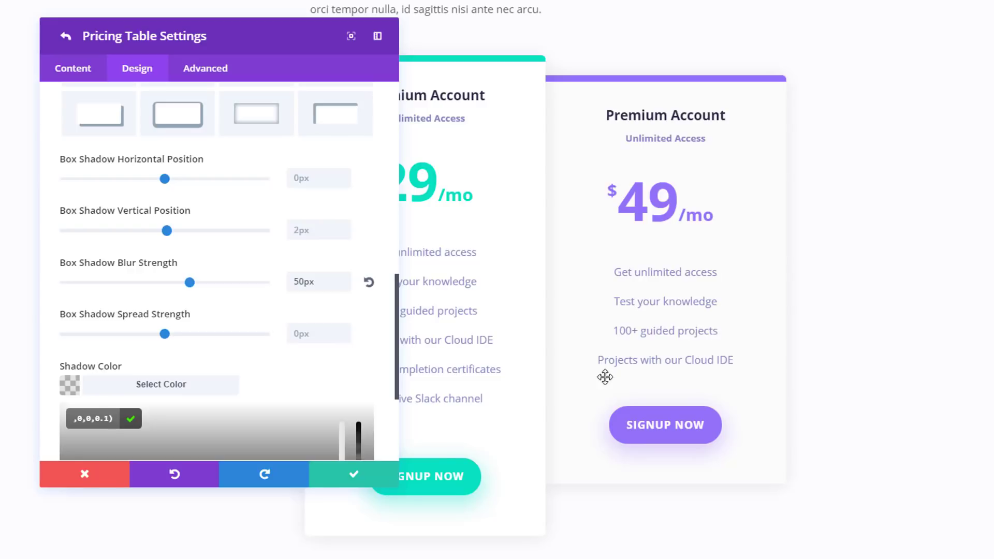
{"action": "left_click", "coordinate": [399, 487]}
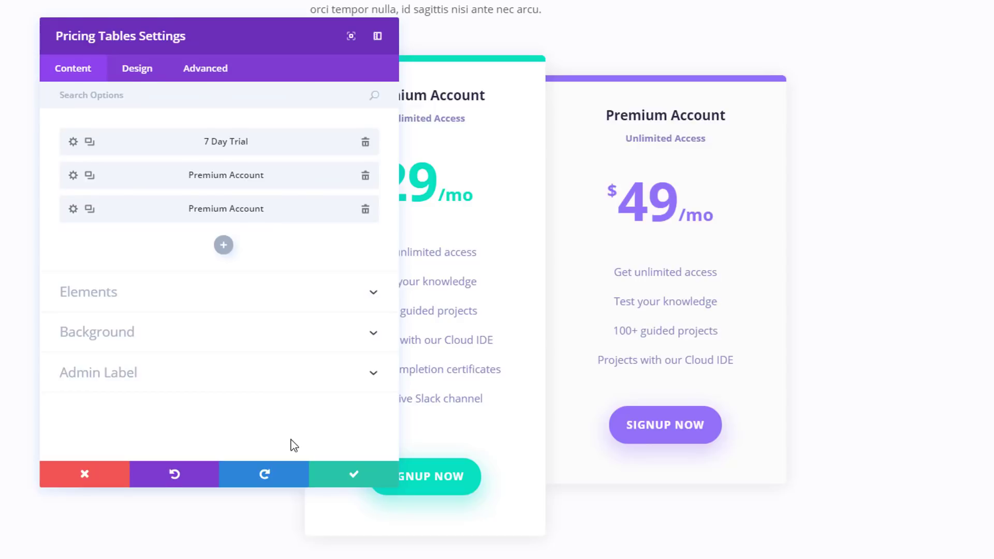
{"action": "left_click", "coordinate": [386, 479]}
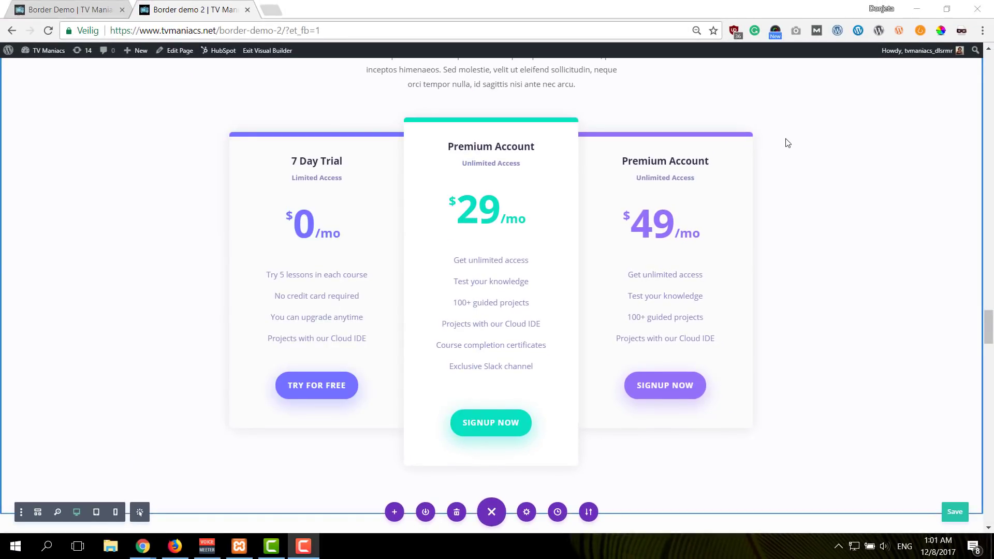
- Give the row containing the Divi Nation text a white #ffffff background color
{"action": "scroll", "coordinate": [785, 138], "scroll_direction": "down", "scroll_amount": 1}
{"action": "scroll", "coordinate": [785, 138], "scroll_direction": "down", "scroll_amount": 6}
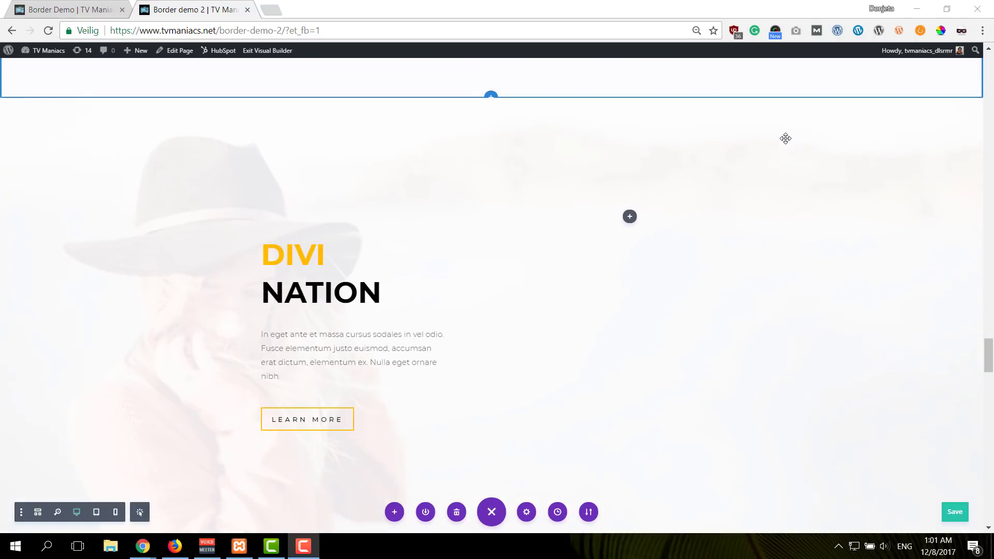
{"action": "mouse_move", "coordinate": [506, 235]}
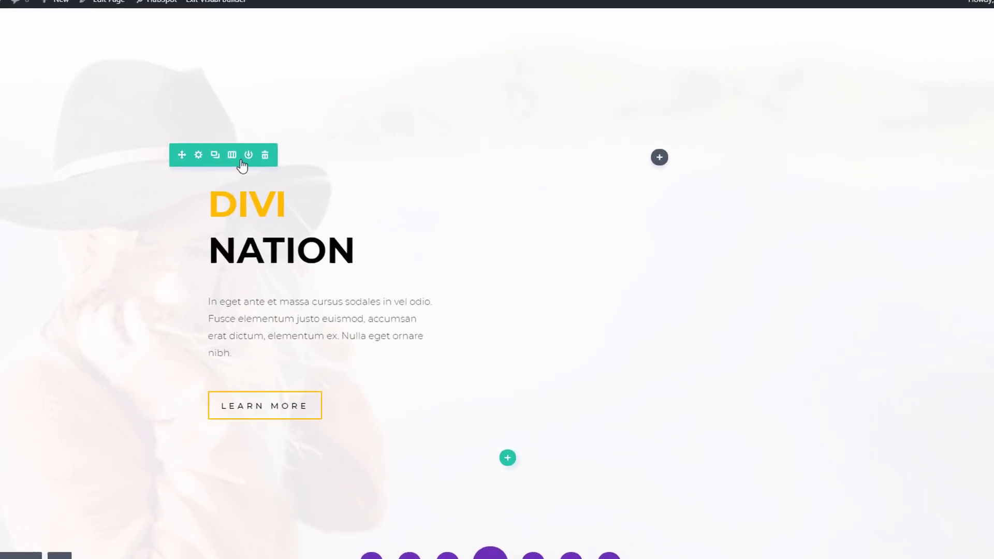
{"action": "left_click", "coordinate": [210, 150]}
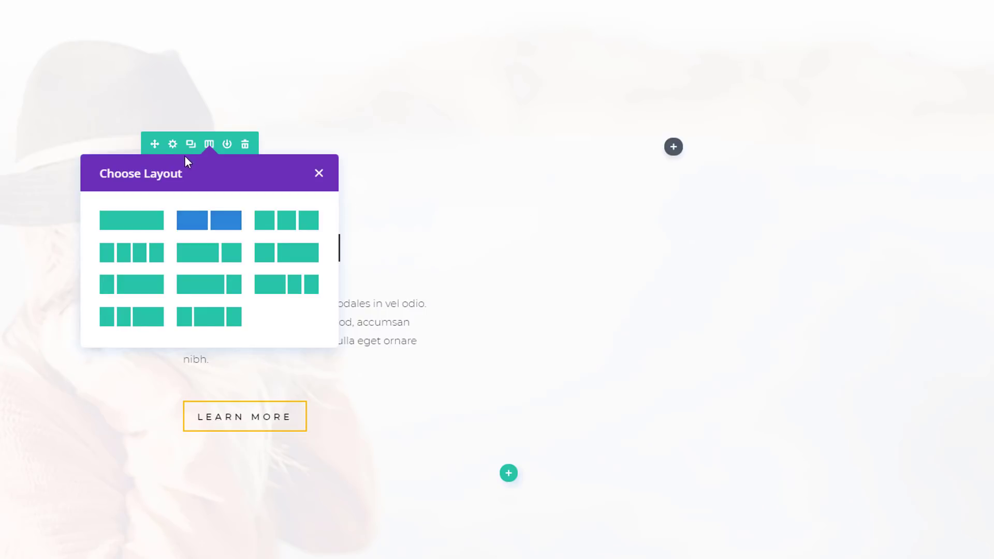
{"action": "left_click", "coordinate": [173, 145]}
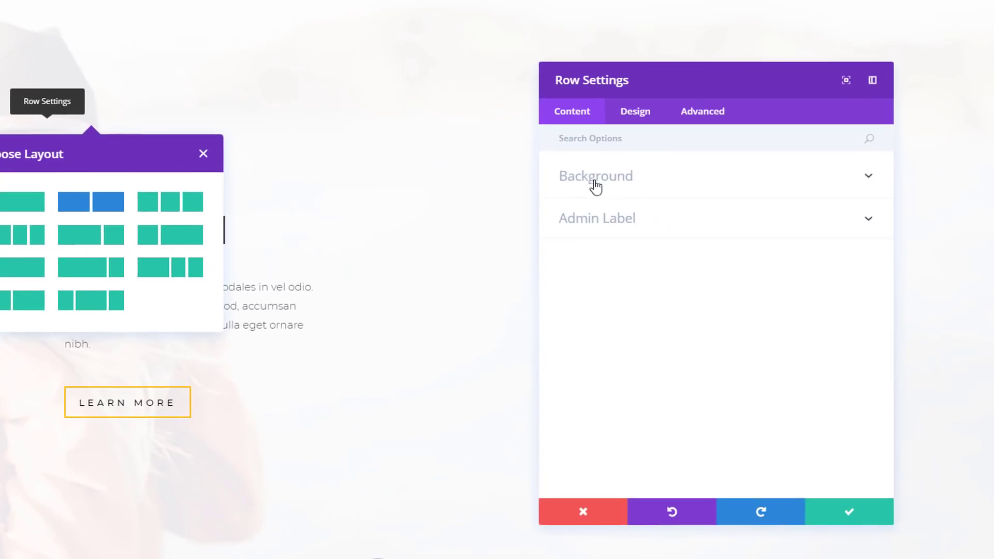
{"action": "left_click", "coordinate": [704, 188]}
{"action": "left_click", "coordinate": [709, 316]}
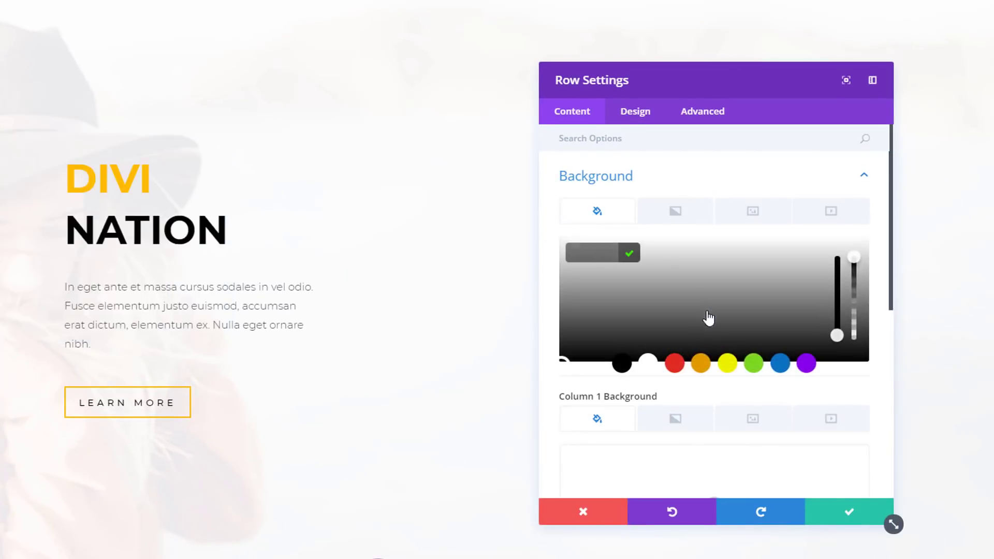
{"action": "left_click", "coordinate": [646, 362]}
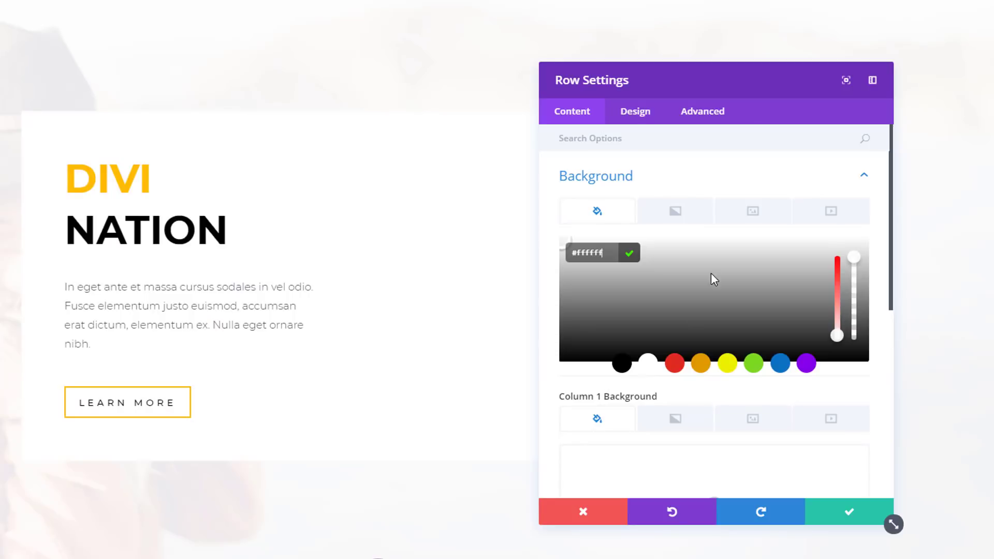
- Set the fashion-20.jpg photo from the media library as the Divi Nation row's column 2 background image
{"action": "scroll", "coordinate": [719, 265], "scroll_direction": "down", "scroll_amount": 5}
{"action": "left_click", "coordinate": [642, 426]}
{"action": "scroll", "coordinate": [657, 344], "scroll_direction": "down", "scroll_amount": 1}
{"action": "left_click", "coordinate": [748, 273]}
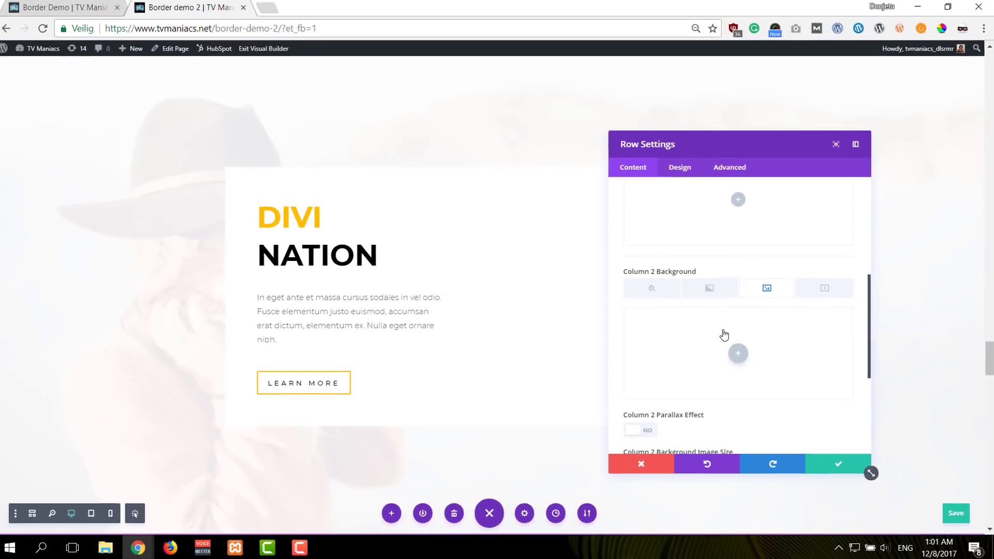
{"action": "left_click", "coordinate": [724, 335]}
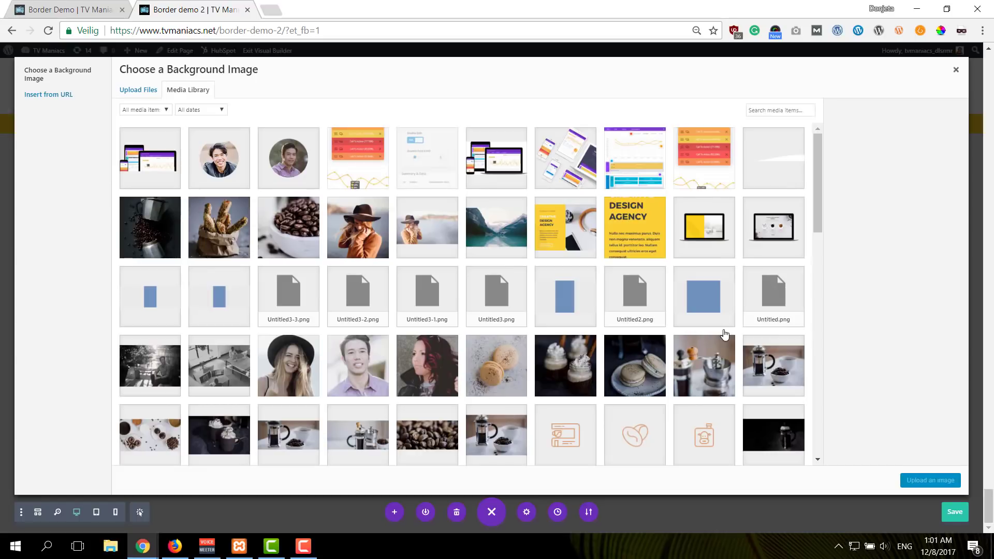
{"action": "left_click", "coordinate": [357, 225]}
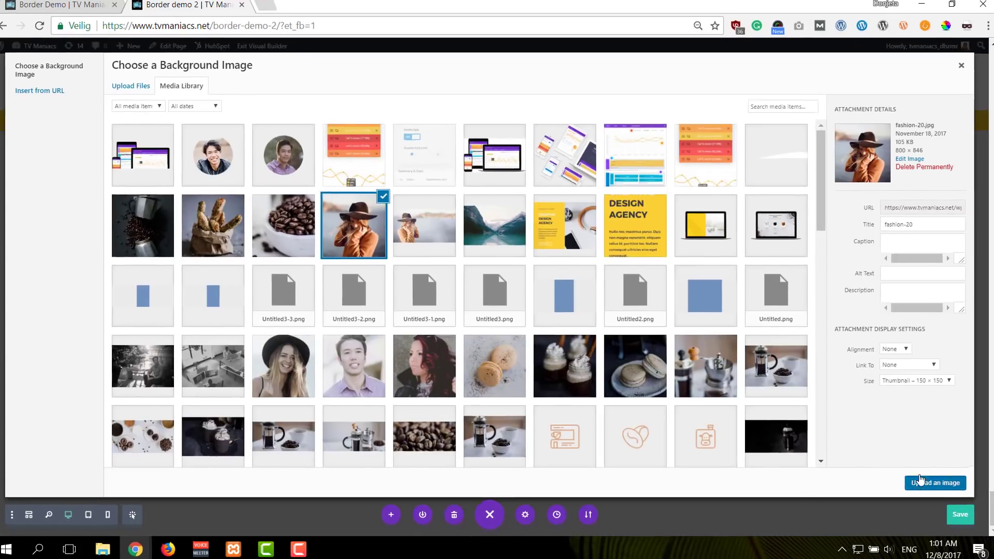
{"action": "left_click", "coordinate": [930, 480]}
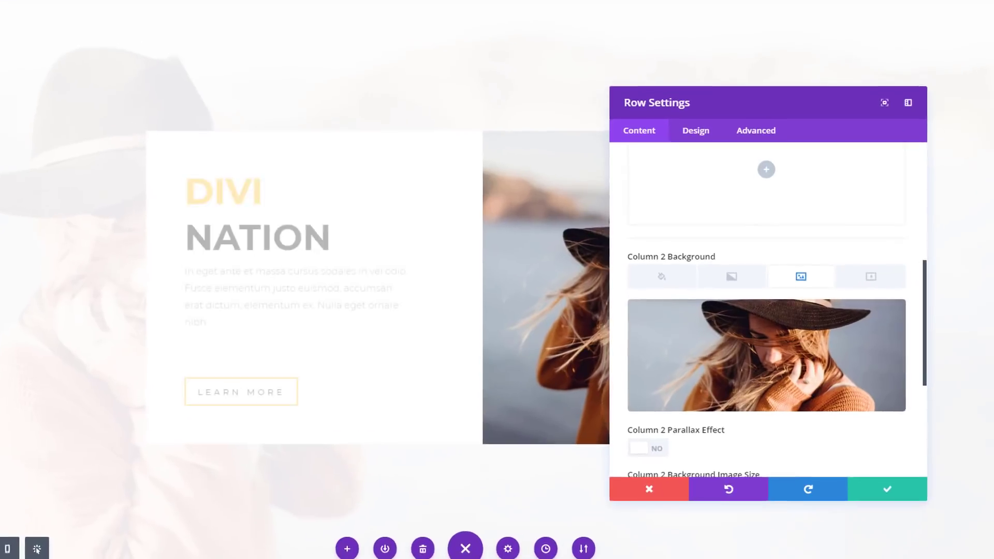
- Enable a custom gutter width for the Divi Nation row and set it to 1
{"action": "left_click", "coordinate": [715, 127]}
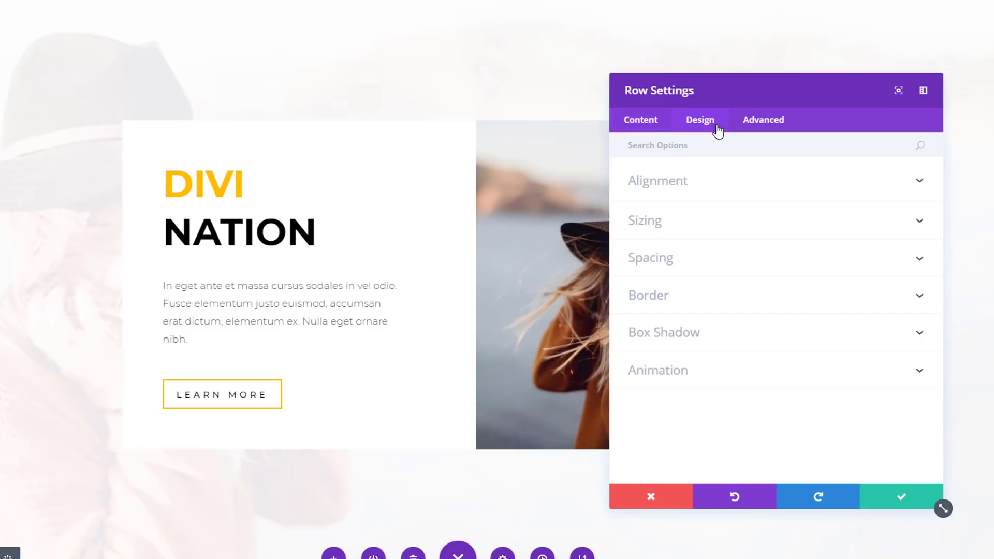
{"action": "left_click", "coordinate": [698, 228]}
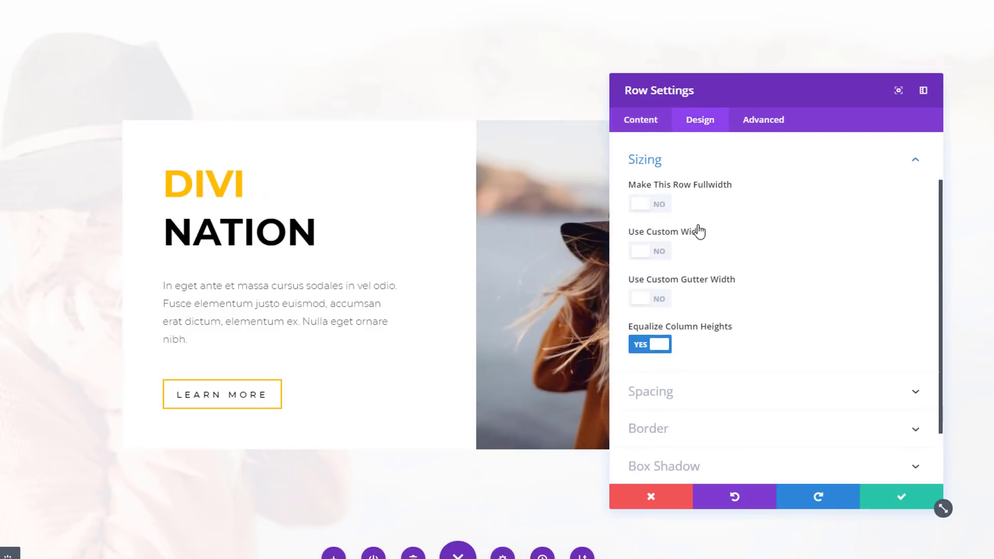
{"action": "left_click", "coordinate": [656, 298]}
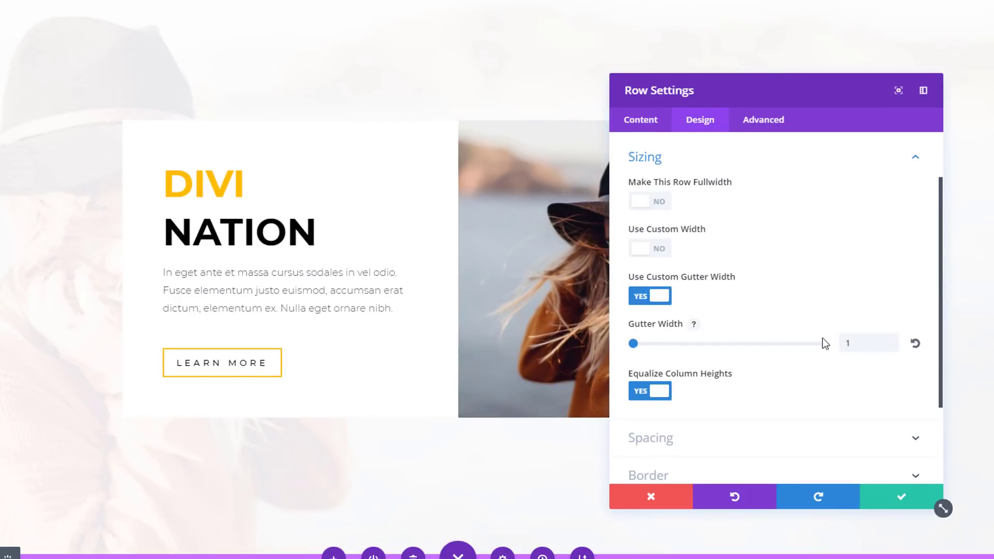
{"action": "left_click", "coordinate": [859, 343]}
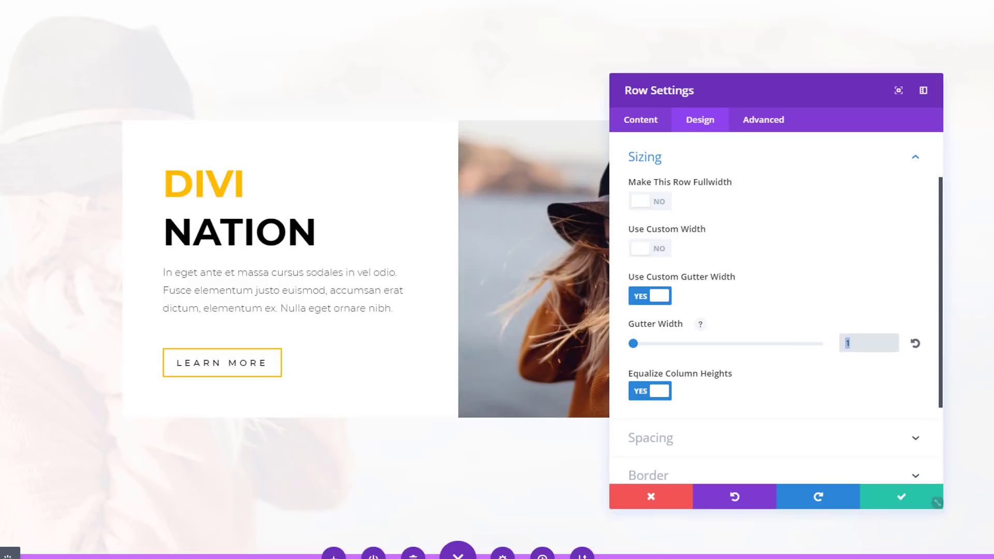
- Add a 20px solid white border around all sides of the Divi Nation row
{"action": "scroll", "coordinate": [748, 417], "scroll_direction": "down", "scroll_amount": 3}
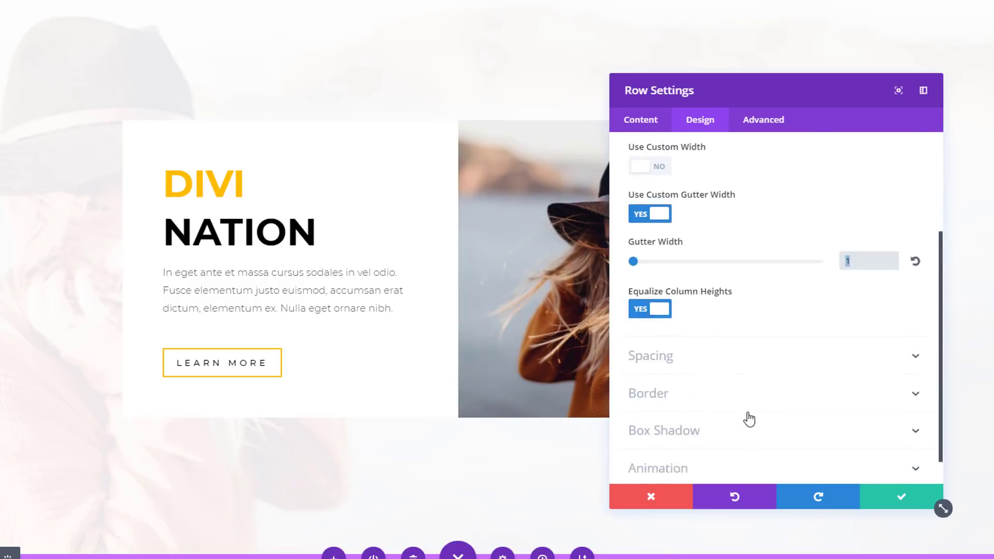
{"action": "left_click", "coordinate": [739, 368]}
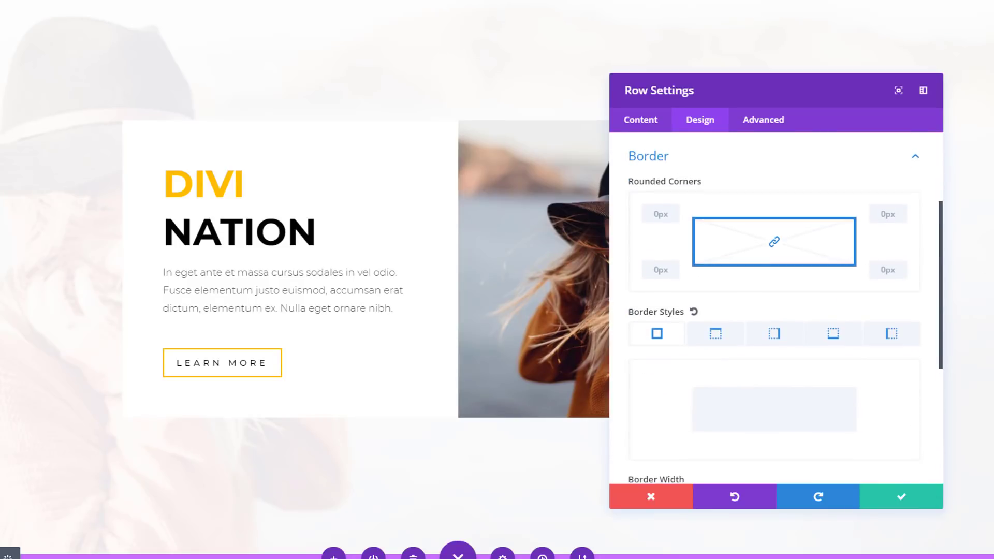
{"action": "scroll", "coordinate": [781, 393], "scroll_direction": "down", "scroll_amount": 3}
{"action": "left_click_drag", "start_coordinate": [634, 332], "coordinate": [707, 332]}
{"action": "left_click", "coordinate": [704, 379]}
{"action": "left_click", "coordinate": [858, 363]}
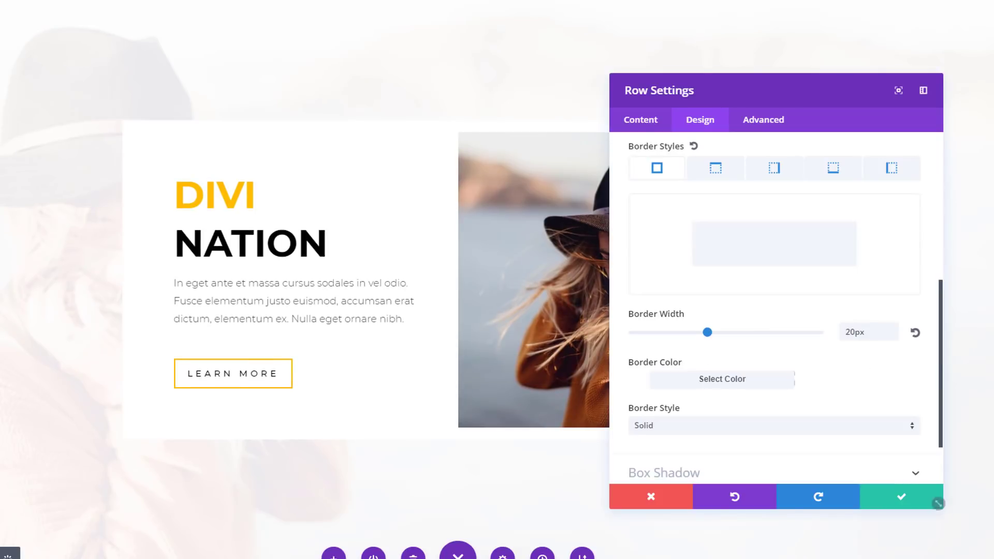
- Apply the first box shadow preset to the Divi Nation row and set its blur strength to 67px
{"action": "scroll", "coordinate": [766, 394], "scroll_direction": "down", "scroll_amount": 2}
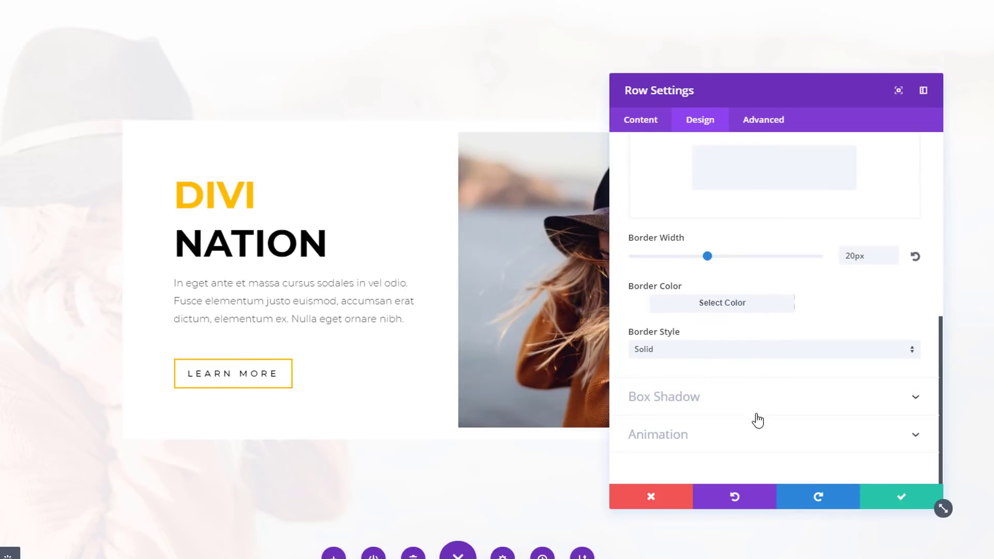
{"action": "left_click", "coordinate": [754, 407]}
{"action": "left_click", "coordinate": [752, 329]}
{"action": "scroll", "coordinate": [845, 322], "scroll_direction": "down", "scroll_amount": 1}
{"action": "scroll", "coordinate": [845, 322], "scroll_direction": "down", "scroll_amount": 2}
{"action": "left_click", "coordinate": [874, 368]}
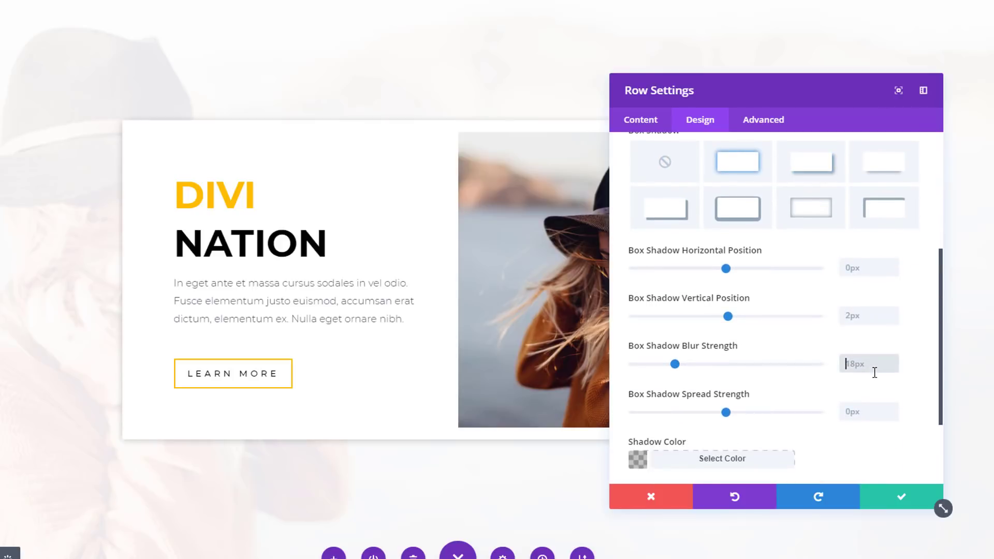
{"action": "type", "text": "67px"}
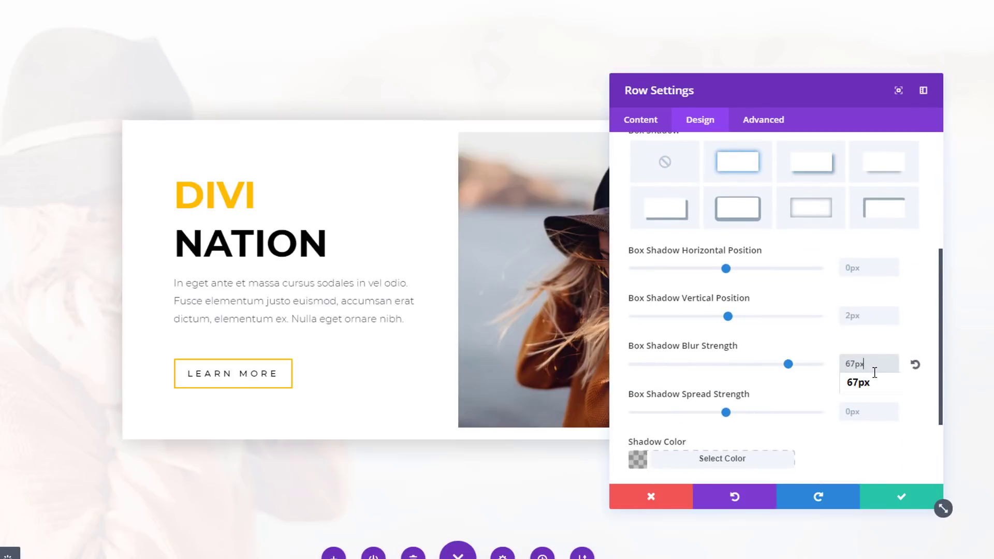
{"action": "key", "text": "Return"}
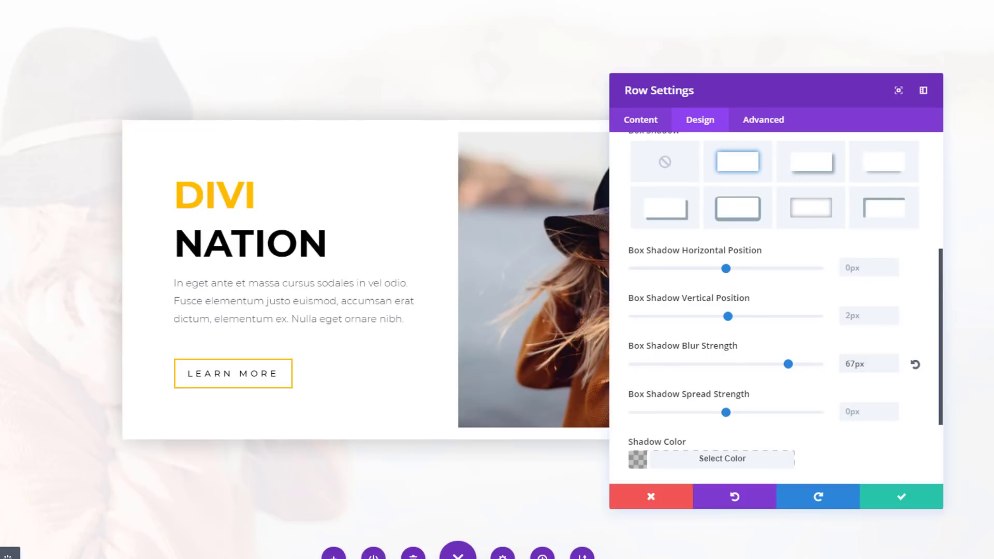
- Set the Divi Nation row's shadow color to rgba(0,0,0,0.23) and save the row settings
{"action": "scroll", "coordinate": [714, 424], "scroll_direction": "down", "scroll_amount": 2}
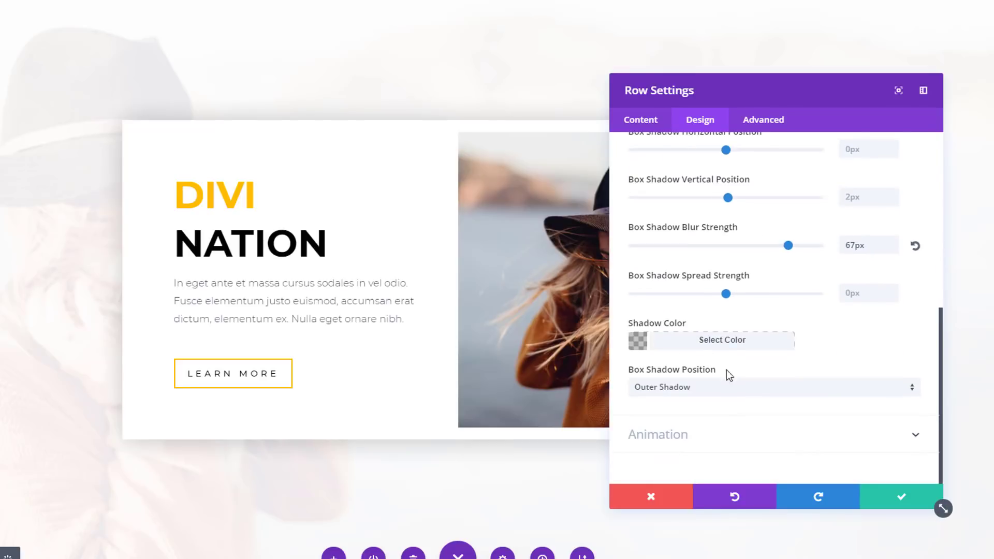
{"action": "left_click", "coordinate": [725, 341]}
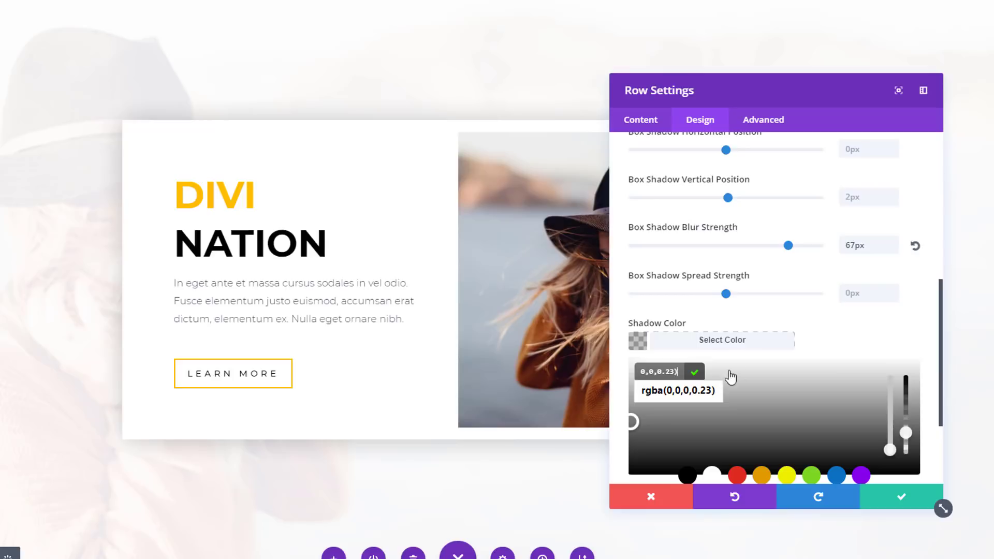
{"action": "left_click", "coordinate": [892, 347]}
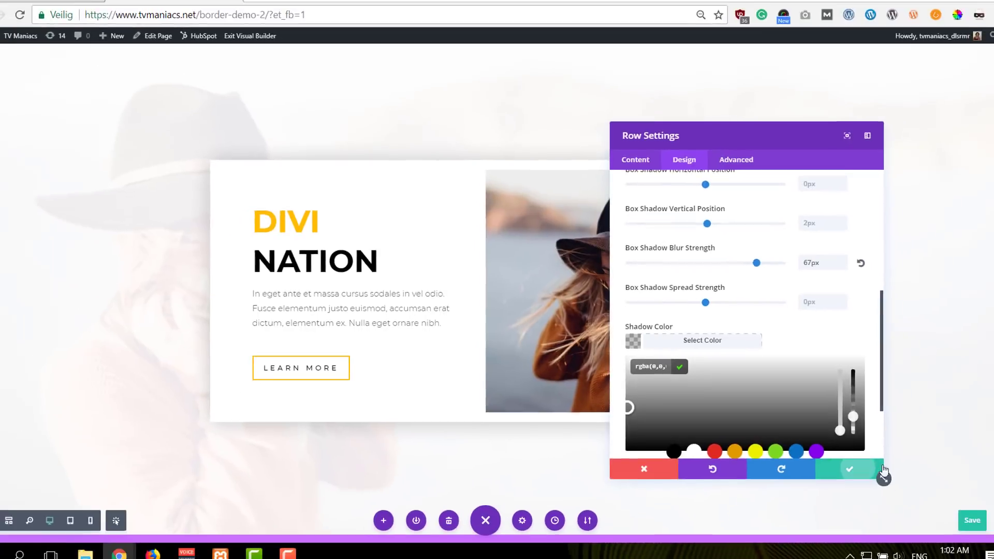
{"action": "left_click", "coordinate": [881, 469]}
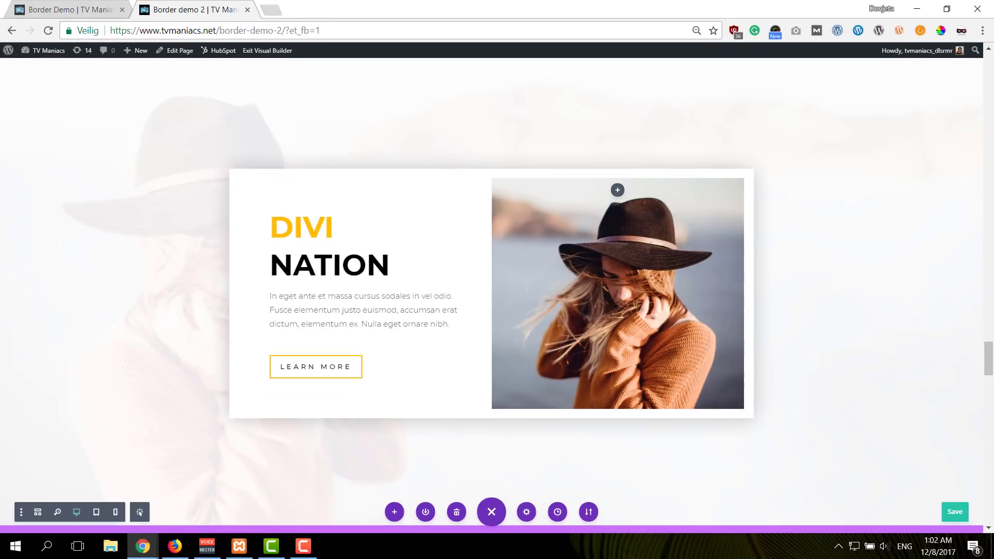
{"action": "key", "text": "F10"}
- Open the Our Story section's settings and examine its gradient background, then close them
{"action": "scroll", "coordinate": [880, 273], "scroll_direction": "down", "scroll_amount": 8}
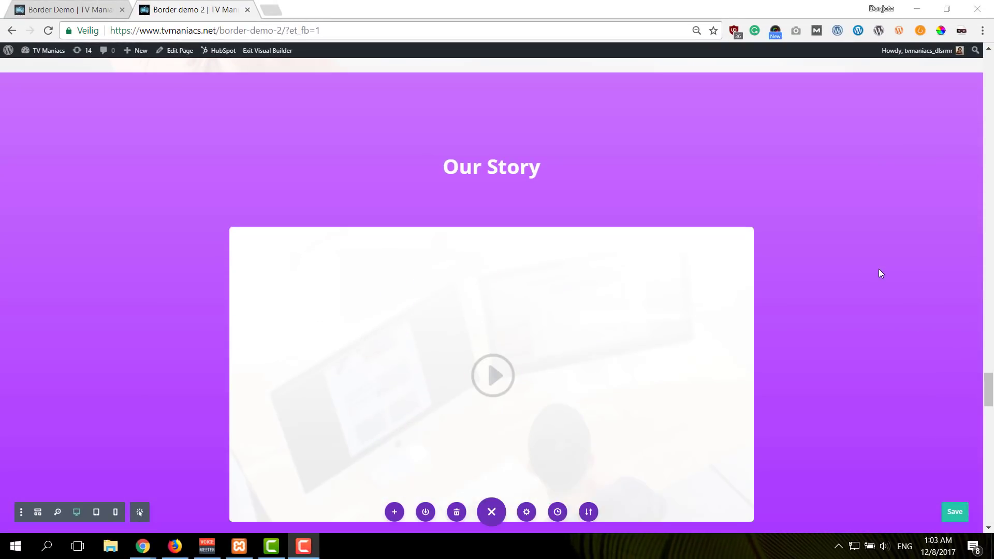
{"action": "scroll", "coordinate": [907, 270], "scroll_direction": "down", "scroll_amount": 1}
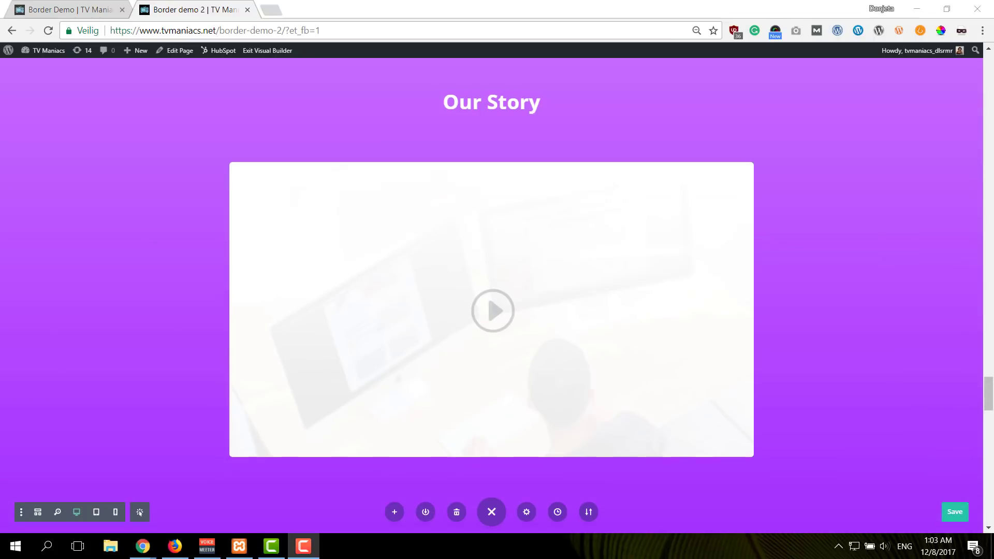
{"action": "scroll", "coordinate": [95, 133], "scroll_direction": "up", "scroll_amount": 1}
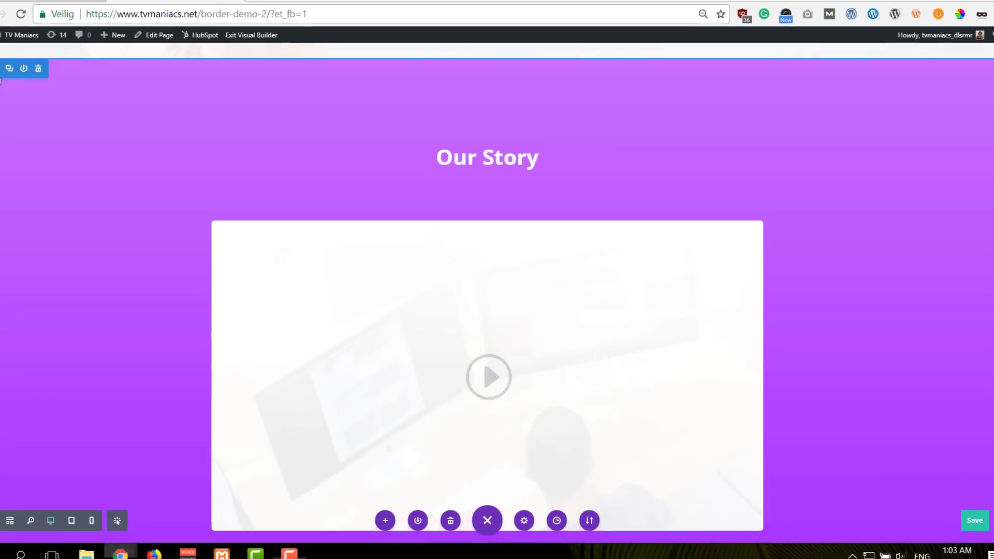
{"action": "left_click", "coordinate": [1, 78]}
{"action": "left_click", "coordinate": [692, 216]}
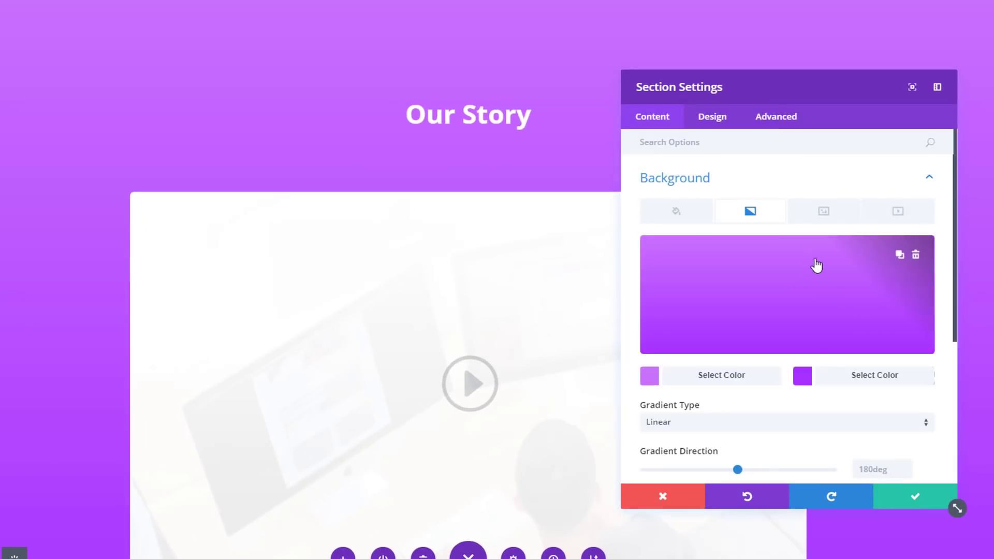
{"action": "scroll", "coordinate": [818, 279], "scroll_direction": "down", "scroll_amount": 3}
{"action": "scroll", "coordinate": [734, 356], "scroll_direction": "up", "scroll_amount": 3}
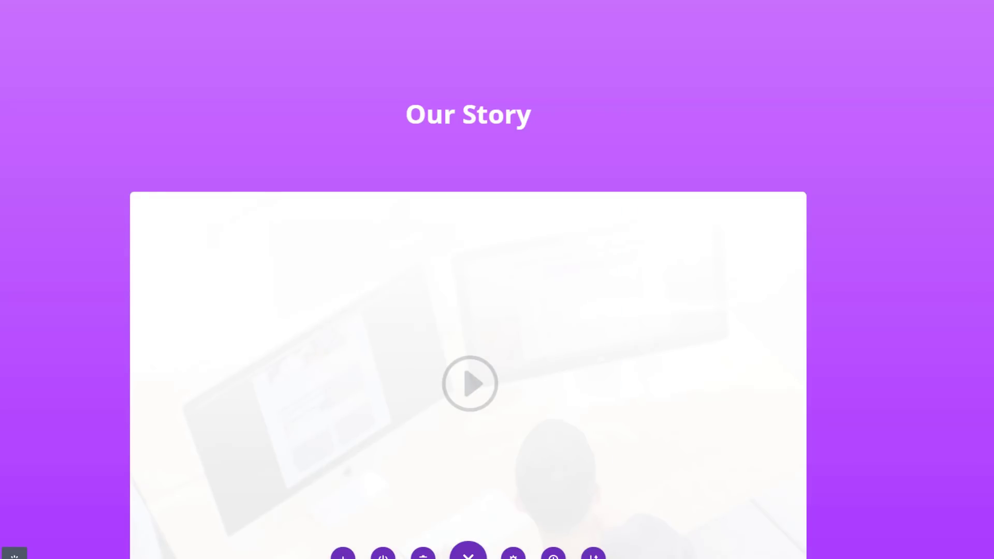
- Check the column layout of the row holding the Our Story video without changing it
{"action": "scroll", "coordinate": [176, 218], "scroll_direction": "down", "scroll_amount": 2}
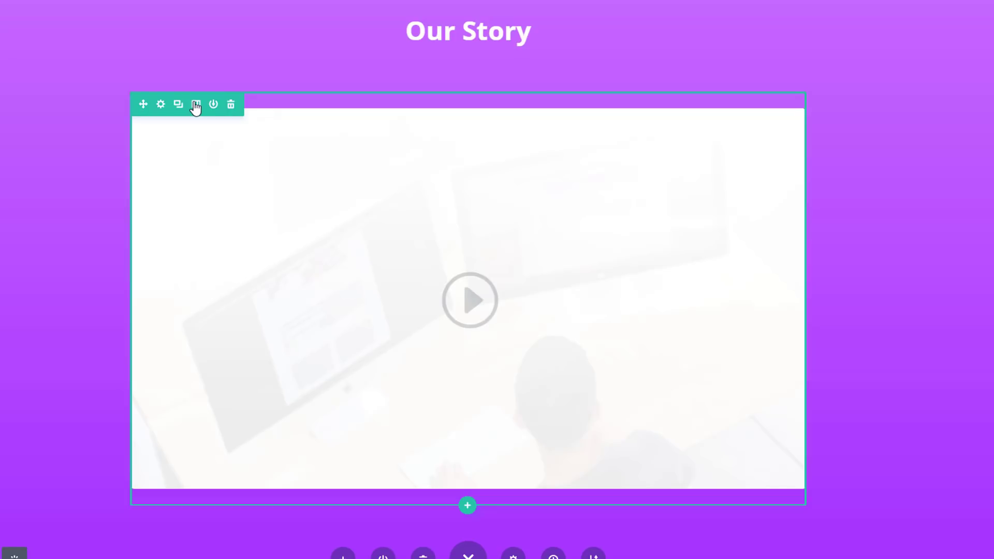
{"action": "left_click", "coordinate": [196, 106]}
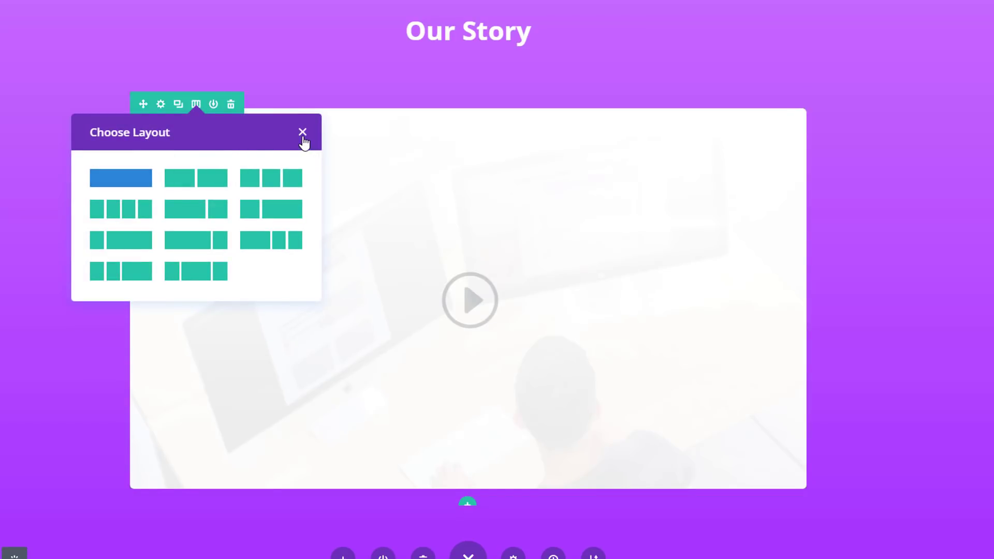
{"action": "left_click", "coordinate": [303, 133]}
{"action": "mouse_move", "coordinate": [355, 233]}
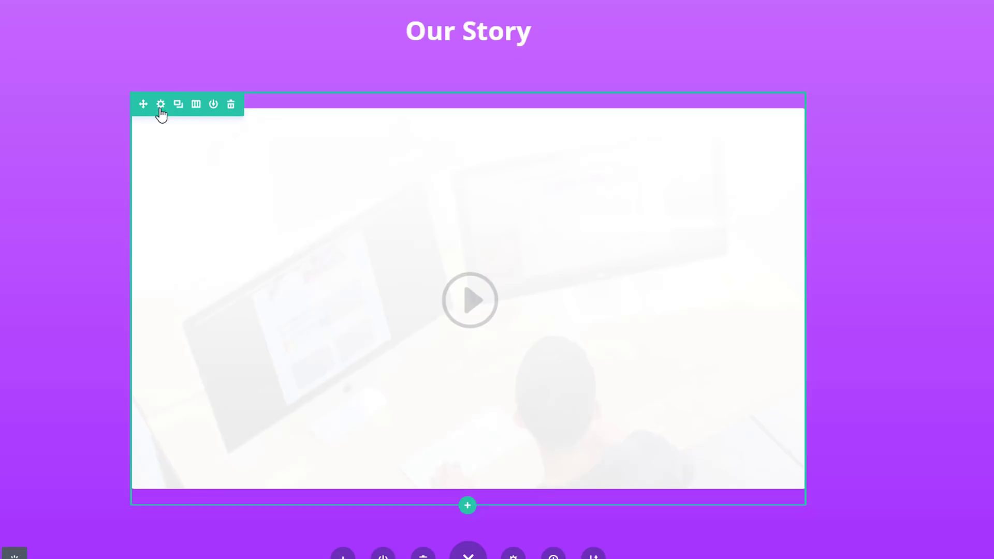
- Give the Our Story video row a semi-transparent white background color with 0.19 opacity
{"action": "left_click", "coordinate": [161, 106]}
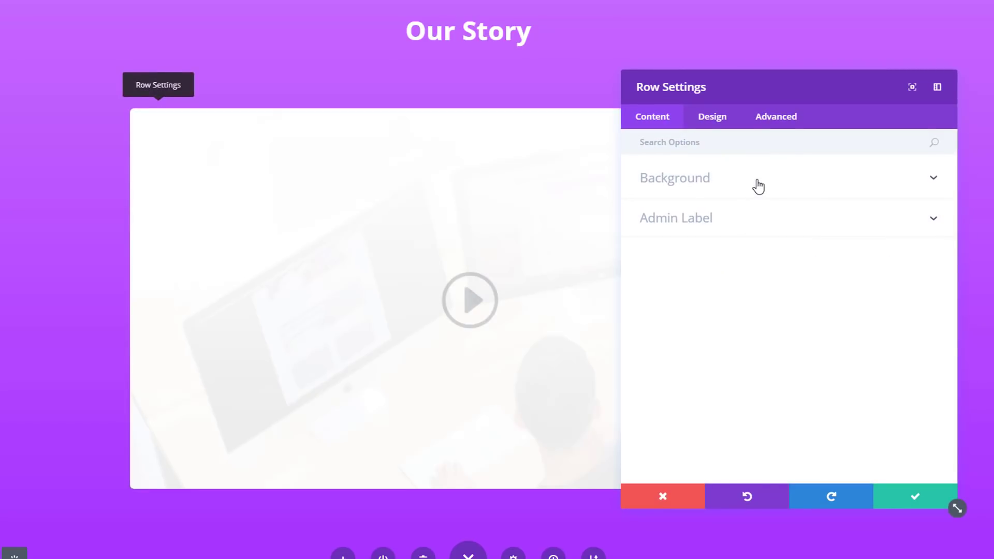
{"action": "left_click", "coordinate": [754, 186]}
{"action": "left_click", "coordinate": [786, 294]}
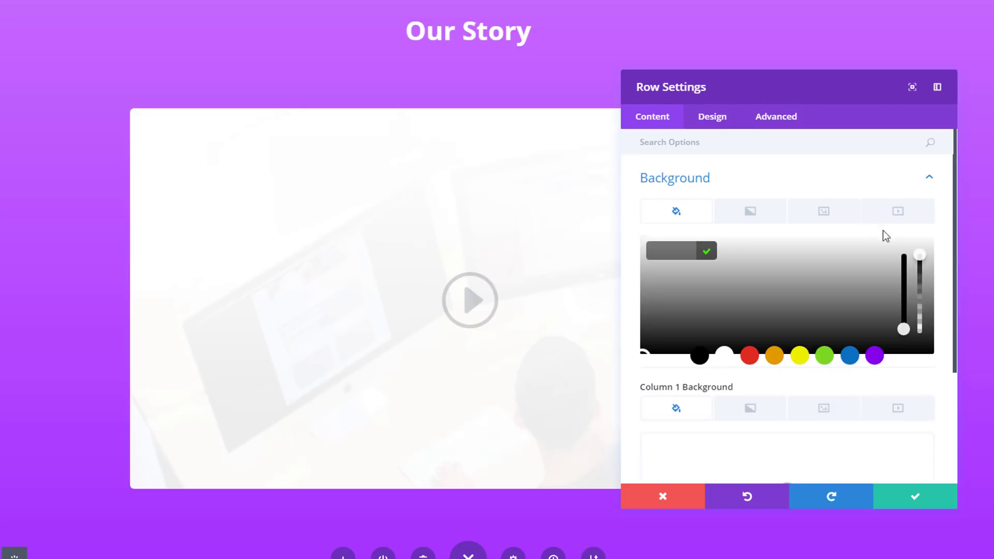
{"action": "key", "text": "ctrl+v"}
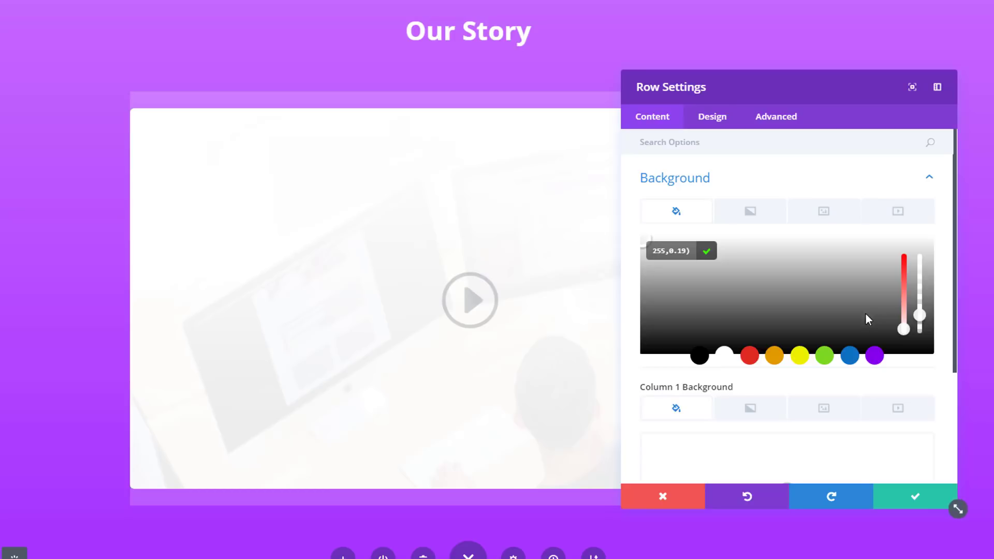
- Set the video row's custom padding to 2% at the top and bottom and 5% at the right and left
{"action": "left_click", "coordinate": [712, 127]}
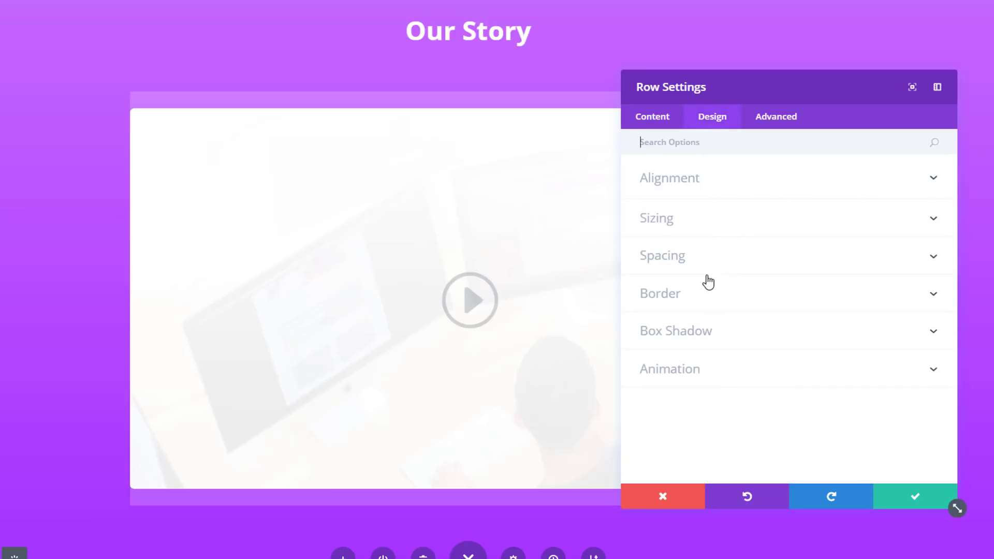
{"action": "left_click", "coordinate": [745, 267]}
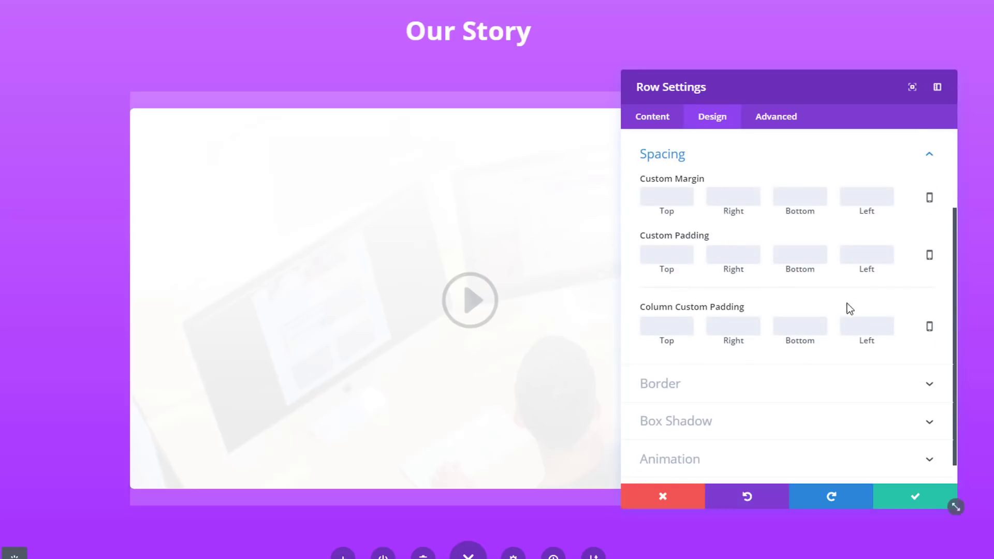
{"action": "type", "text": "2"}
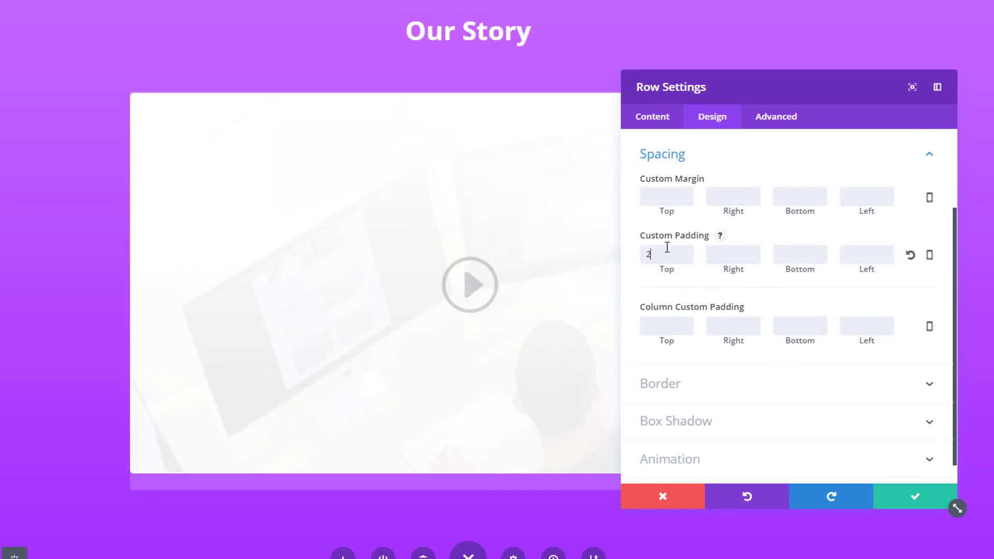
{"action": "type", "text": "%"}
{"action": "type", "text": "5"}
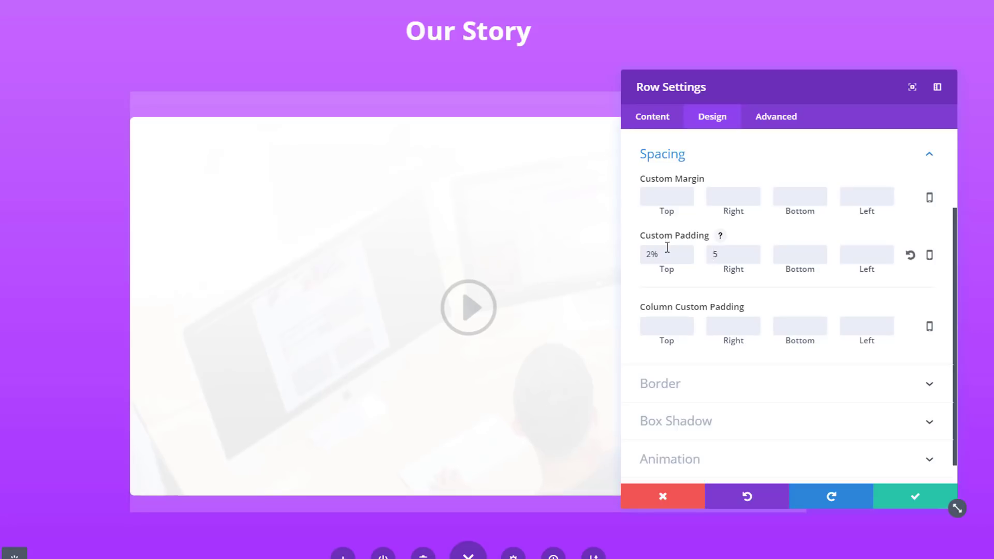
{"action": "type", "text": "%"}
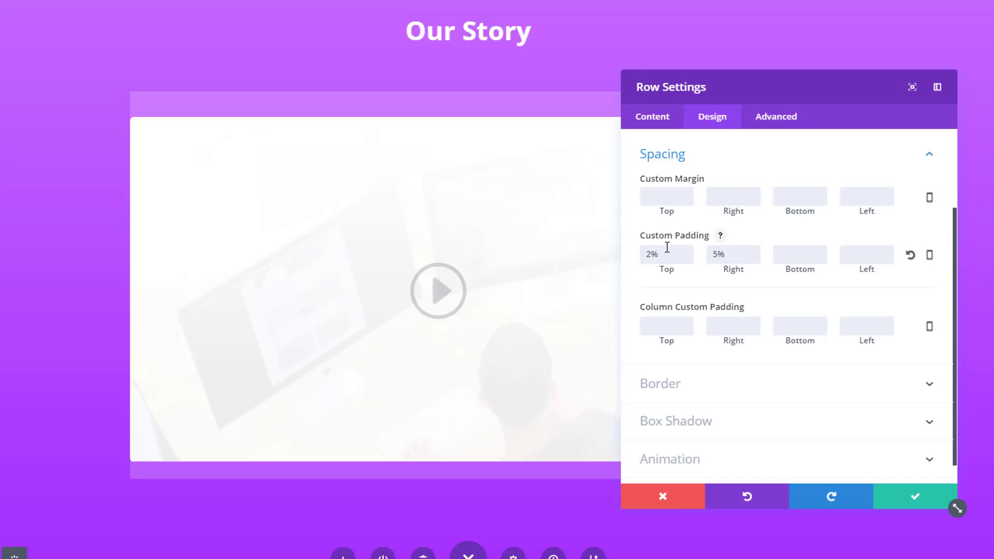
{"action": "type", "text": "2%"}
{"action": "key", "text": "Tab"}
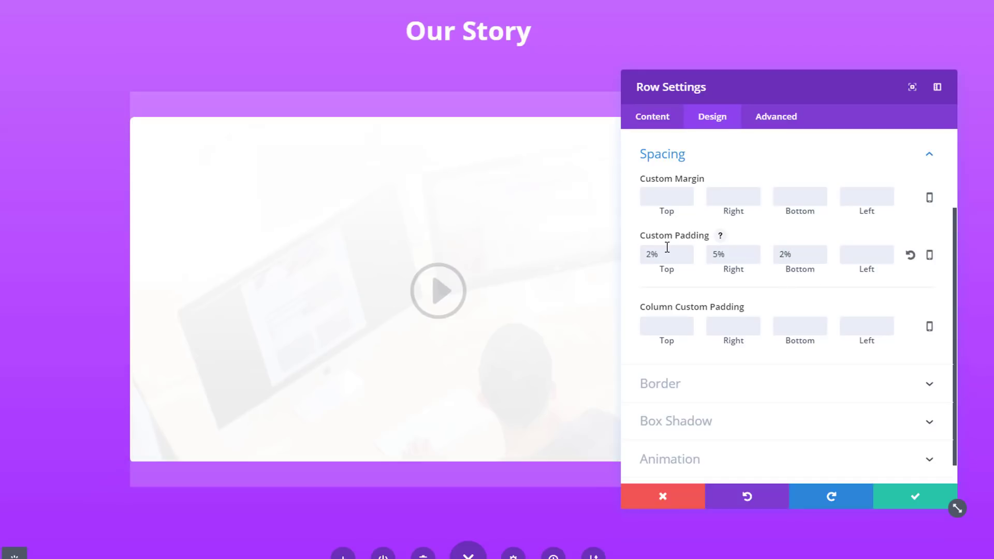
{"action": "type", "text": "5%"}
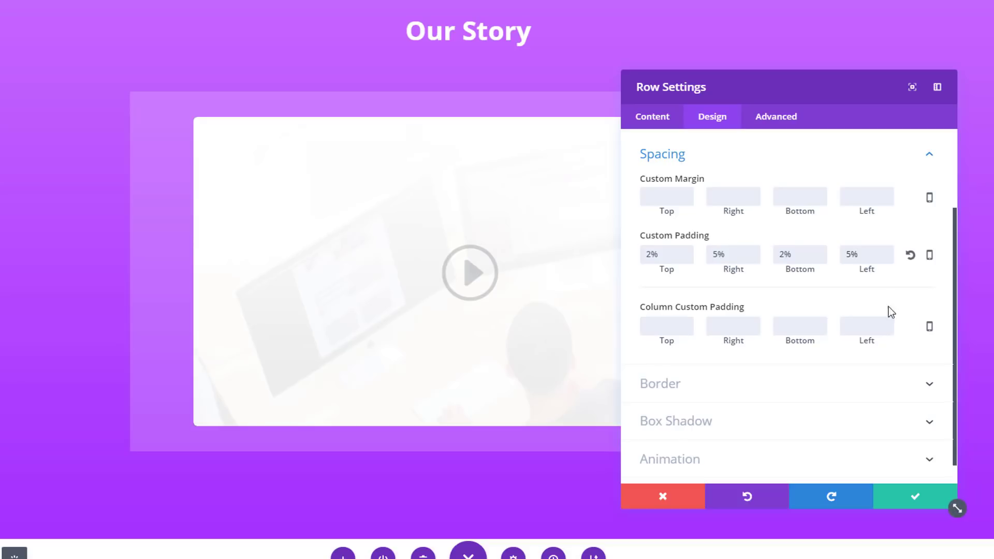
- Link the video row's rounded corners and set all four to 30px
{"action": "scroll", "coordinate": [761, 382], "scroll_direction": "down", "scroll_amount": 1}
{"action": "left_click", "coordinate": [755, 375]}
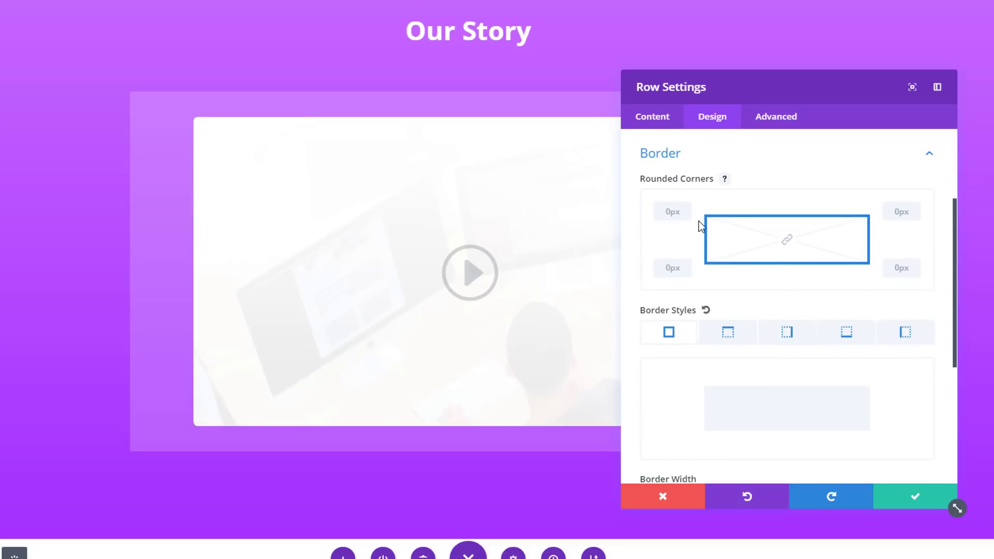
{"action": "left_click", "coordinate": [787, 240]}
{"action": "left_click", "coordinate": [667, 216]}
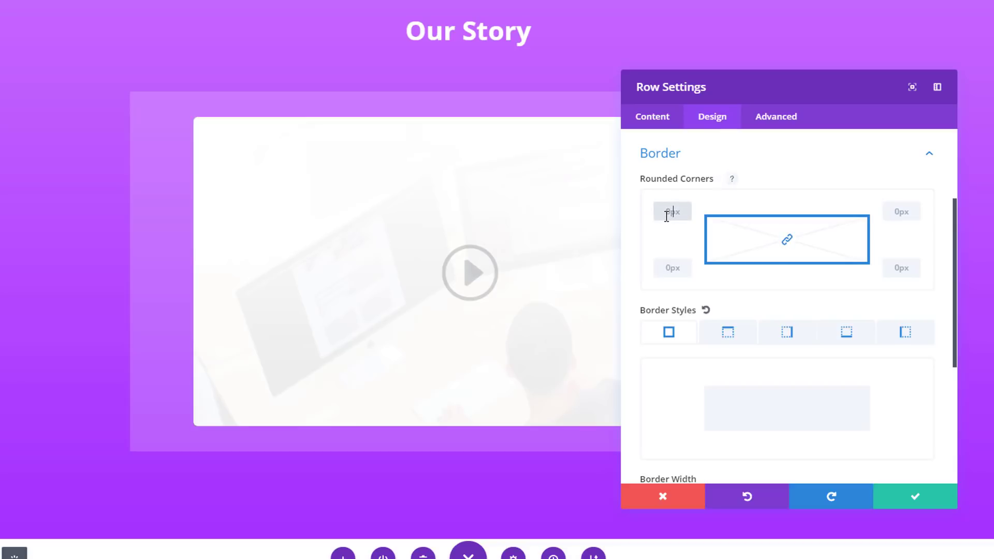
{"action": "type", "text": "30px"}
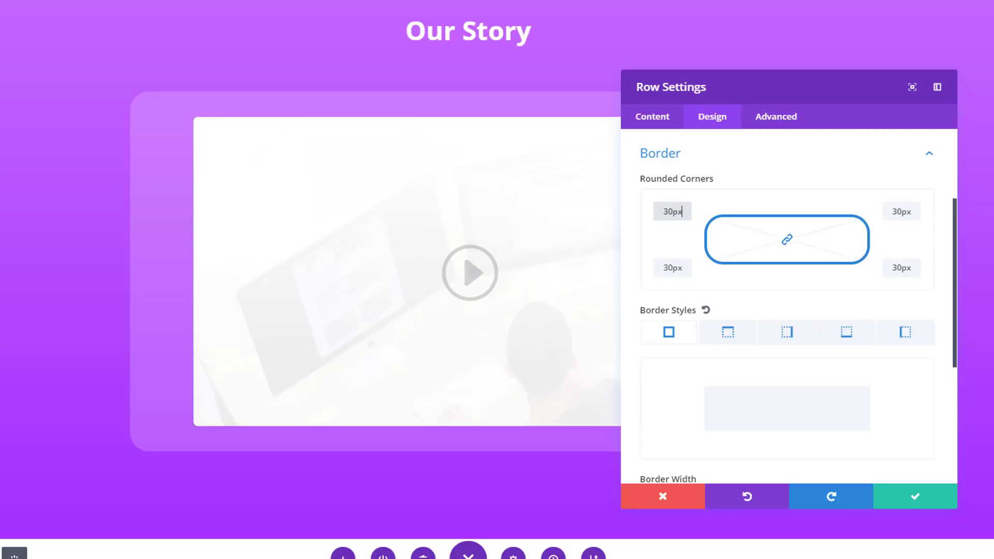
- Set the border width on all sides of the video row to 5px
{"action": "scroll", "coordinate": [798, 315], "scroll_direction": "down", "scroll_amount": 5}
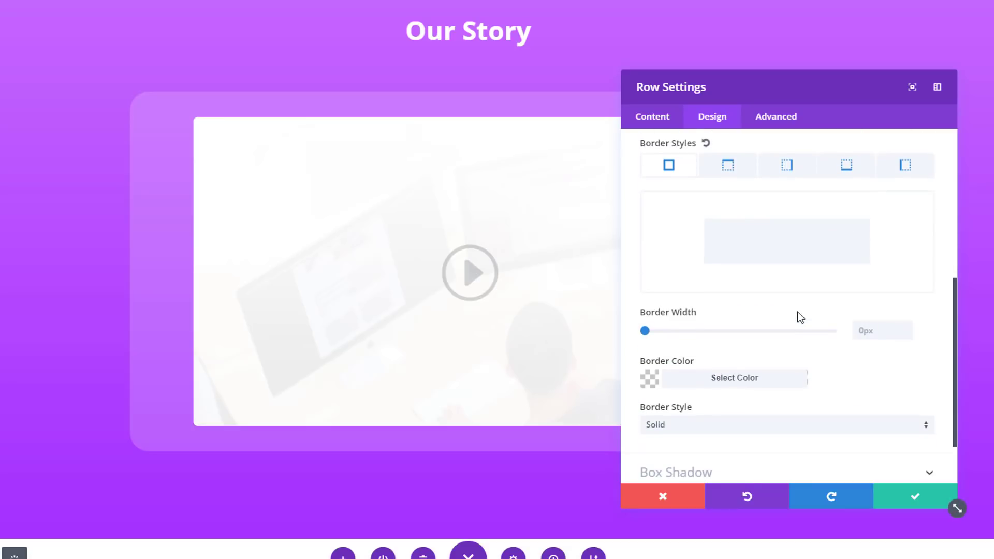
{"action": "scroll", "coordinate": [798, 317], "scroll_direction": "up", "scroll_amount": 2}
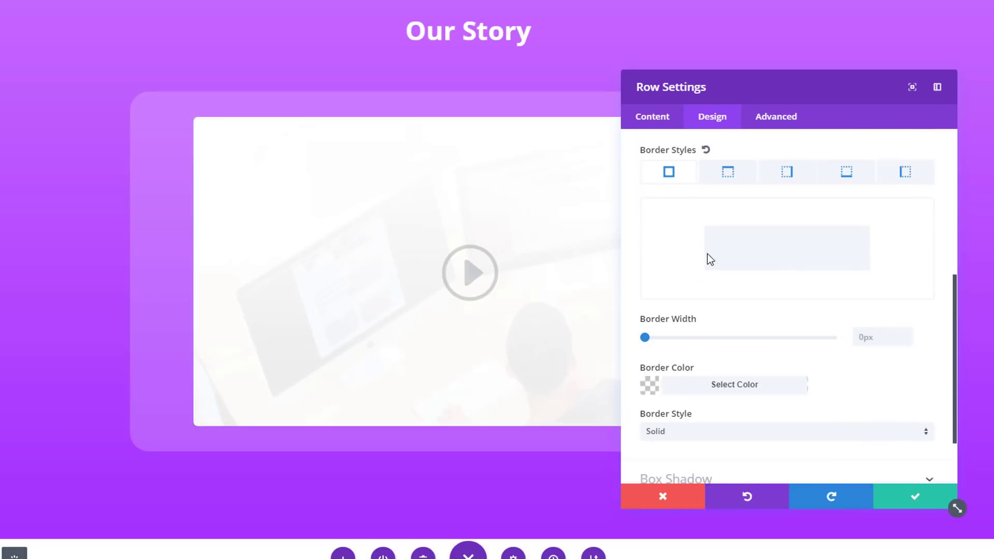
{"action": "left_click_drag", "start_coordinate": [654, 336], "coordinate": [663, 337]}
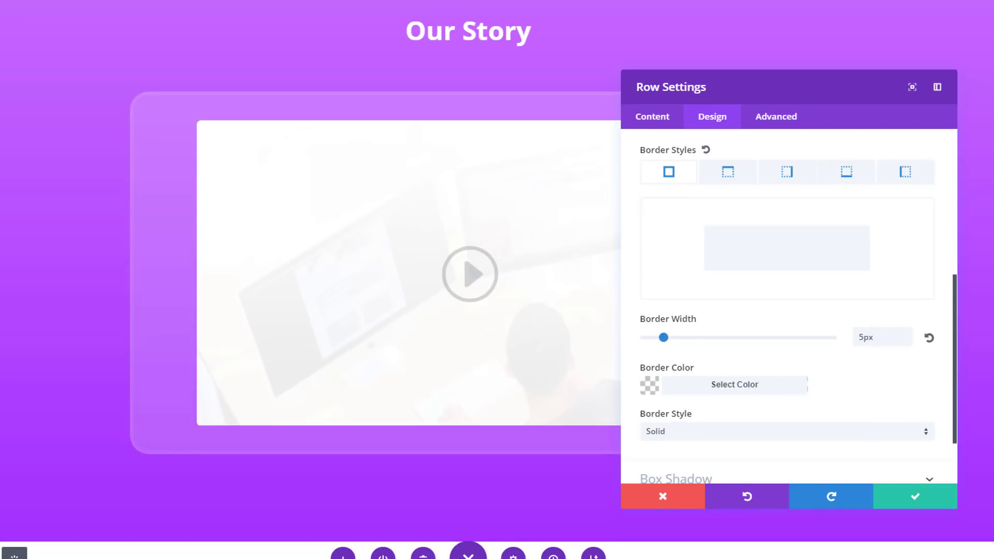
{"action": "scroll", "coordinate": [869, 408], "scroll_direction": "down", "scroll_amount": 2}
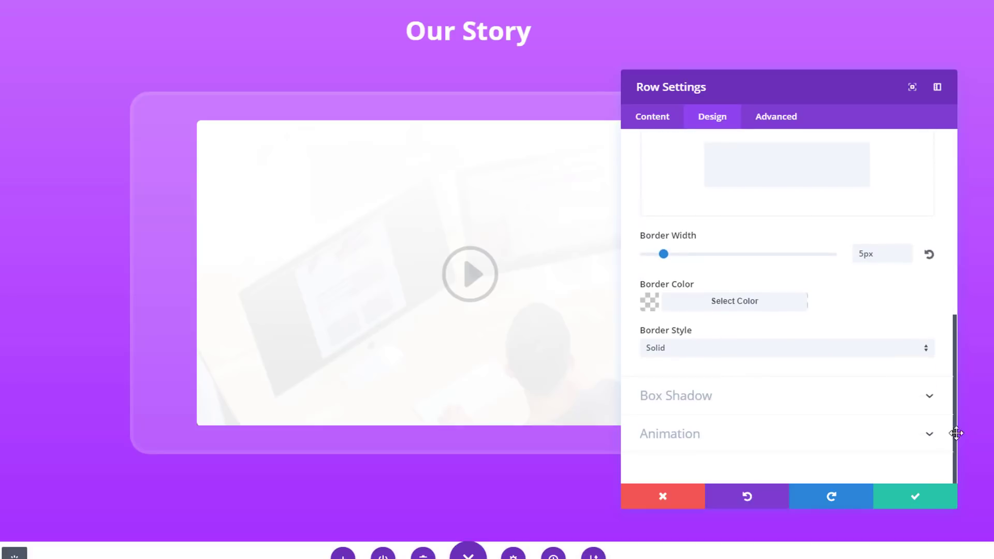
- Give the Our Story video row the bottom box shadow preset with 13px vertical position, 64px blur and -11px spread
{"action": "left_click", "coordinate": [790, 413]}
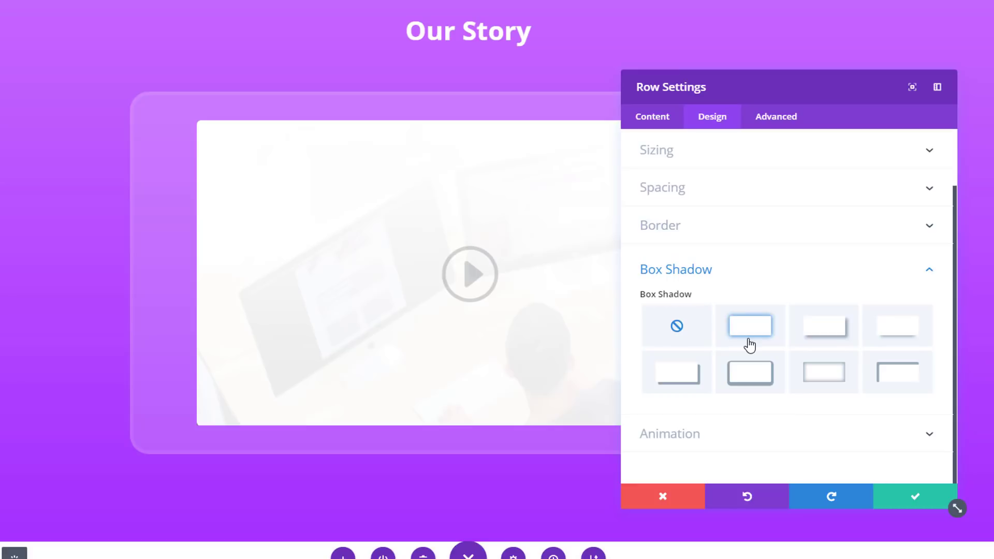
{"action": "left_click", "coordinate": [883, 330]}
{"action": "scroll", "coordinate": [867, 338], "scroll_direction": "down", "scroll_amount": 3}
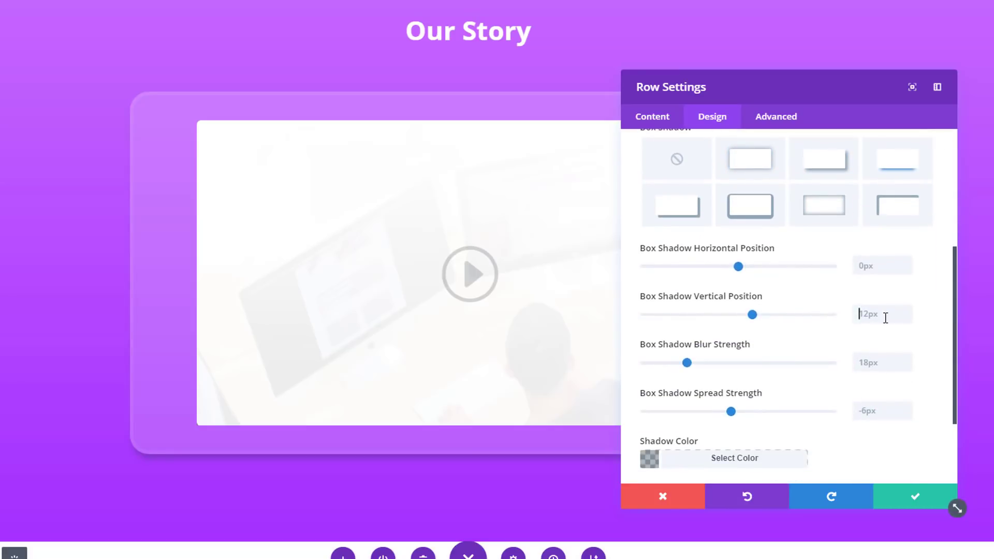
{"action": "type", "text": "13"}
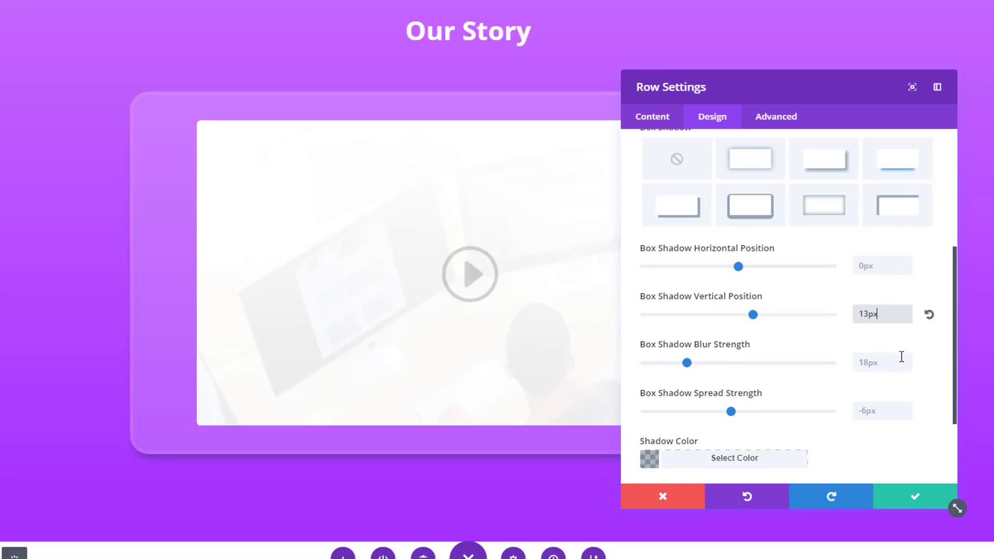
{"action": "left_click", "coordinate": [901, 358]}
{"action": "type", "text": "64px"}
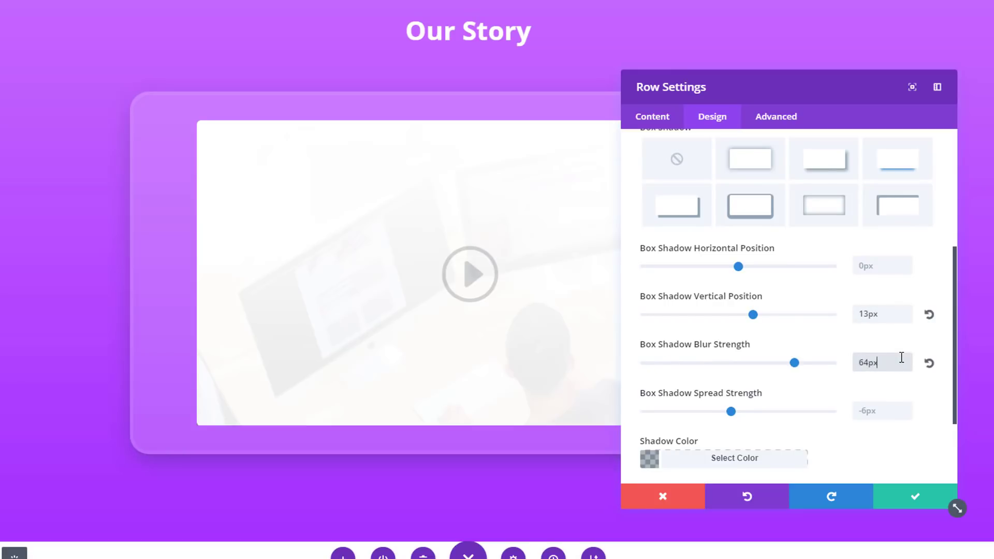
{"action": "left_click", "coordinate": [890, 405]}
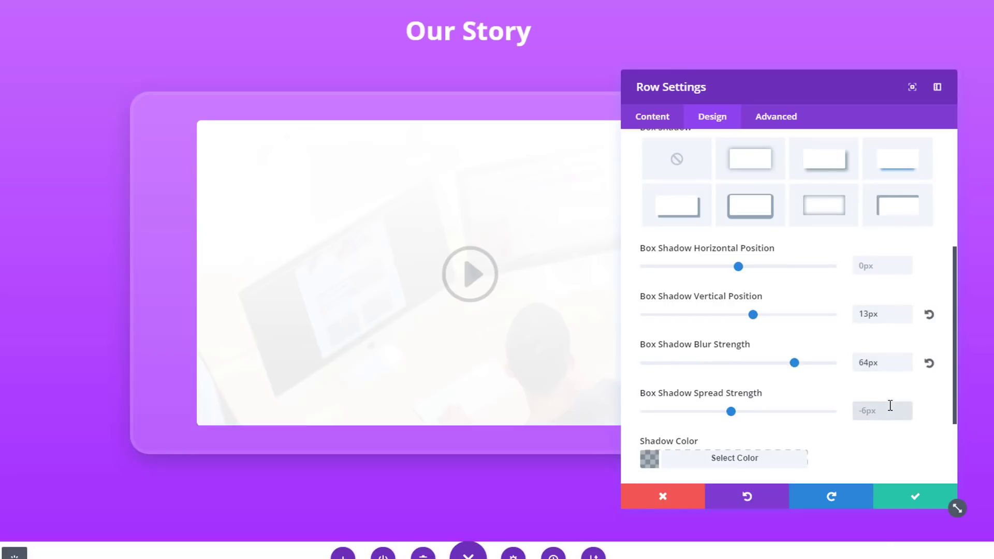
{"action": "type", "text": "111"}
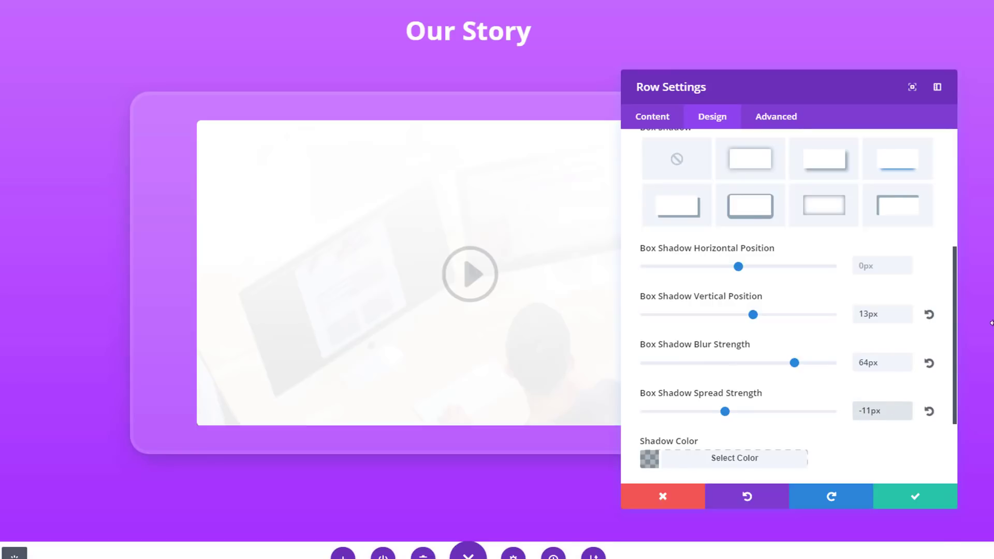
- Open the video row's shadow color value for editing and save the row settings
{"action": "scroll", "coordinate": [845, 341], "scroll_direction": "down", "scroll_amount": 2}
{"action": "left_click", "coordinate": [735, 377]}
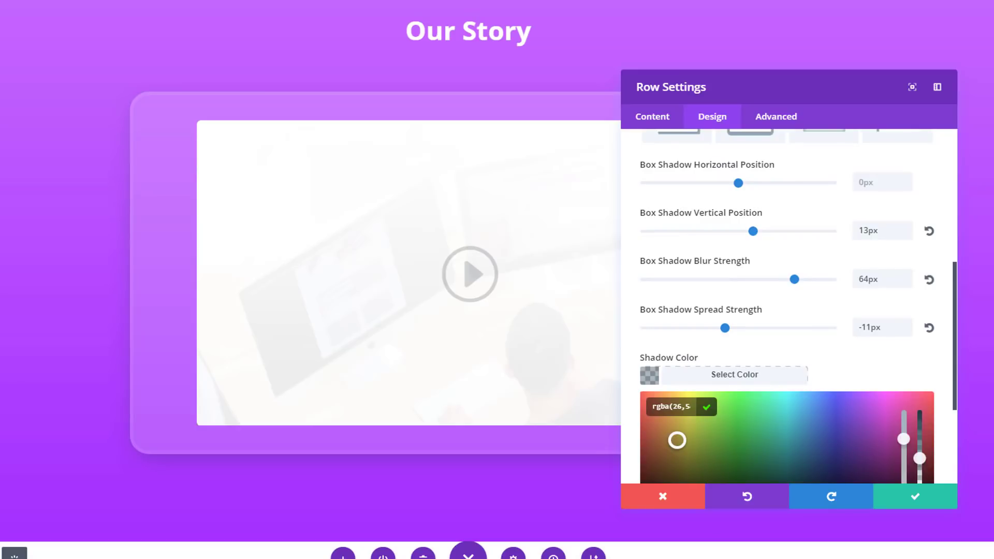
{"action": "left_click", "coordinate": [692, 405]}
{"action": "key", "text": "End"}
{"action": "left_click", "coordinate": [927, 498]}
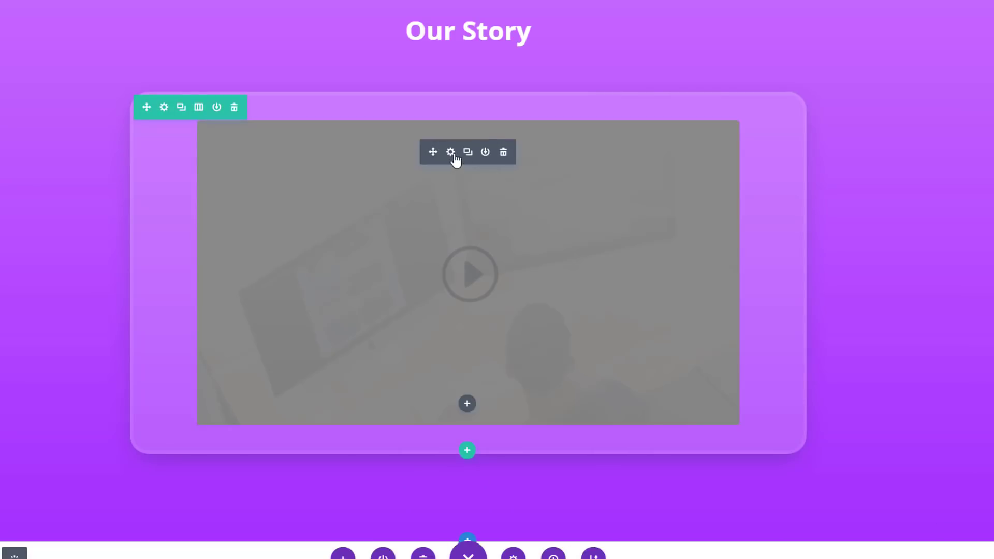
- Check the video URL in the Our Story video module's settings and close them
{"action": "left_click", "coordinate": [455, 160]}
{"action": "left_click_drag", "start_coordinate": [774, 224], "coordinate": [707, 224]}
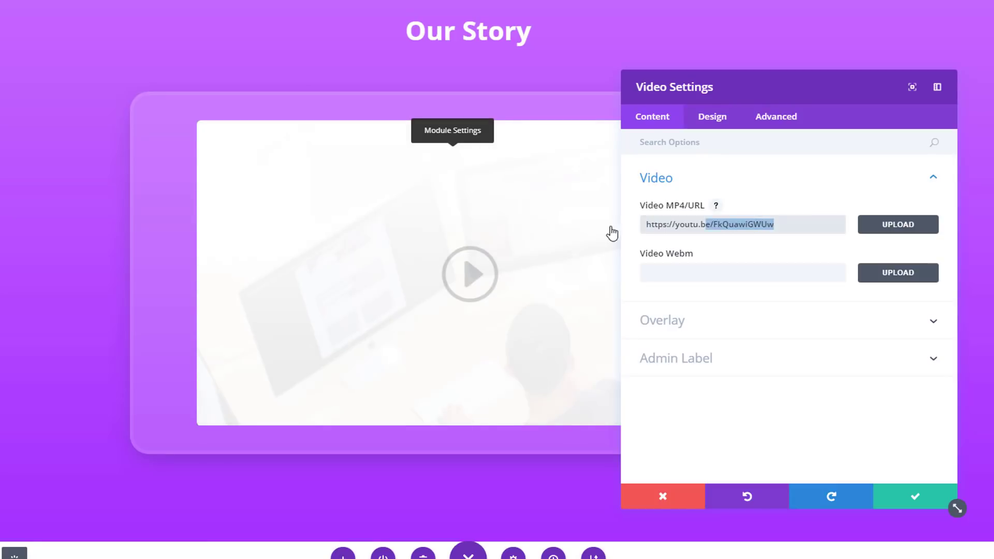
{"action": "left_click_drag", "start_coordinate": [612, 233], "coordinate": [616, 233]}
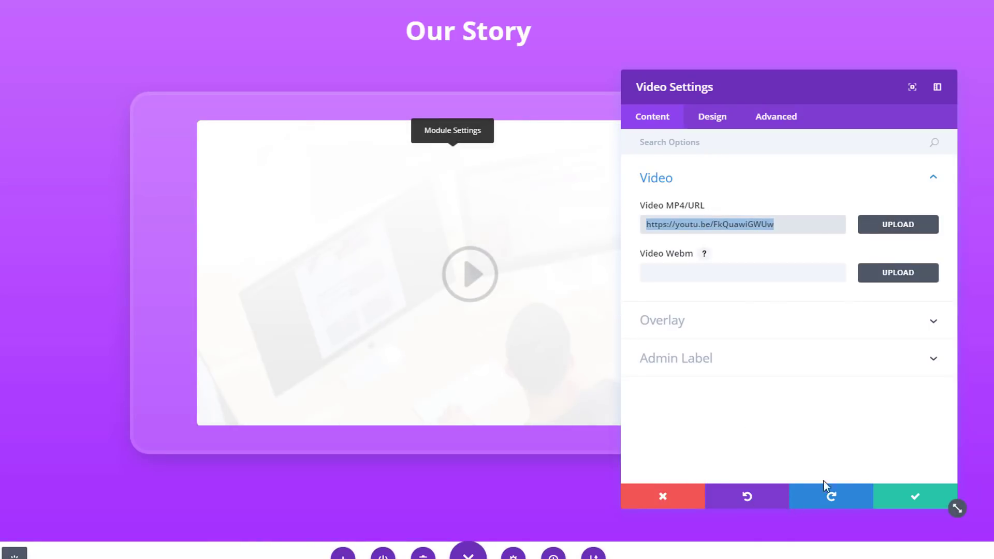
{"action": "left_click", "coordinate": [915, 496]}
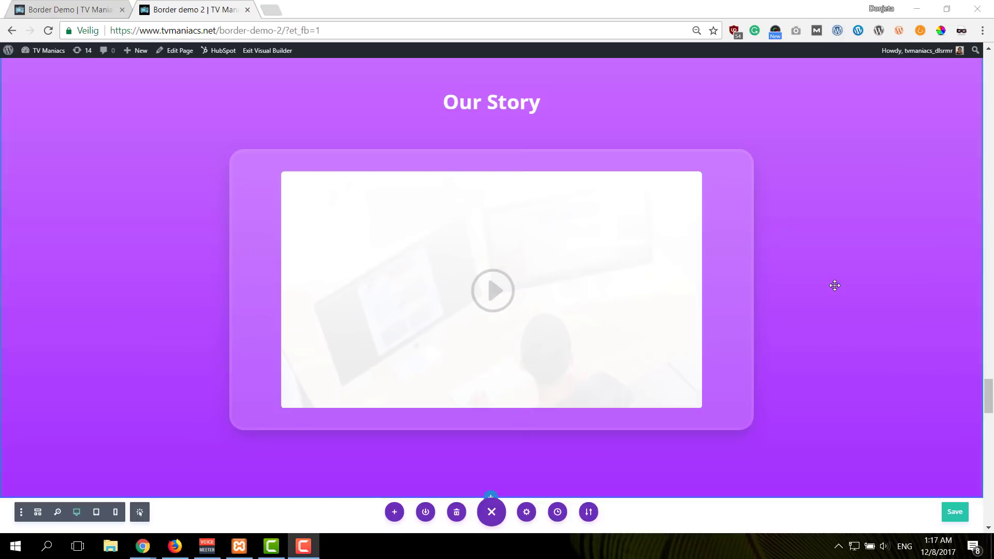
- Set the border width on all sides of the What We Do image to 25px
{"action": "scroll", "coordinate": [834, 286], "scroll_direction": "down", "scroll_amount": 3}
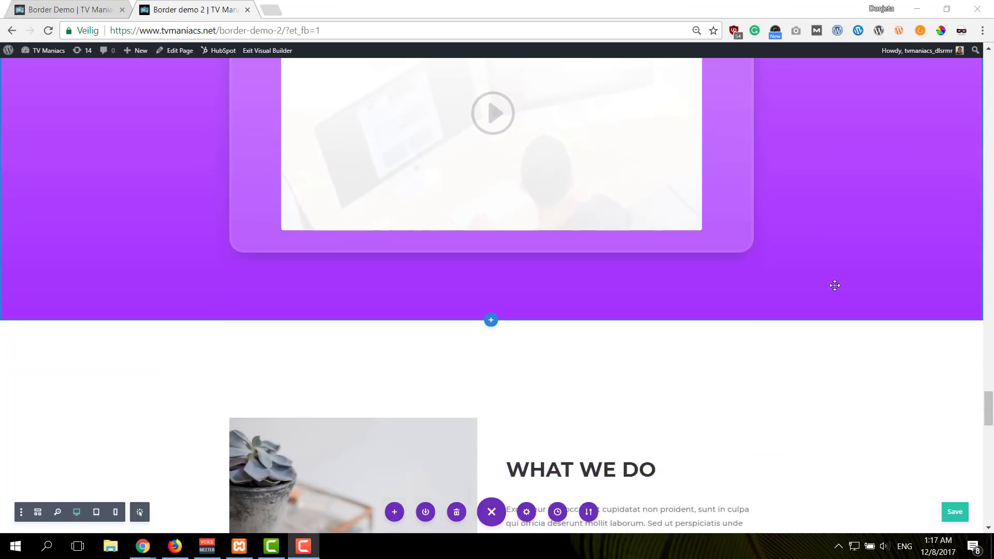
{"action": "scroll", "coordinate": [834, 286], "scroll_direction": "down", "scroll_amount": 4}
{"action": "scroll", "coordinate": [293, 201], "scroll_direction": "down", "scroll_amount": 1}
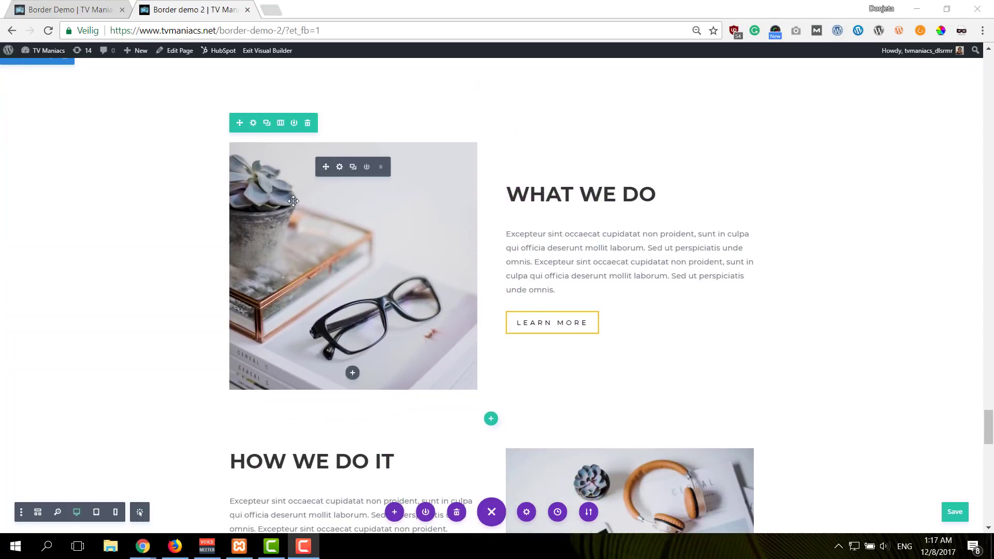
{"action": "left_click", "coordinate": [340, 168]}
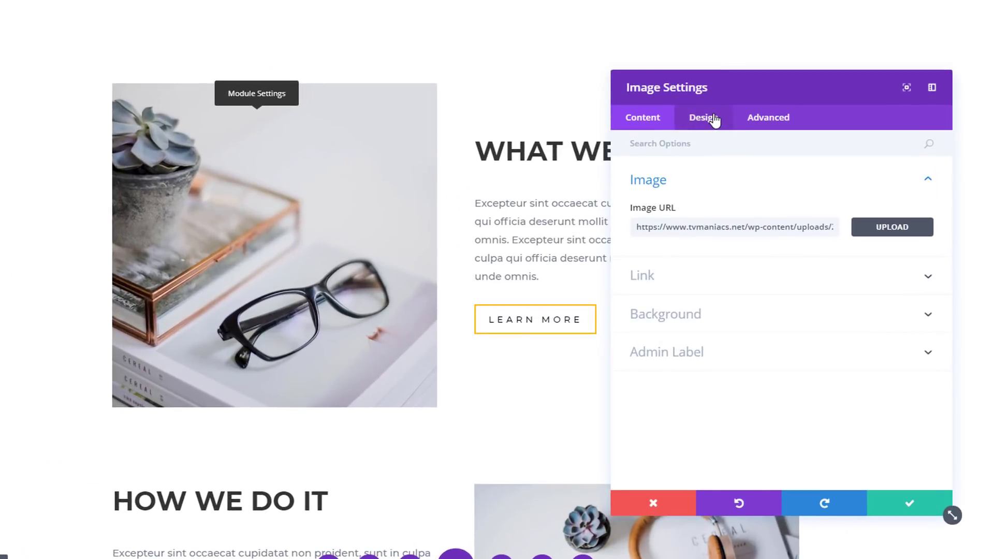
{"action": "left_click", "coordinate": [715, 120]}
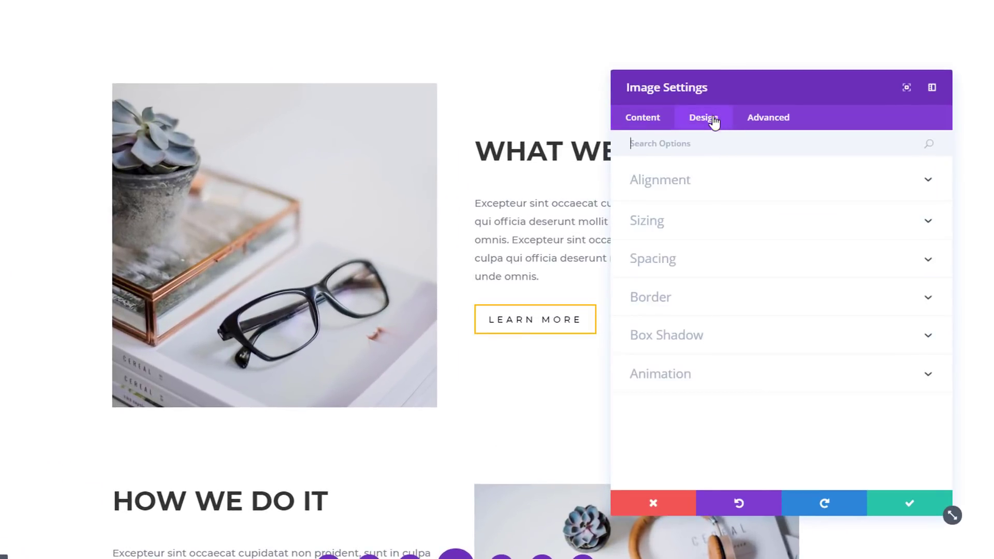
{"action": "left_click", "coordinate": [772, 296]}
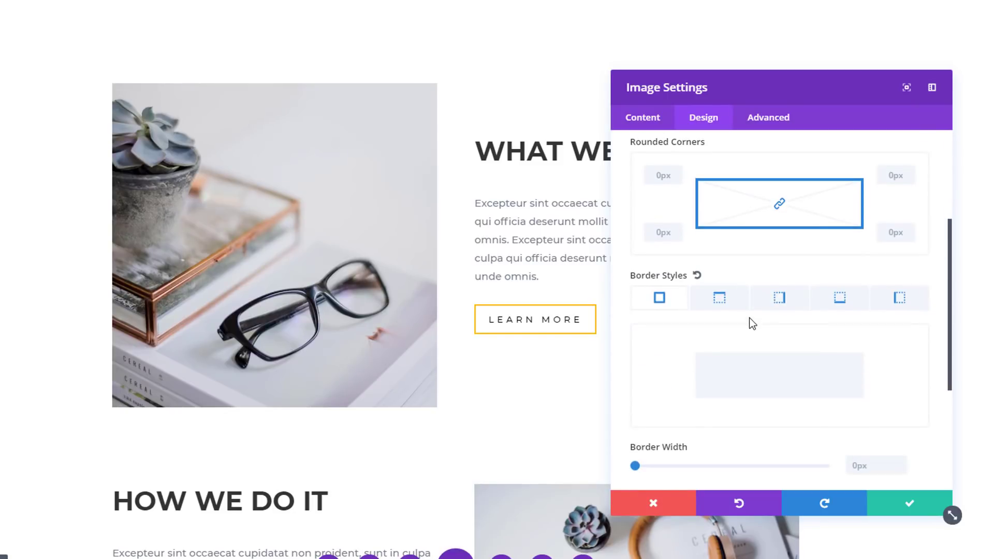
{"action": "scroll", "coordinate": [745, 311], "scroll_direction": "down", "scroll_amount": 2}
{"action": "left_click_drag", "start_coordinate": [646, 378], "coordinate": [733, 381]}
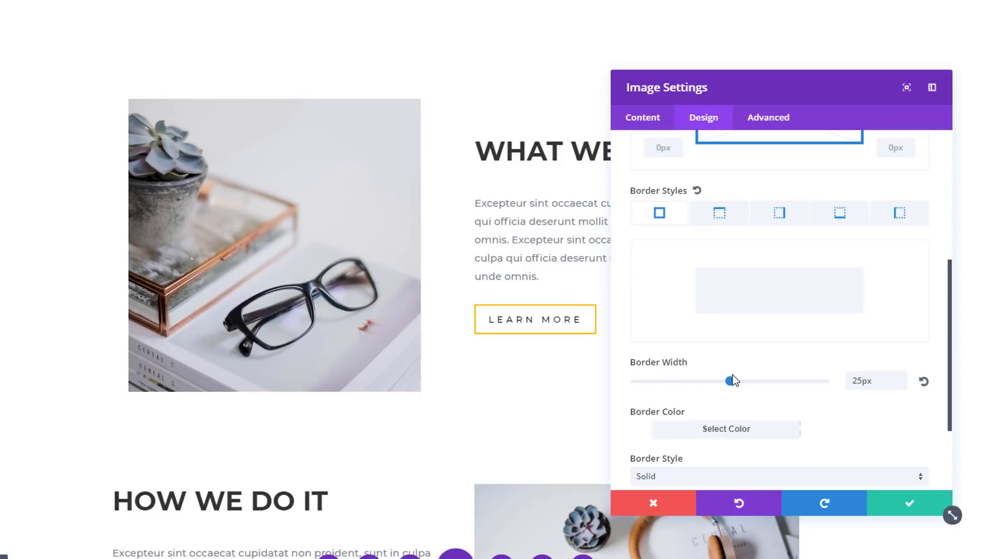
- Set the top and left border colors of the What We Do image to dark gray #333333
{"action": "left_click", "coordinate": [718, 214]}
{"action": "left_click", "coordinate": [770, 427]}
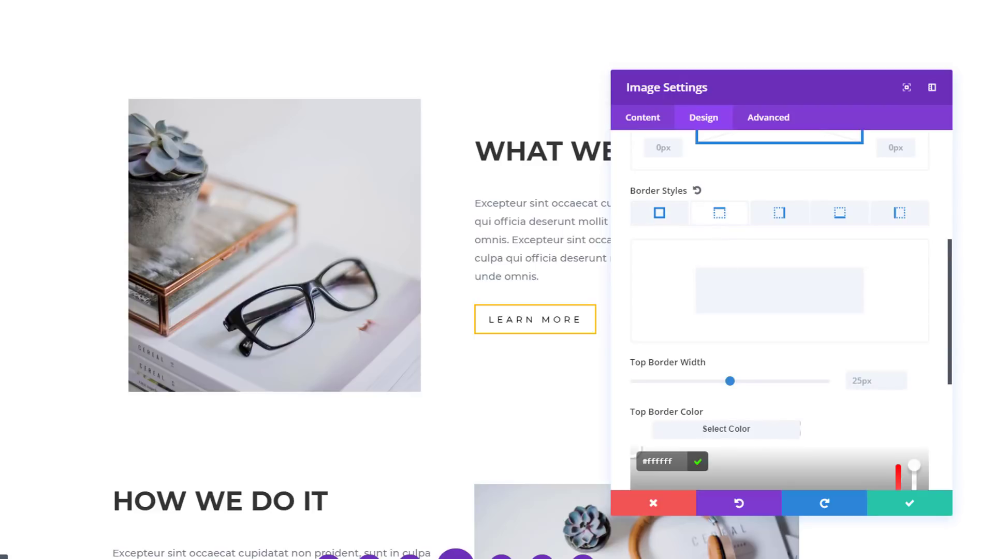
{"action": "scroll", "coordinate": [709, 443], "scroll_direction": "down", "scroll_amount": 2}
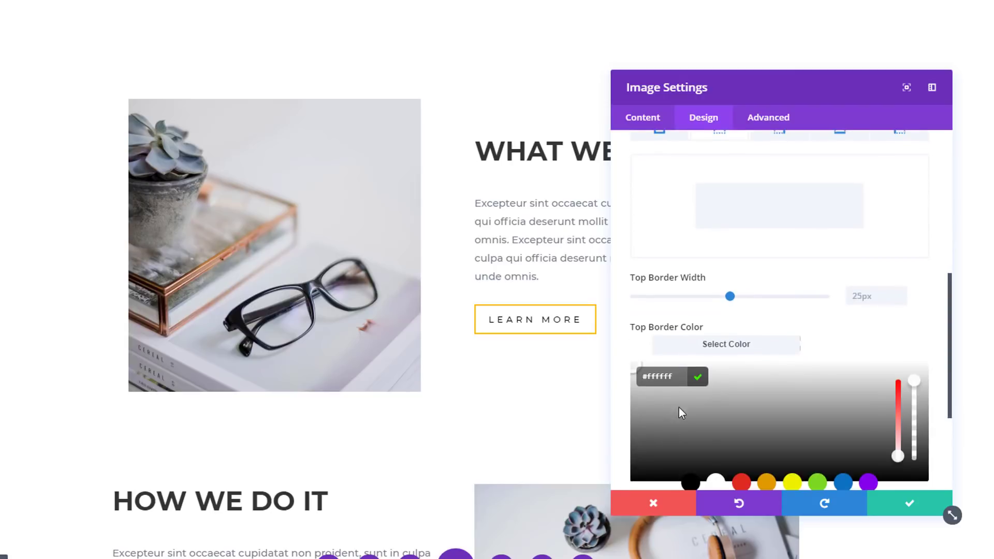
{"action": "left_click", "coordinate": [691, 483]}
{"action": "left_click", "coordinate": [819, 267]}
{"action": "left_click", "coordinate": [899, 220]}
{"action": "scroll", "coordinate": [664, 394], "scroll_direction": "down", "scroll_amount": 2}
{"action": "left_click", "coordinate": [676, 346]}
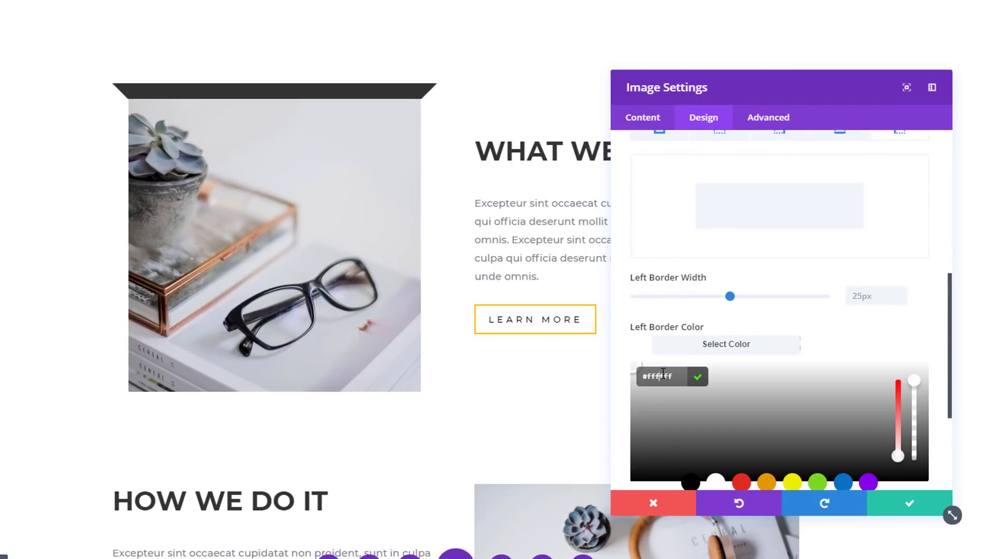
{"action": "type", "text": "#333333"}
- Set the right and bottom border colors of the What We Do image to yellow #fcd21d
{"action": "scroll", "coordinate": [788, 259], "scroll_direction": "up", "scroll_amount": 2}
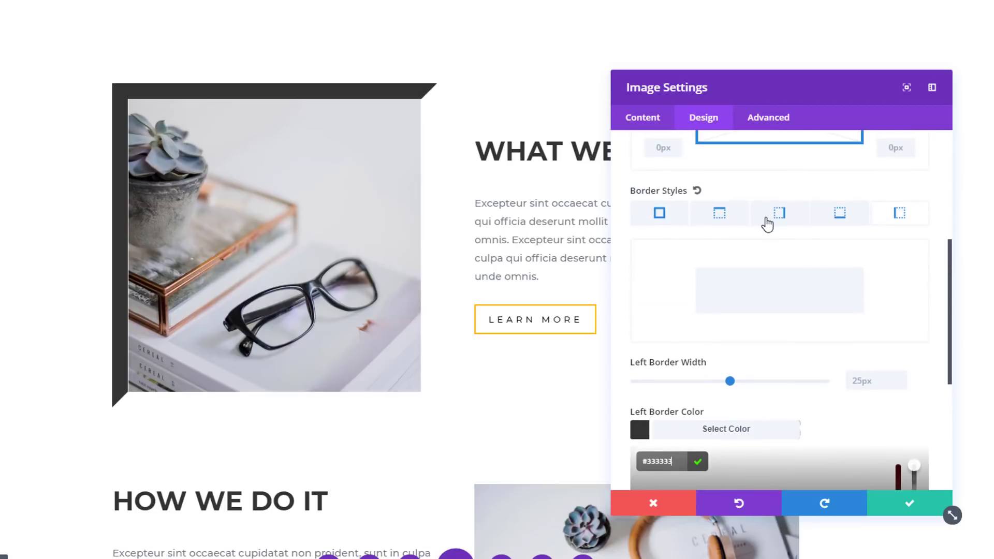
{"action": "left_click", "coordinate": [768, 222]}
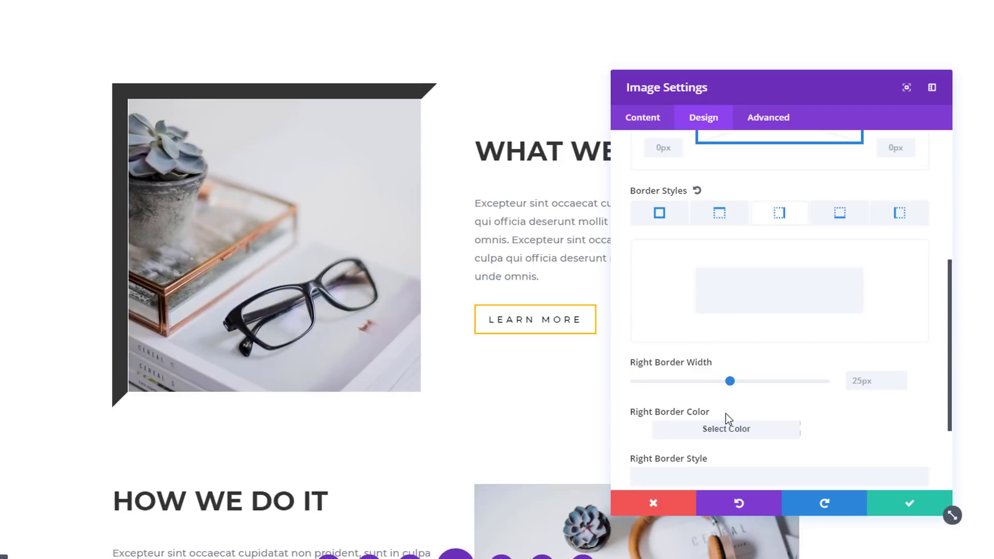
{"action": "left_click", "coordinate": [725, 428]}
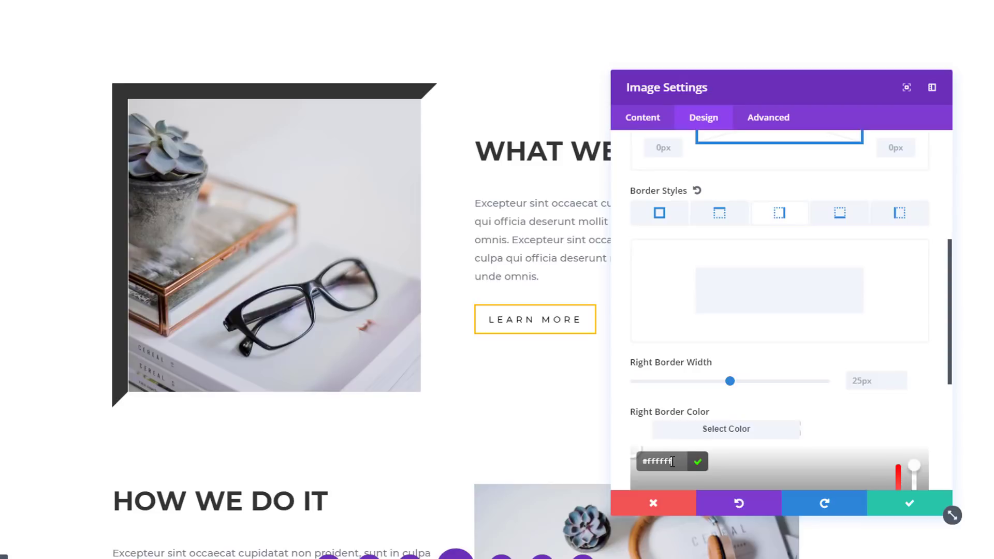
{"action": "left_click", "coordinate": [828, 217]}
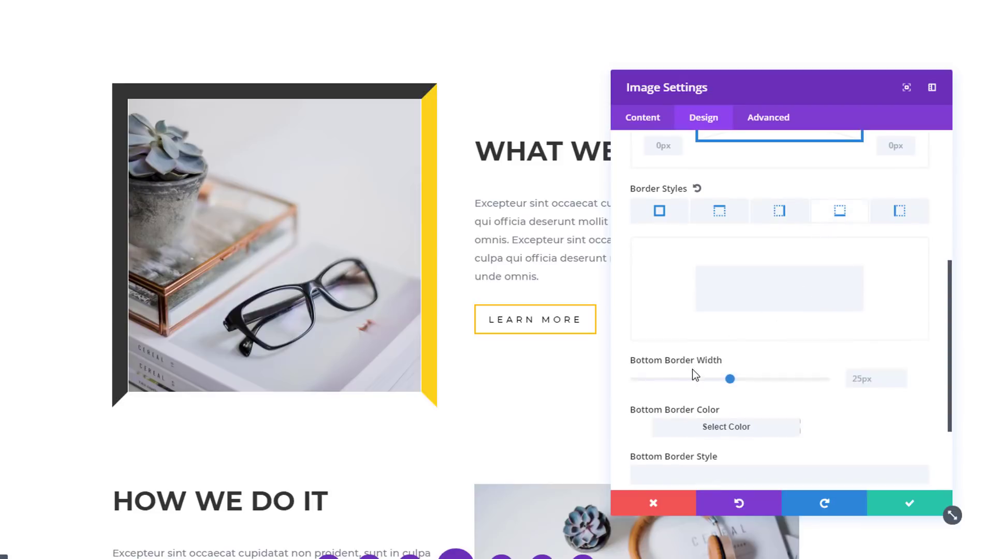
{"action": "scroll", "coordinate": [686, 362], "scroll_direction": "down", "scroll_amount": 2}
{"action": "left_click", "coordinate": [682, 354]}
{"action": "key", "text": "ctrl+a"}
{"action": "type", "text": "#fcd21d"}
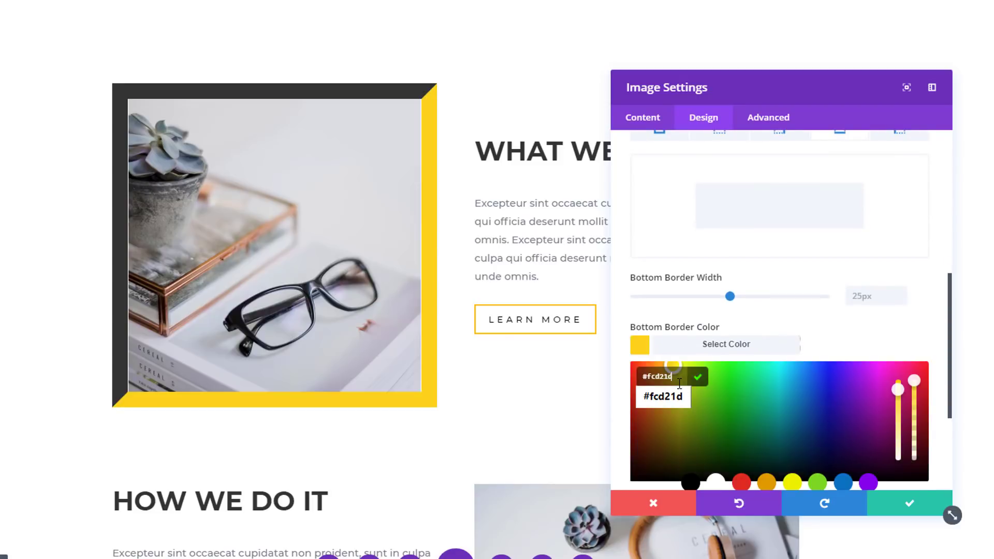
- Give the What We Do image an inner box shadow with 0px blur and 40px spread, and save the image settings
{"action": "scroll", "coordinate": [772, 355], "scroll_direction": "down", "scroll_amount": 3}
{"action": "scroll", "coordinate": [787, 362], "scroll_direction": "down", "scroll_amount": 1}
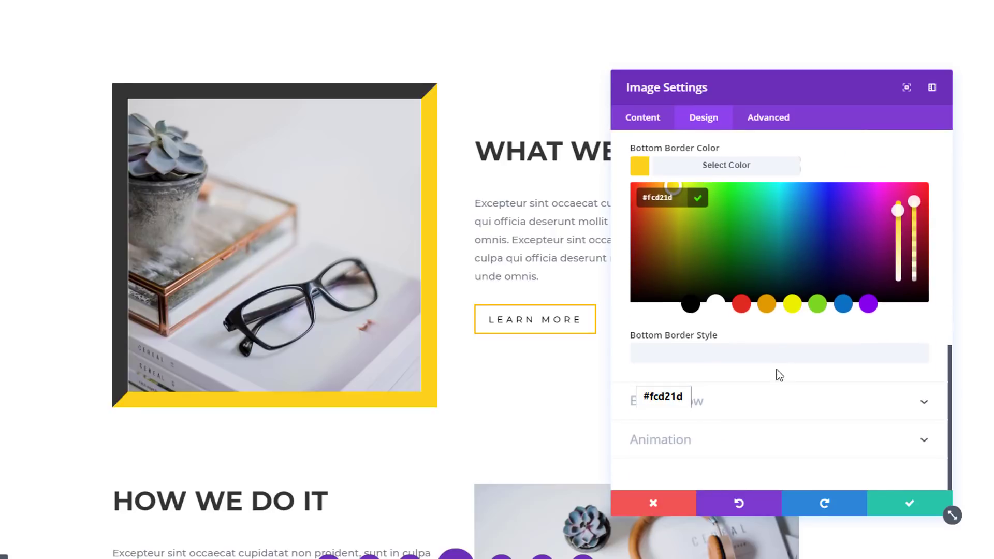
{"action": "left_click", "coordinate": [776, 399]}
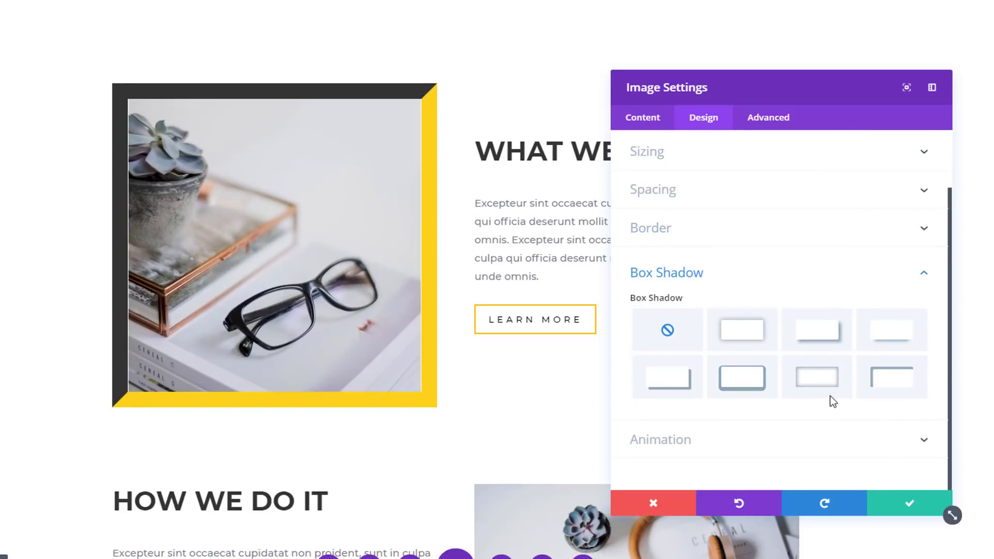
{"action": "left_click", "coordinate": [818, 380]}
{"action": "scroll", "coordinate": [862, 382], "scroll_direction": "down", "scroll_amount": 3}
{"action": "left_click", "coordinate": [875, 366]}
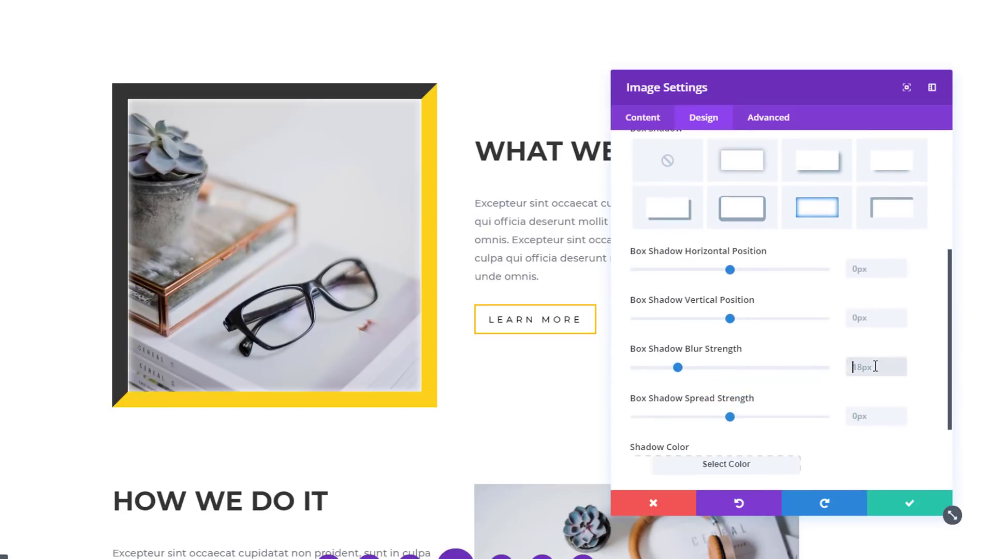
{"action": "type", "text": "0"}
{"action": "left_click", "coordinate": [923, 331]}
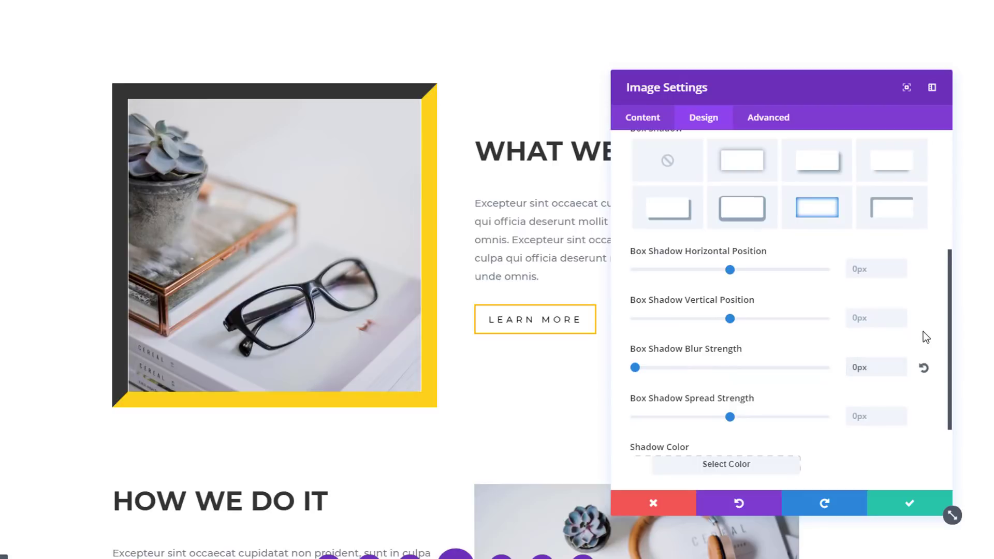
{"action": "scroll", "coordinate": [880, 365], "scroll_direction": "down", "scroll_amount": 2}
{"action": "type", "text": "40"}
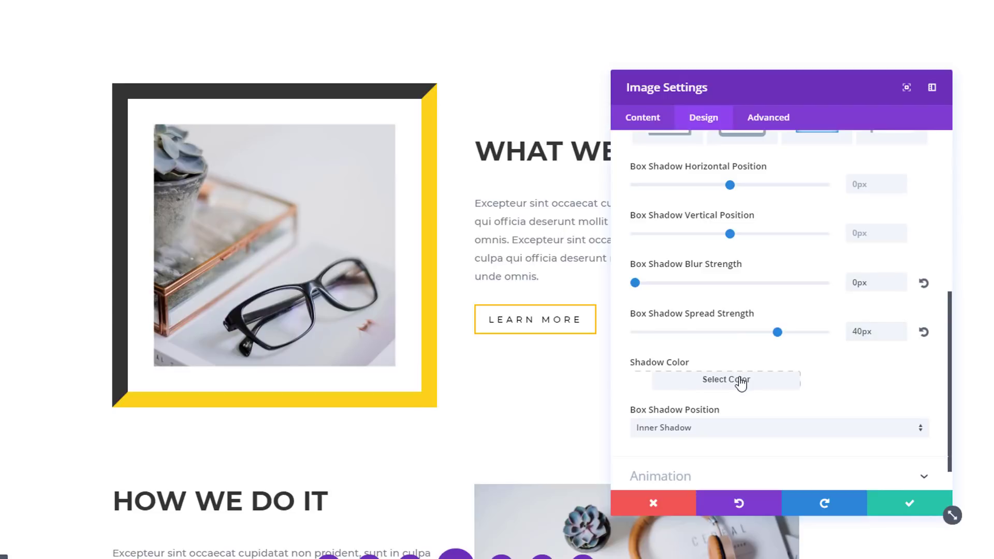
{"action": "scroll", "coordinate": [701, 382], "scroll_direction": "down", "scroll_amount": 1}
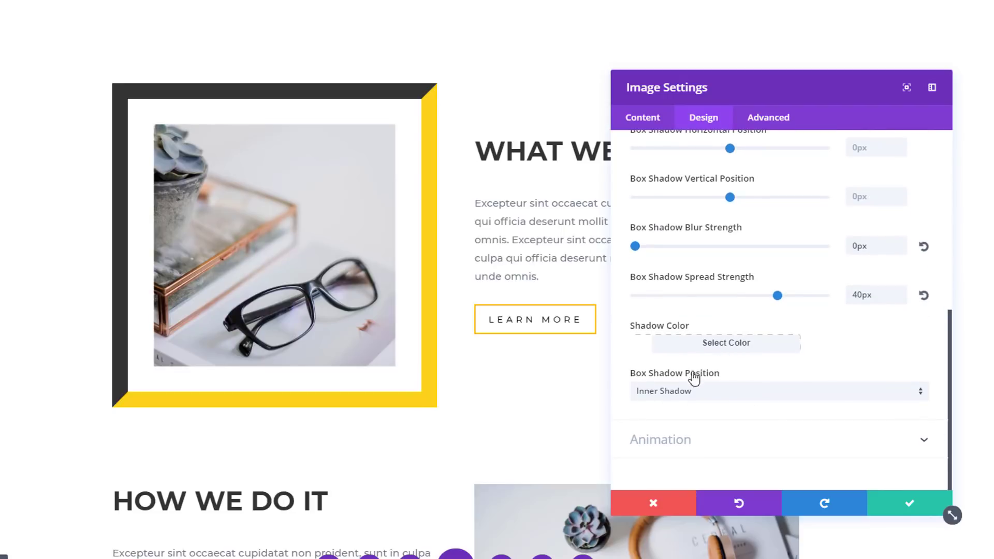
{"action": "left_click", "coordinate": [888, 506]}
- Set the border width on all sides of the How We Do It image to 25px
{"action": "scroll", "coordinate": [615, 327], "scroll_direction": "down", "scroll_amount": 1}
{"action": "scroll", "coordinate": [615, 326], "scroll_direction": "down", "scroll_amount": 3}
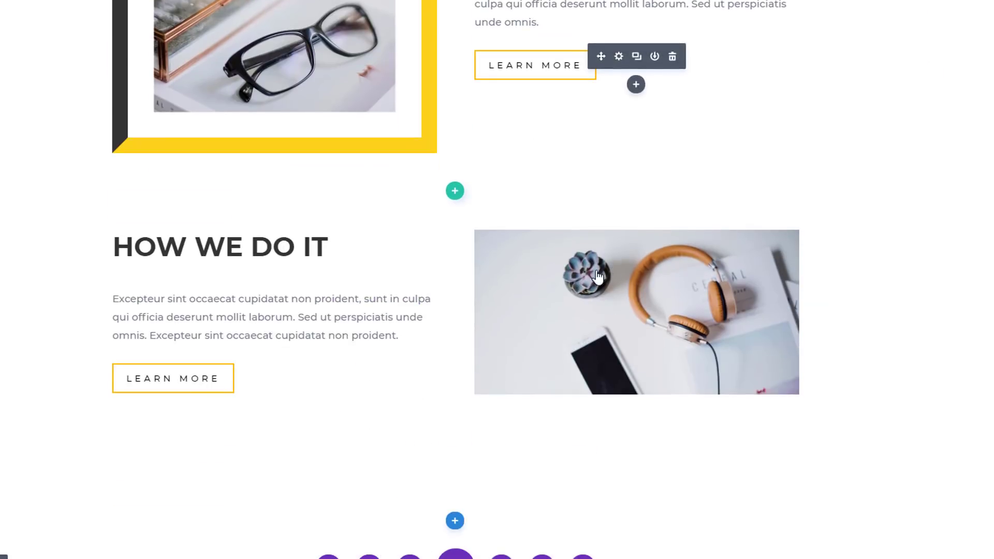
{"action": "left_click", "coordinate": [611, 263]}
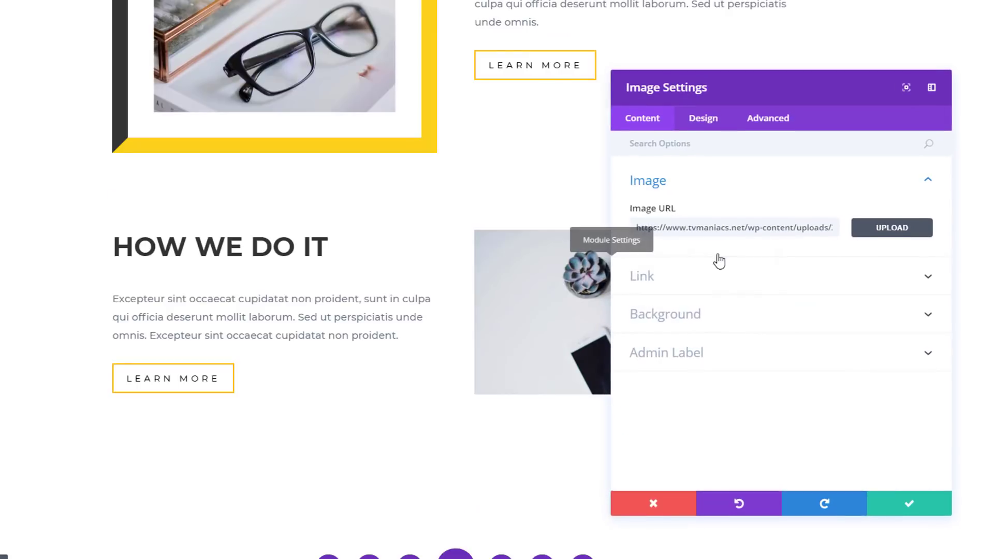
{"action": "left_click", "coordinate": [725, 121]}
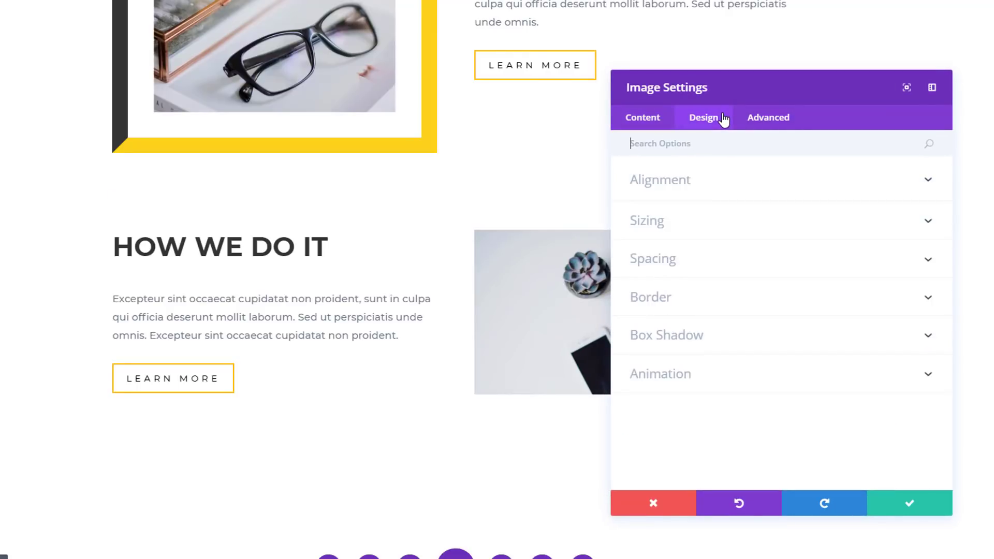
{"action": "left_click", "coordinate": [739, 300]}
{"action": "left_click_drag", "start_coordinate": [635, 465], "coordinate": [729, 465]}
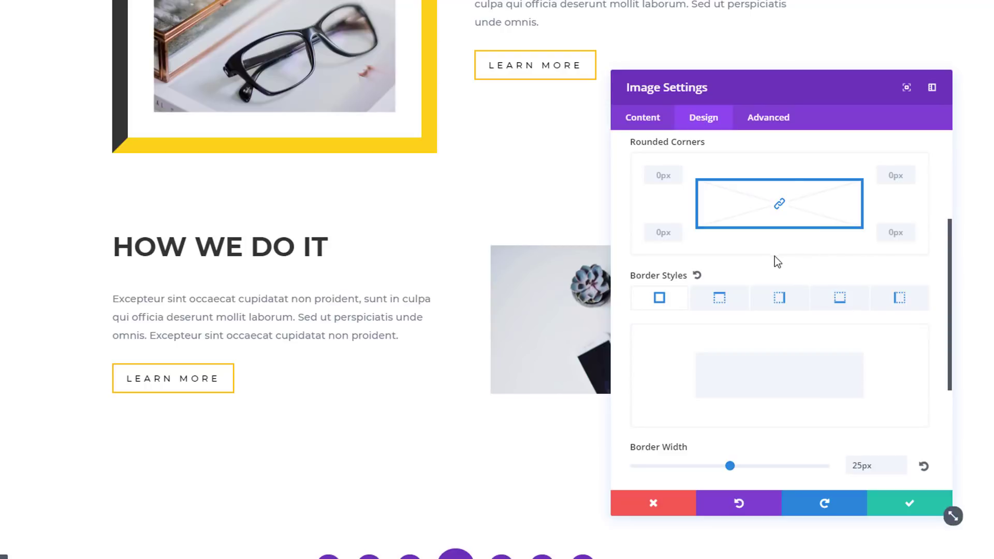
- Set the top and left border colors of the How We Do It image to dark gray #333333
{"action": "left_click", "coordinate": [721, 300]}
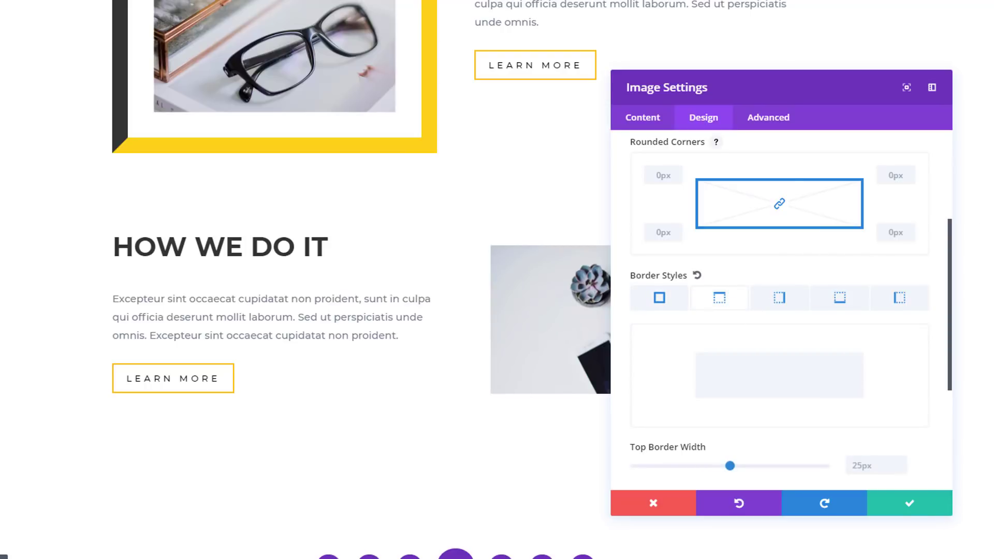
{"action": "scroll", "coordinate": [740, 359], "scroll_direction": "down", "scroll_amount": 2}
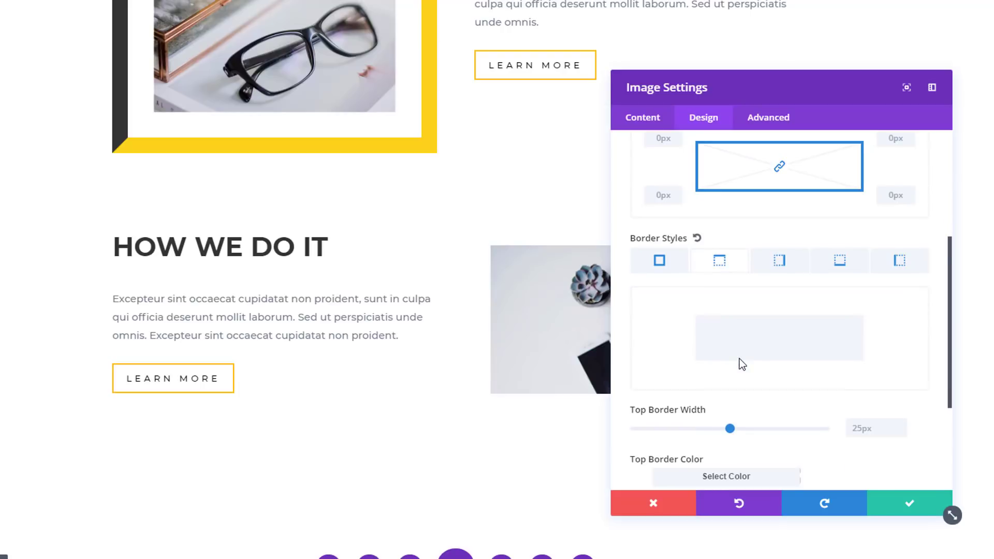
{"action": "left_click", "coordinate": [695, 439]}
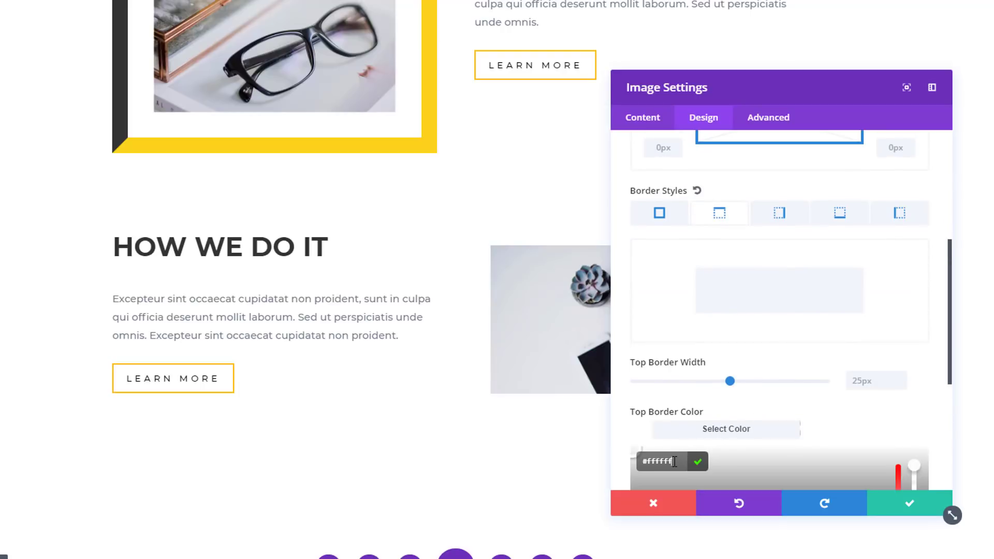
{"action": "type", "text": "#333333"}
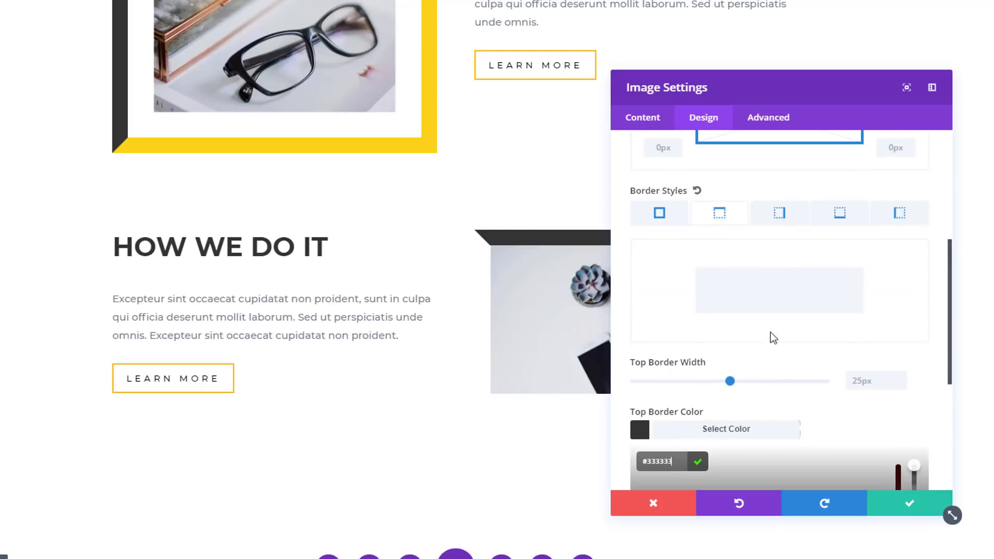
{"action": "left_click", "coordinate": [914, 223]}
{"action": "left_click", "coordinate": [650, 428]}
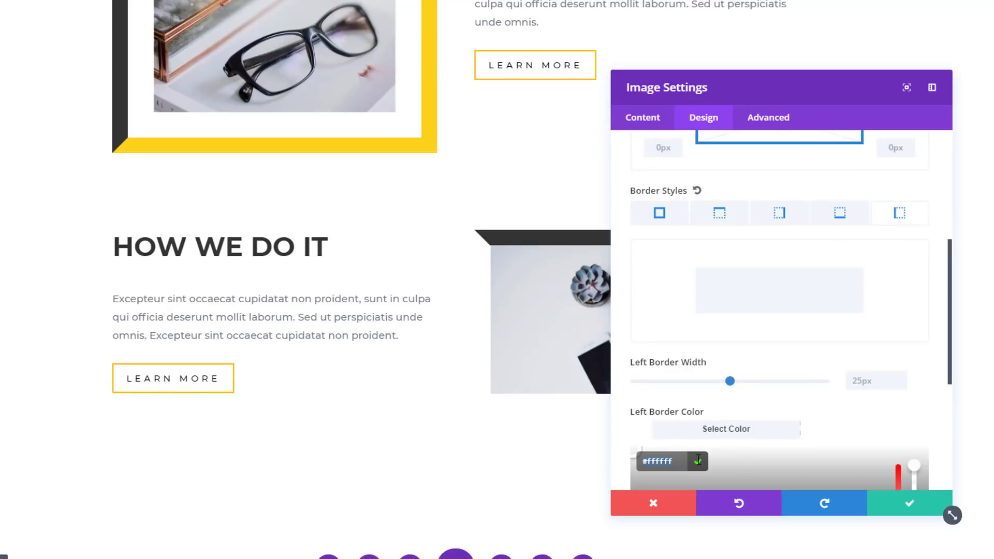
{"action": "type", "text": "#333333"}
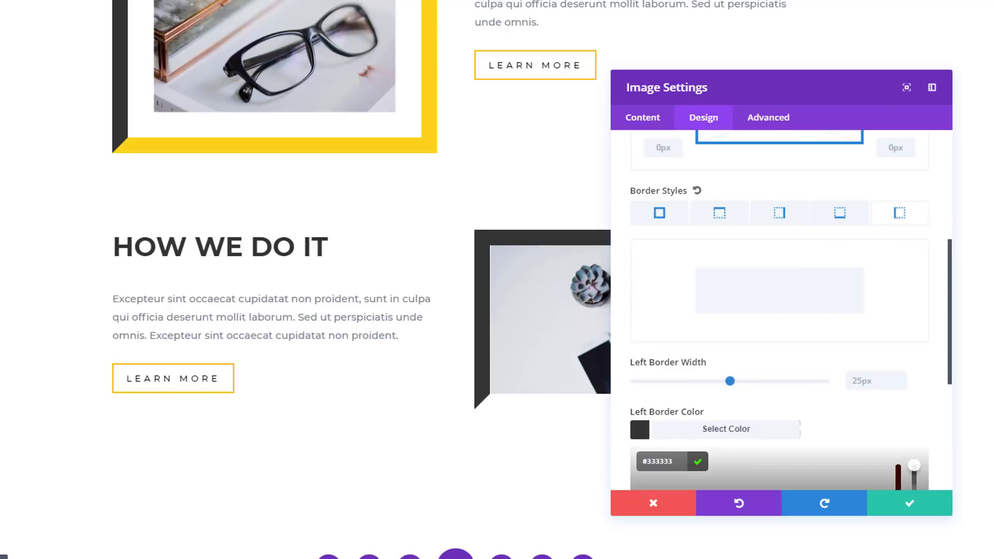
- Set the right and bottom border colors of the How We Do It image to yellow #fcd21d
{"action": "left_click", "coordinate": [777, 220]}
{"action": "left_click", "coordinate": [721, 435]}
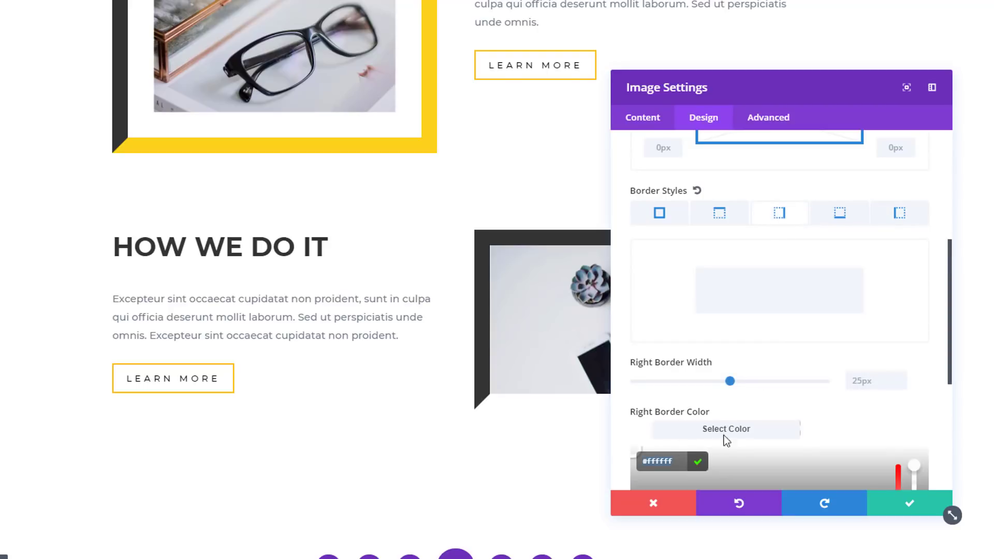
{"action": "left_click", "coordinate": [838, 215]}
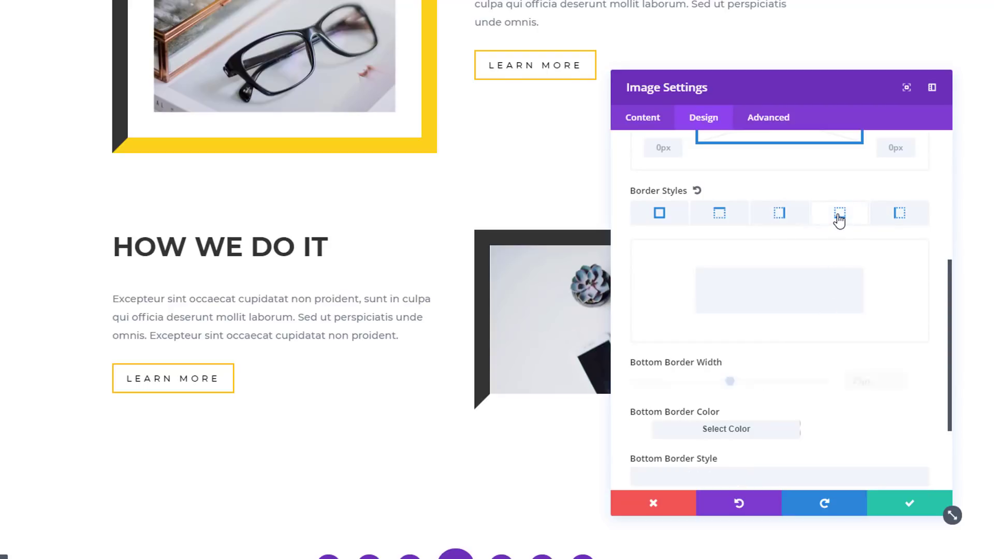
{"action": "left_click", "coordinate": [707, 429]}
{"action": "type", "text": "#fcd21d"}
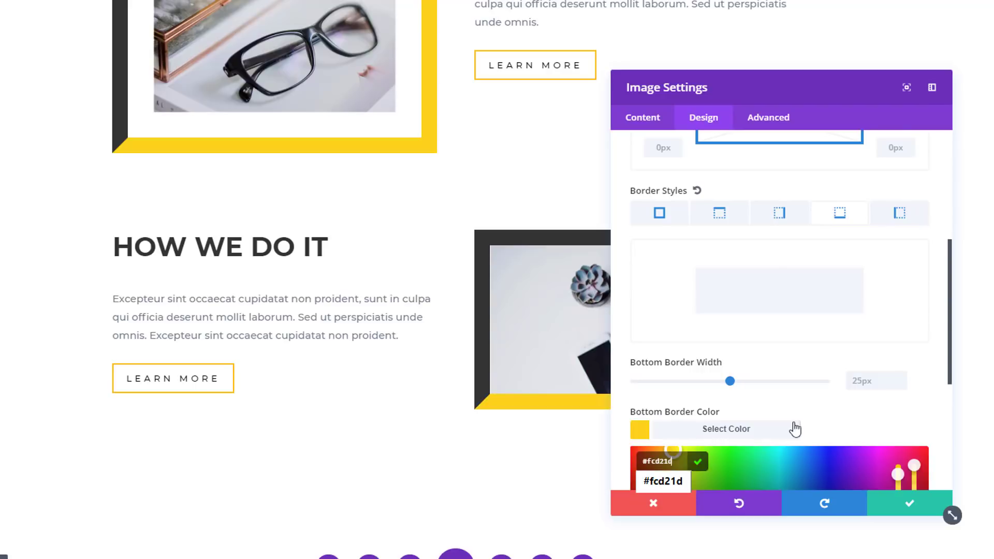
- Move the settings window off the How We Do It image and apply the blurred inner box shadow preset to it
{"action": "scroll", "coordinate": [851, 400], "scroll_direction": "down", "scroll_amount": 5}
{"action": "left_click_drag", "start_coordinate": [687, 78], "coordinate": [244, 65]}
{"action": "left_click", "coordinate": [279, 98]}
{"action": "left_click", "coordinate": [200, 381]}
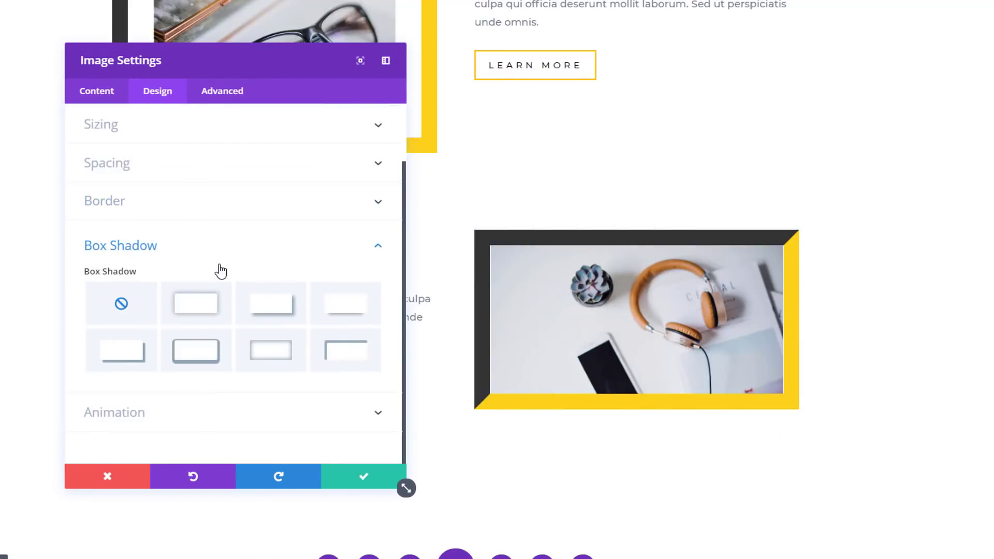
{"action": "left_click", "coordinate": [273, 352]}
{"action": "scroll", "coordinate": [256, 299], "scroll_direction": "down", "scroll_amount": 3}
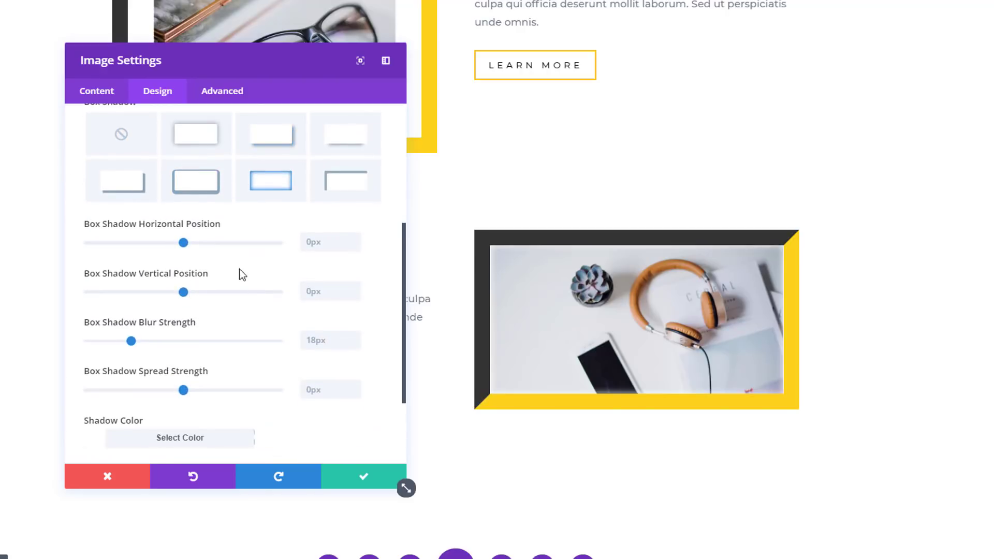
- Set the How We Do It image's box shadow blur strength to 0px and spread strength to 40px
{"action": "left_click", "coordinate": [335, 341]}
{"action": "key", "text": "BackSpace"}
{"action": "key", "text": "BackSpace"}
{"action": "key", "text": "BackSpace"}
{"action": "key", "text": "BackSpace"}
{"action": "type", "text": "0"}
{"action": "left_click", "coordinate": [321, 386]}
{"action": "type", "text": "40"}
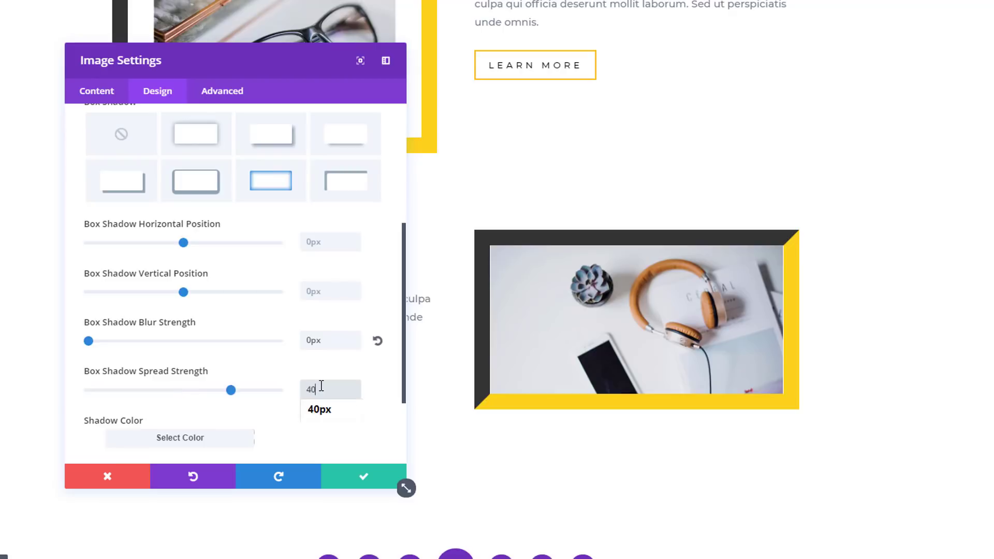
{"action": "type", "text": "px"}
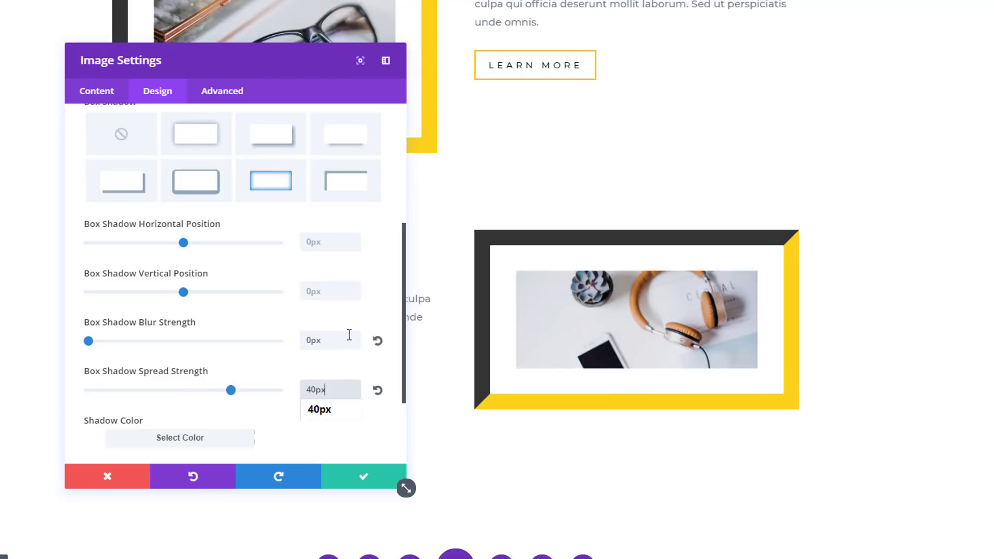
- Check that the How We Do It image's box shadow position is Inner Shadow and save the image settings
{"action": "scroll", "coordinate": [240, 353], "scroll_direction": "down", "scroll_amount": 2}
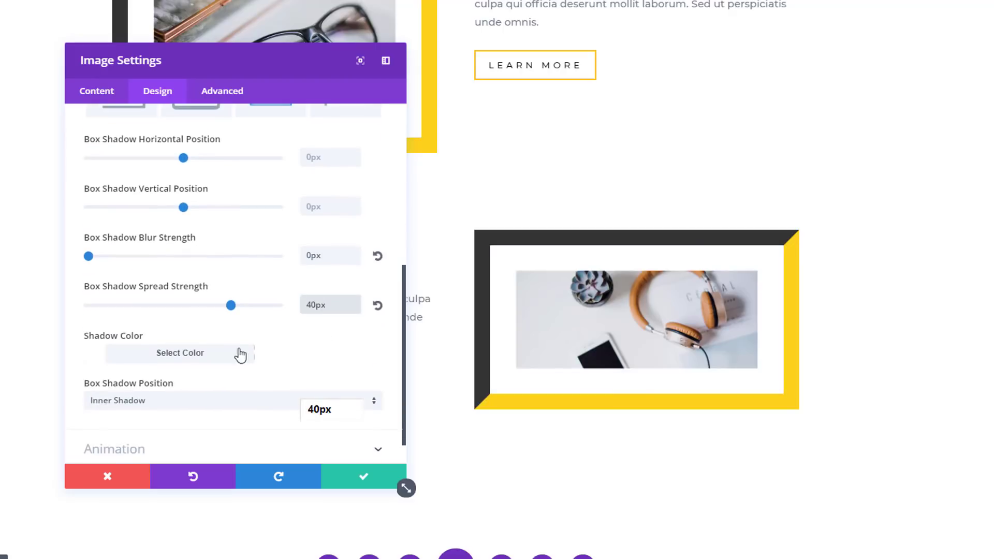
{"action": "left_click", "coordinate": [191, 409]}
{"action": "left_click", "coordinate": [190, 415]}
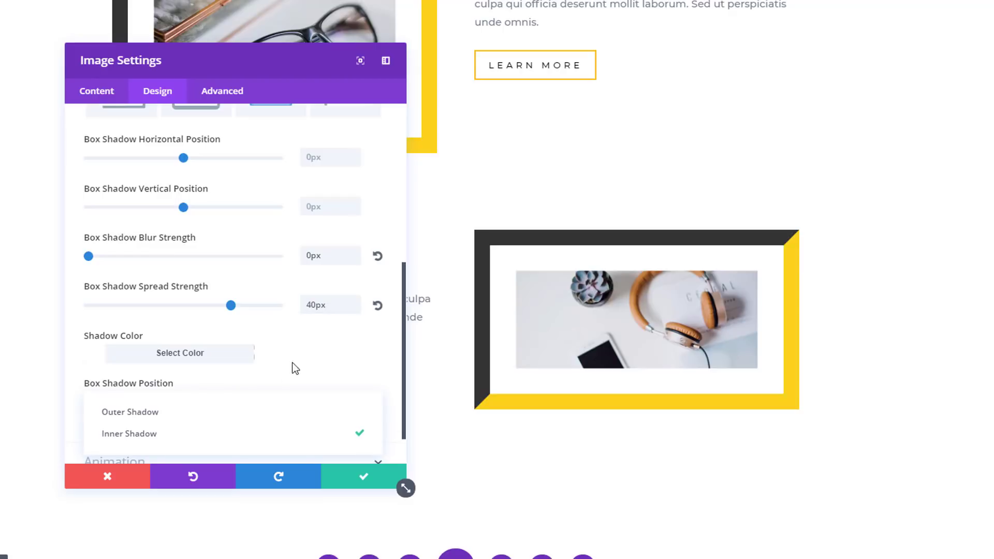
{"action": "left_click", "coordinate": [311, 348]}
{"action": "left_click", "coordinate": [393, 482]}
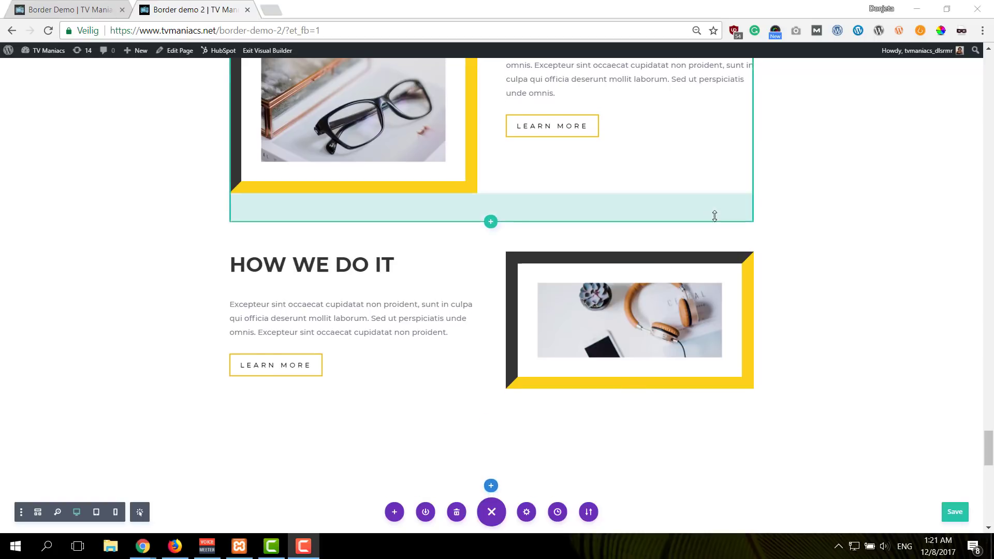
- Inspect the column layouts of the two rows below the What We Offer heading
{"action": "scroll", "coordinate": [714, 216], "scroll_direction": "down", "scroll_amount": 9}
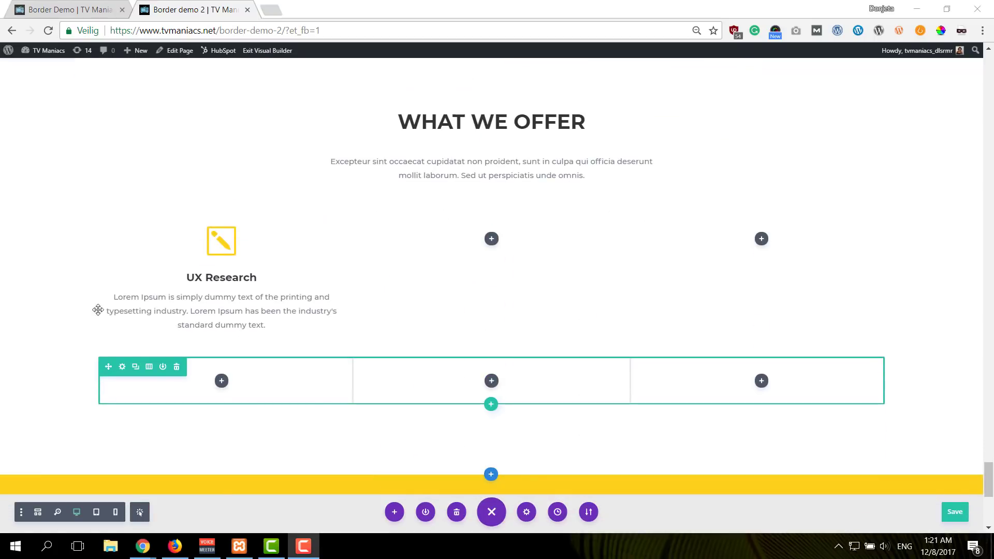
{"action": "left_click", "coordinate": [149, 224]}
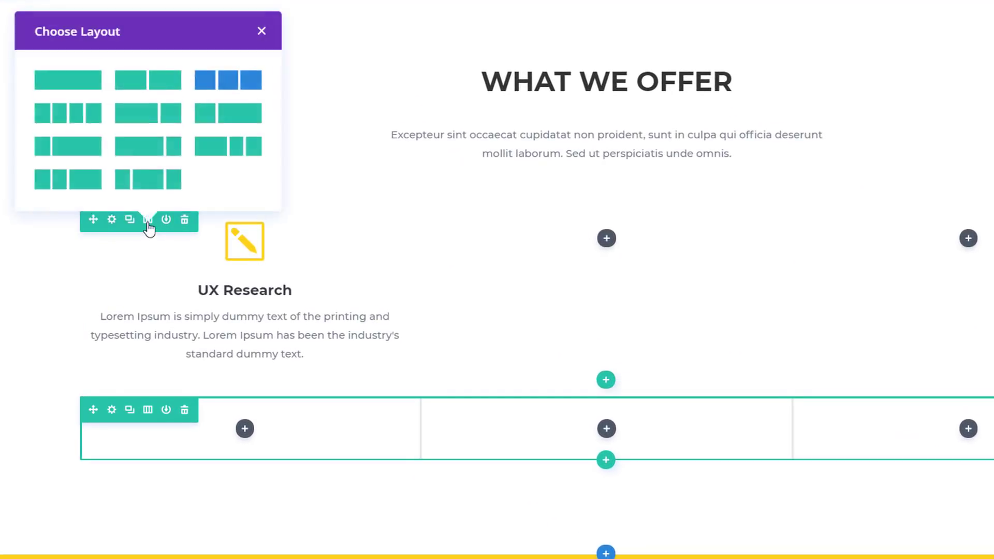
{"action": "left_click", "coordinate": [148, 410]}
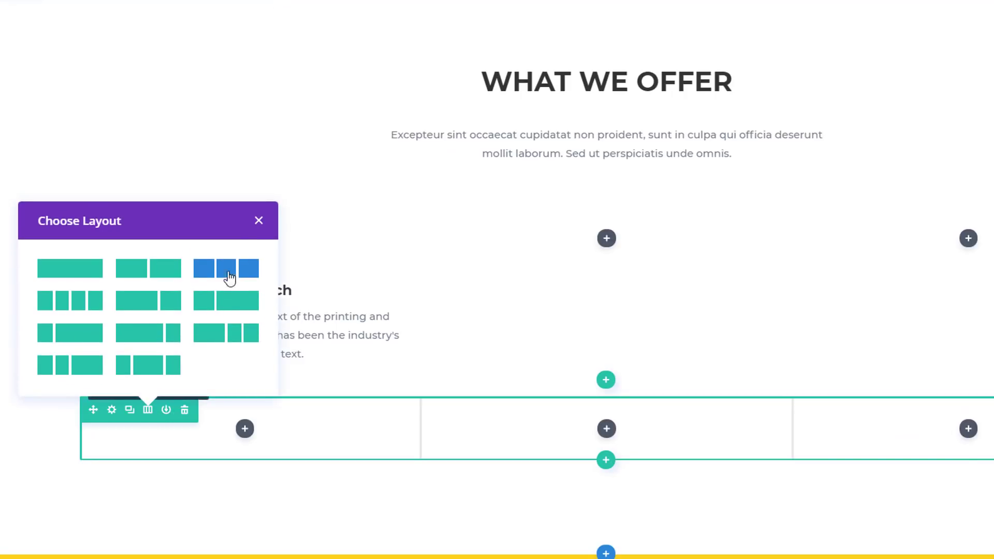
{"action": "left_click", "coordinate": [259, 220]}
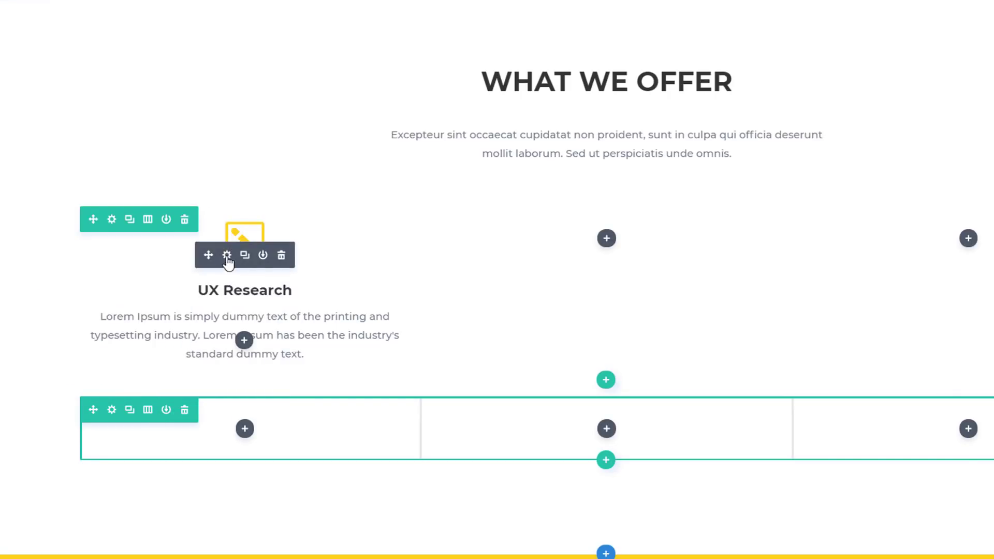
- Set the custom padding of the UX Research blurb to 40px on the top, right, bottom and left
{"action": "left_click", "coordinate": [226, 256]}
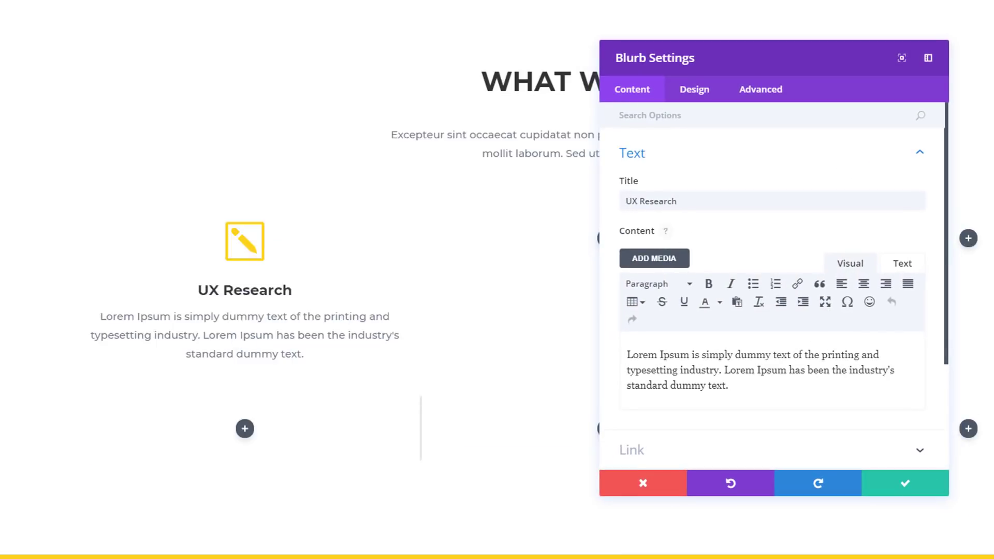
{"action": "left_click", "coordinate": [682, 91]}
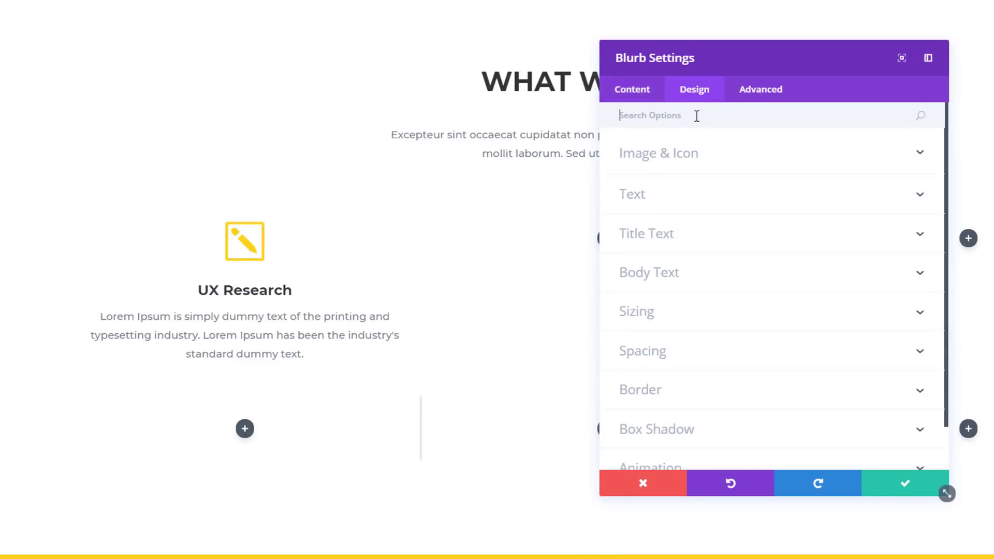
{"action": "left_click", "coordinate": [722, 356]}
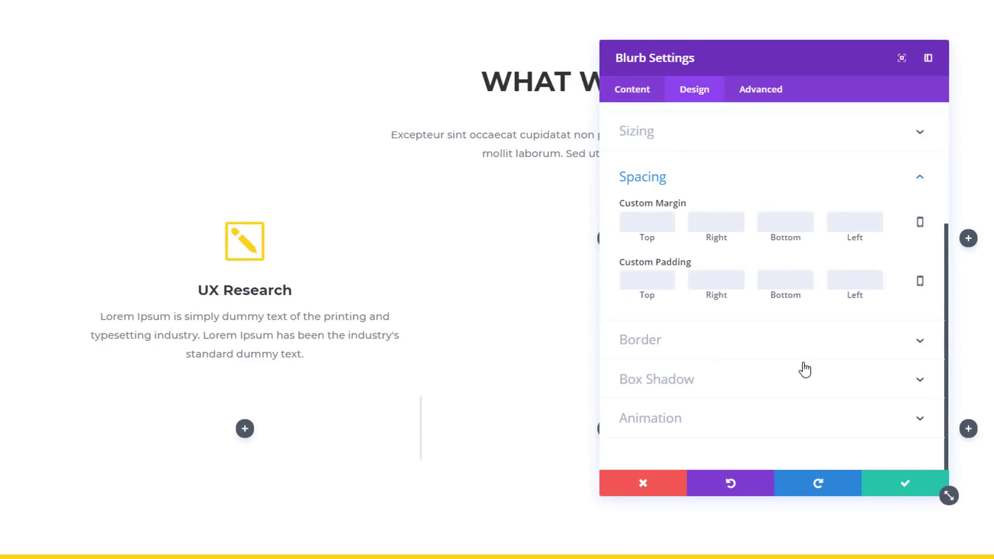
{"action": "left_click", "coordinate": [650, 278]}
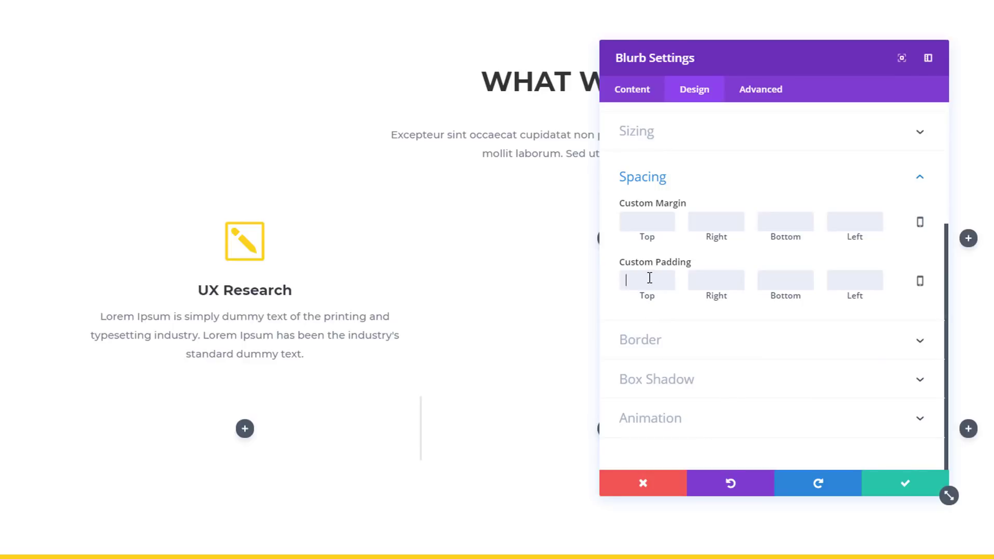
{"action": "type", "text": "40px"}
{"action": "key", "text": "ctrl+a"}
{"action": "key", "text": "ctrl+c"}
{"action": "left_click", "coordinate": [708, 285]}
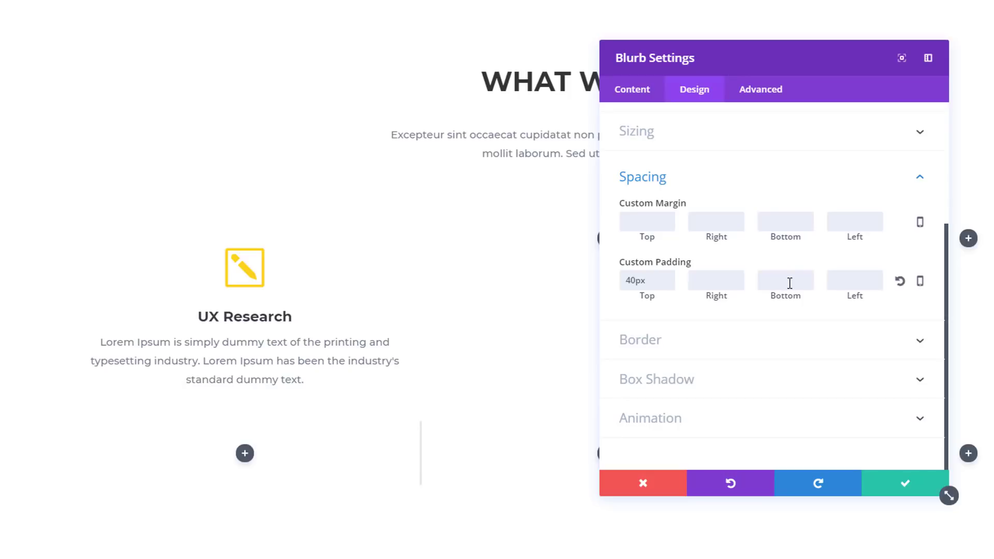
{"action": "key", "text": "ctrl+v"}
{"action": "key", "text": "ctrl+v"}
{"action": "left_click", "coordinate": [863, 282]}
{"action": "key", "text": "ctrl+v"}
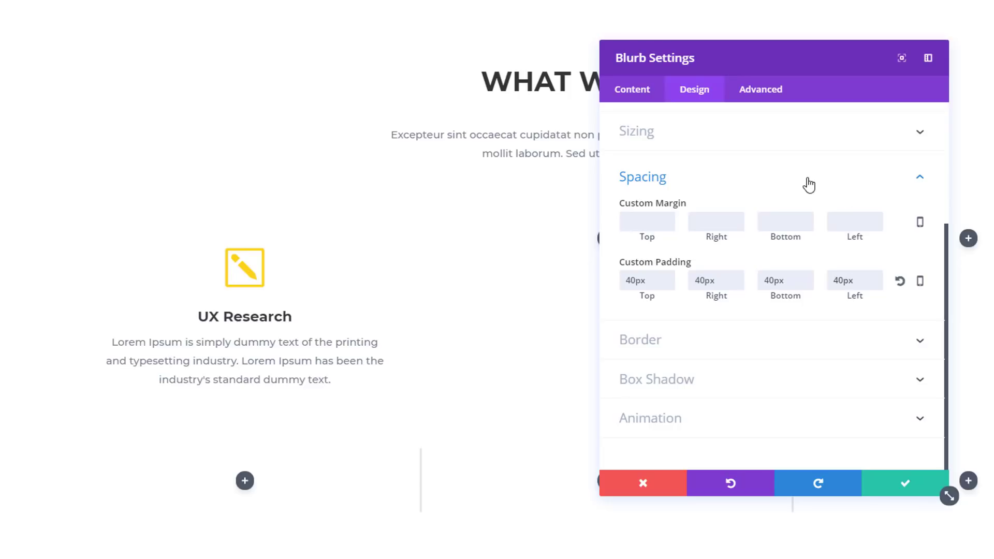
- Give the UX Research blurb a 6px top border in light gray #dddddd
{"action": "left_click", "coordinate": [704, 341]}
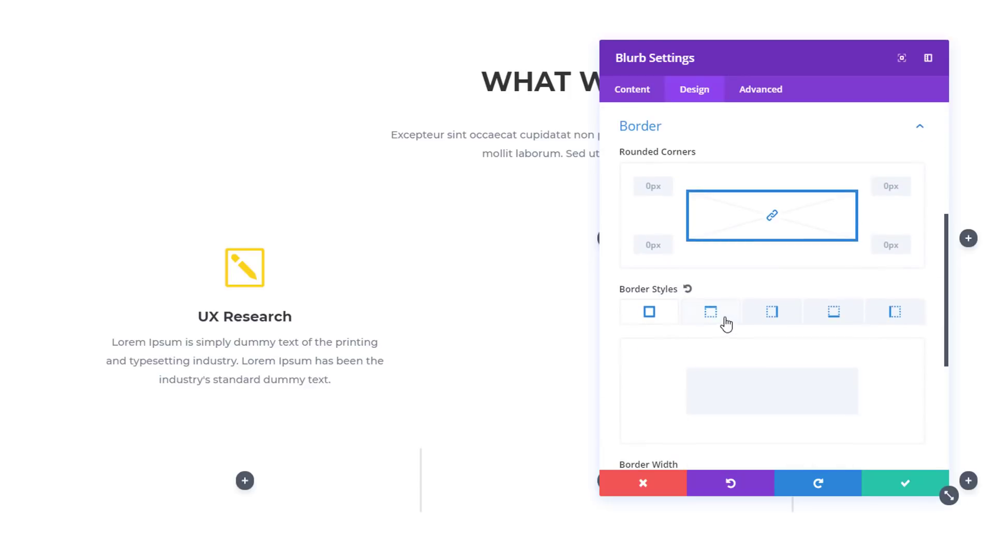
{"action": "left_click", "coordinate": [725, 323]}
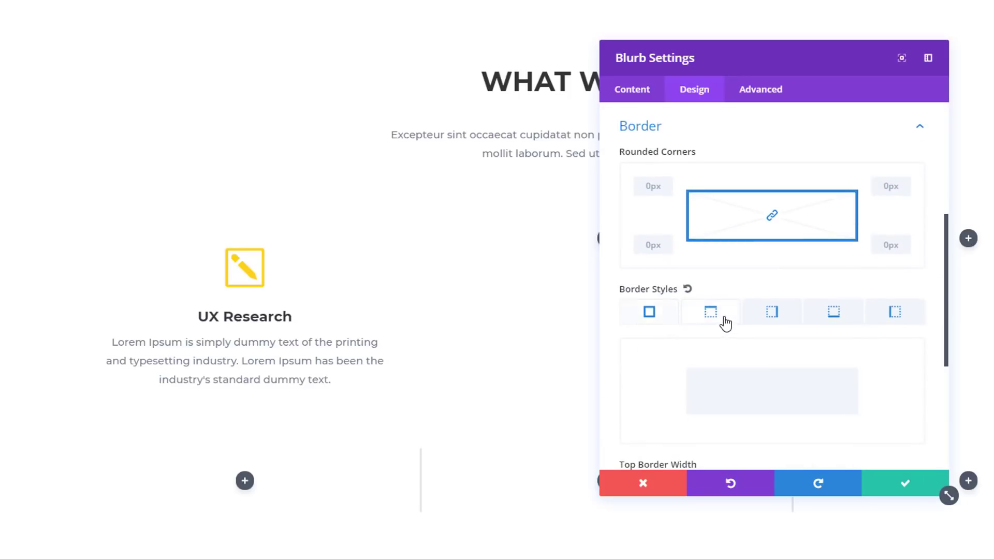
{"action": "scroll", "coordinate": [722, 322], "scroll_direction": "down", "scroll_amount": 3}
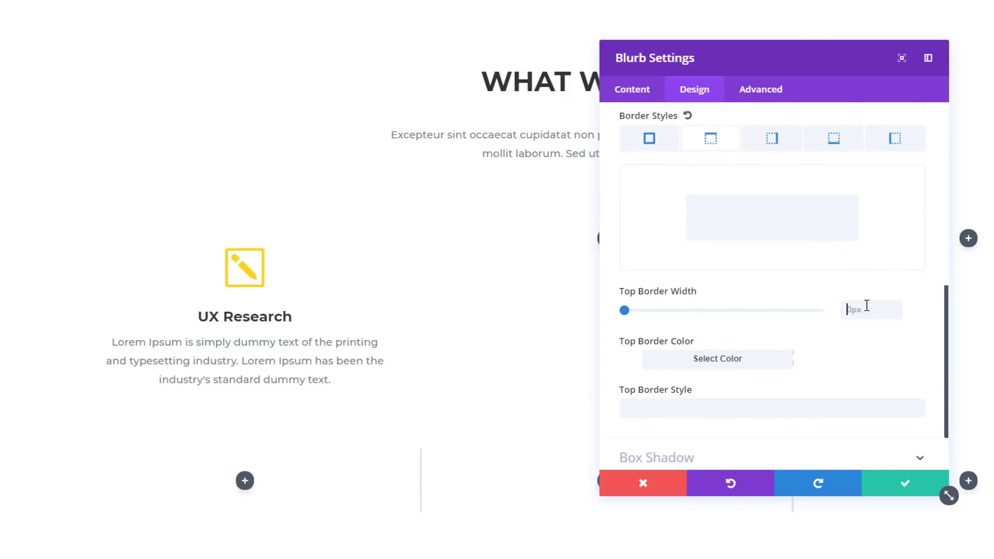
{"action": "type", "text": "6"}
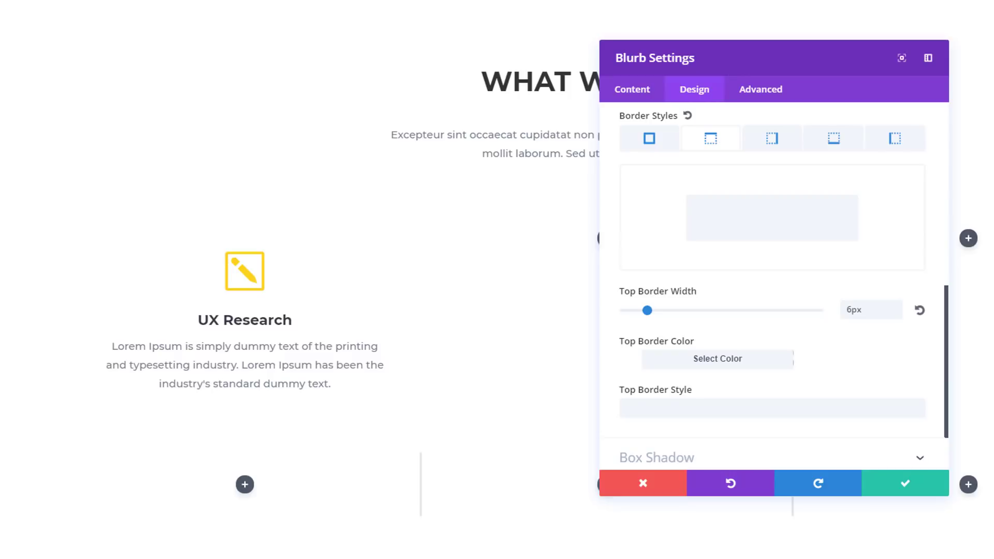
{"action": "left_click", "coordinate": [694, 365]}
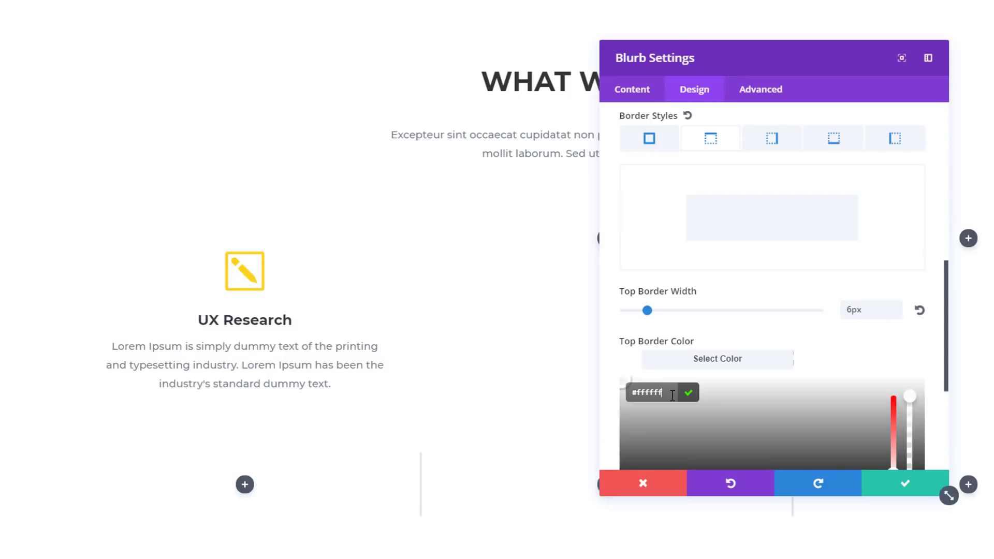
{"action": "double_click", "coordinate": [672, 395]}
{"action": "type", "text": "dddddd"}
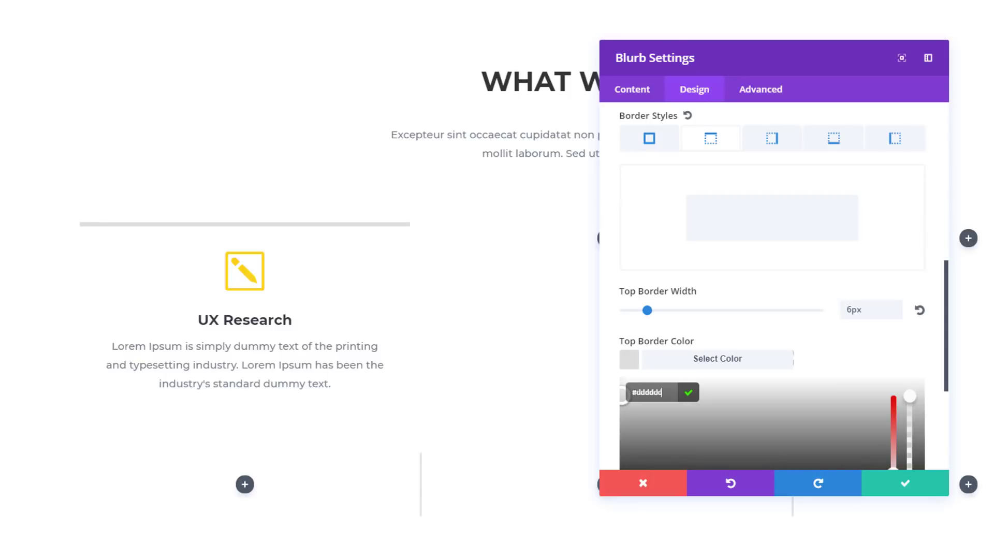
- Give the UX Research blurb a 4px bottom border in yellow #fcd21d
{"action": "left_click", "coordinate": [833, 145]}
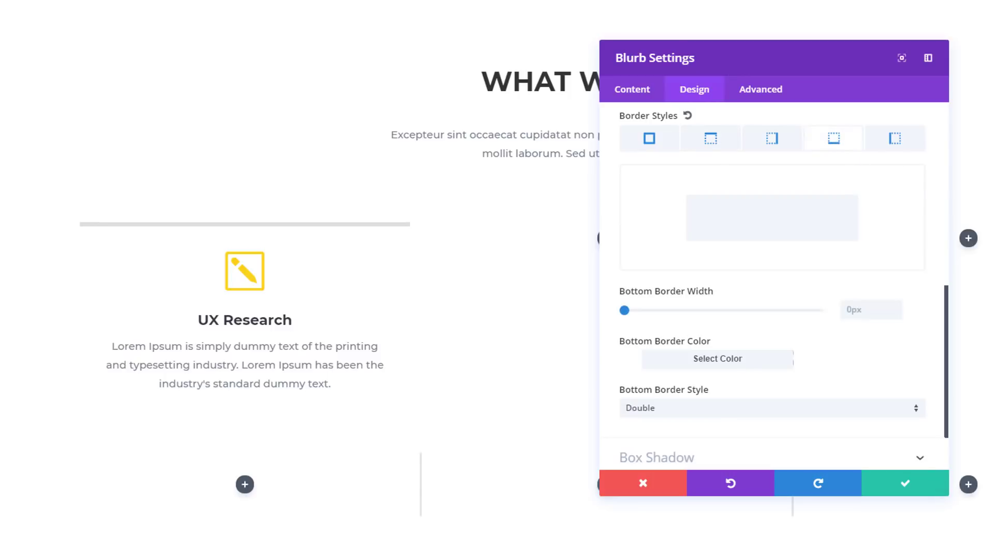
{"action": "left_click", "coordinate": [889, 304]}
{"action": "type", "text": "4"}
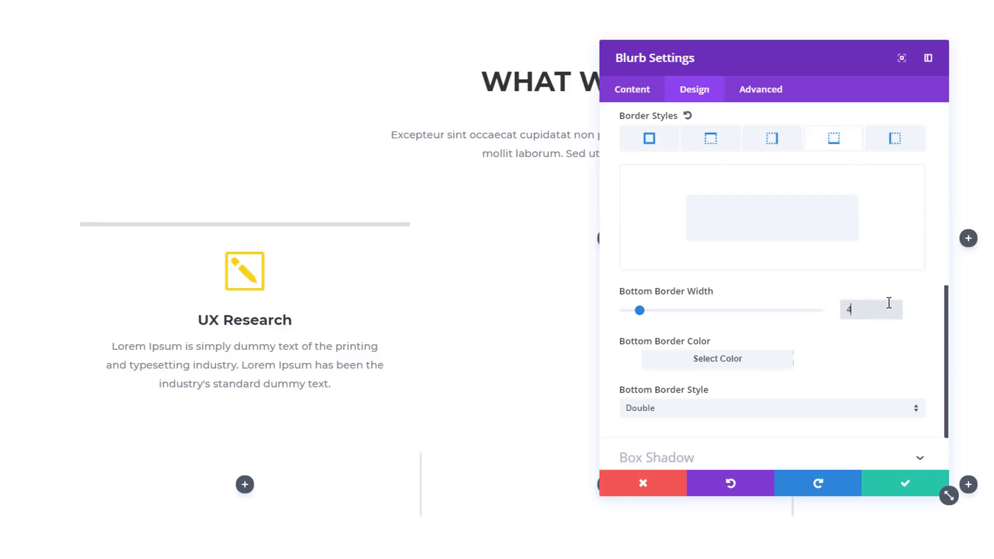
{"action": "left_click", "coordinate": [908, 347]}
{"action": "left_click", "coordinate": [746, 363]}
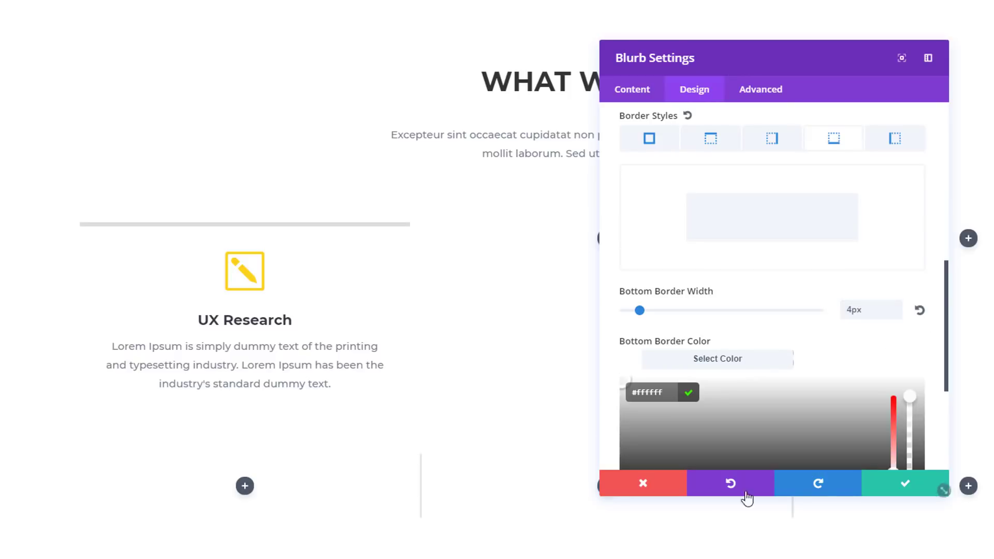
{"action": "key", "text": "ctrl+a"}
{"action": "type", "text": "#fcd21d"}
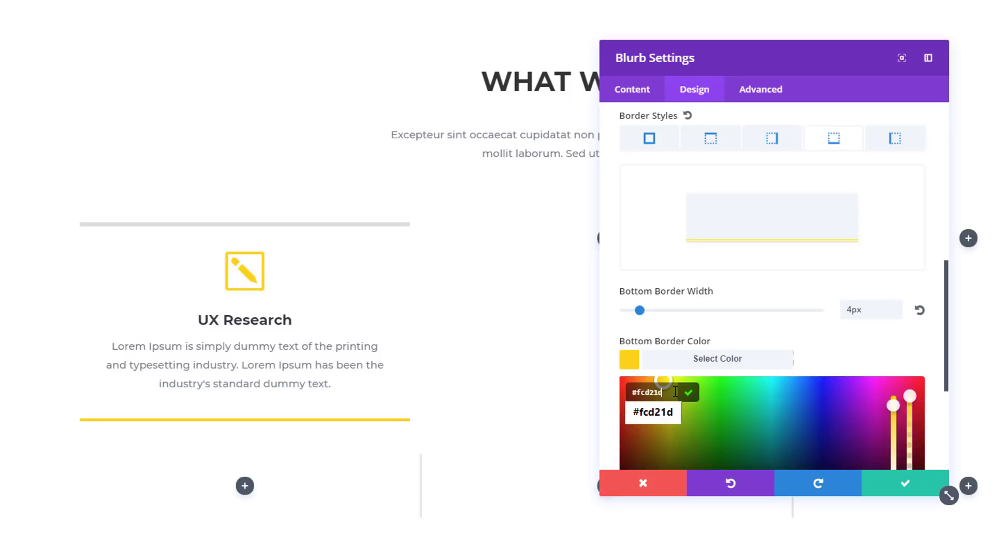
{"action": "left_click", "coordinate": [843, 347]}
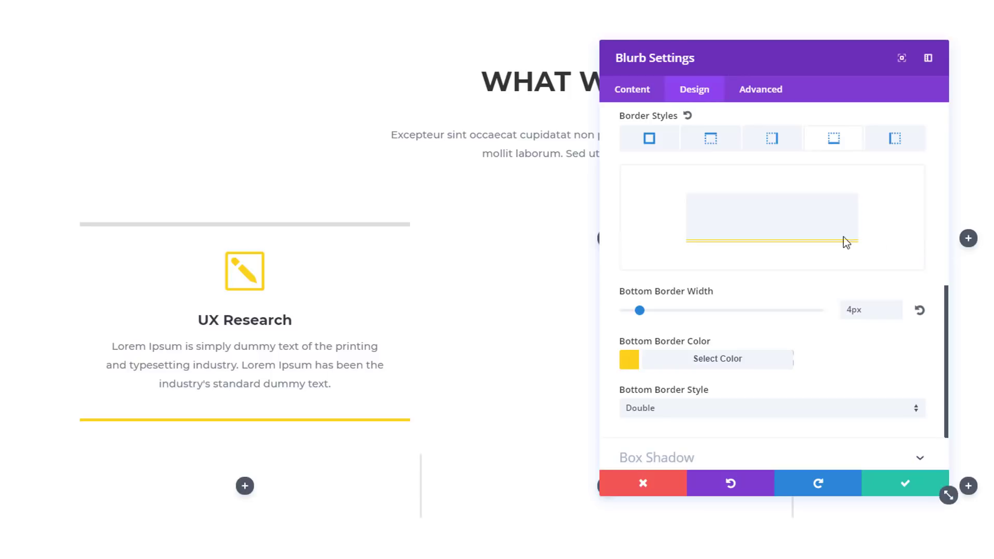
- Give the UX Research blurb a 2px right border in light gray #dddddd
{"action": "left_click", "coordinate": [753, 148]}
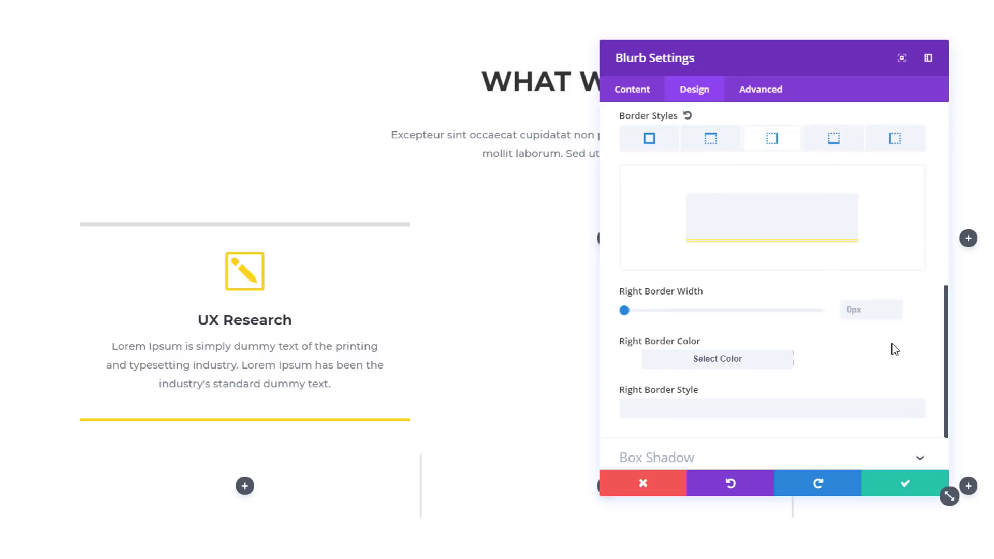
{"action": "left_click", "coordinate": [872, 316]}
{"action": "type", "text": "2"}
{"action": "key", "text": "Return"}
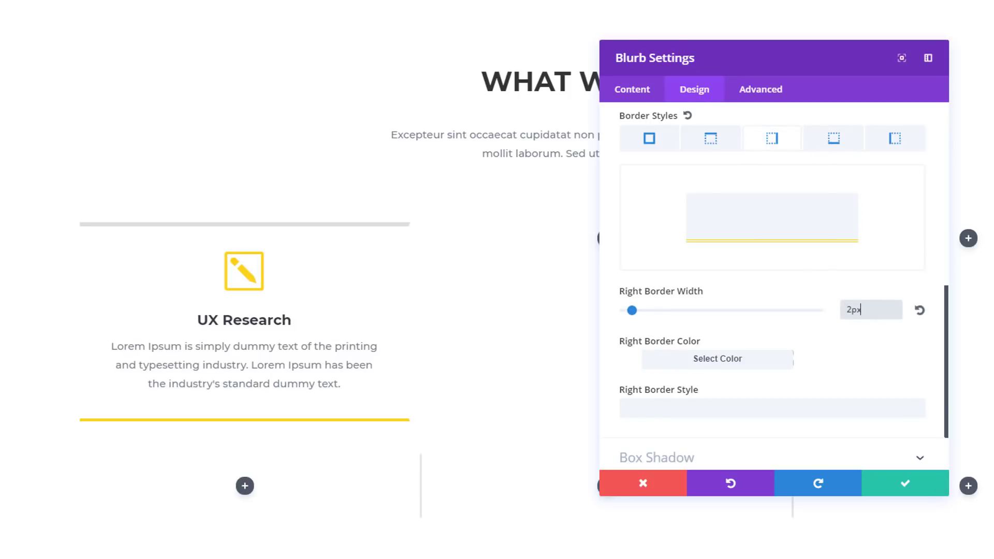
{"action": "left_click", "coordinate": [725, 363]}
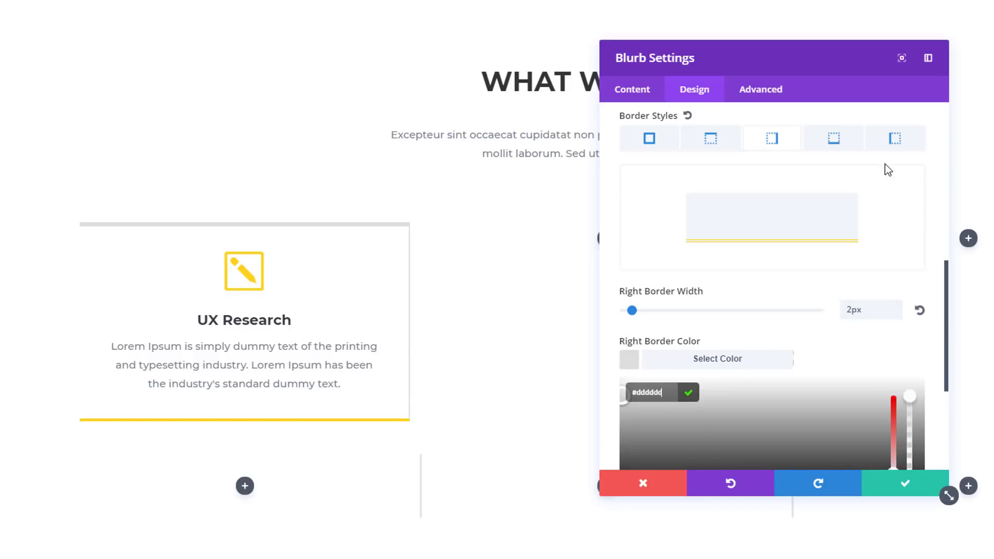
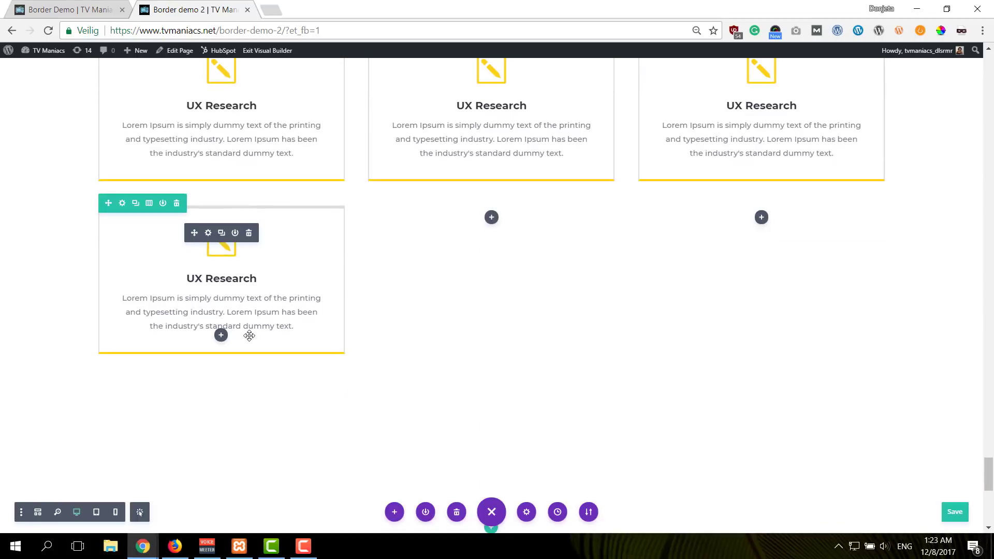
- Place copies of the UX Research blurb in the second and third columns of the lower row
{"action": "left_click_drag", "start_coordinate": [189, 392], "coordinate": [489, 238]}
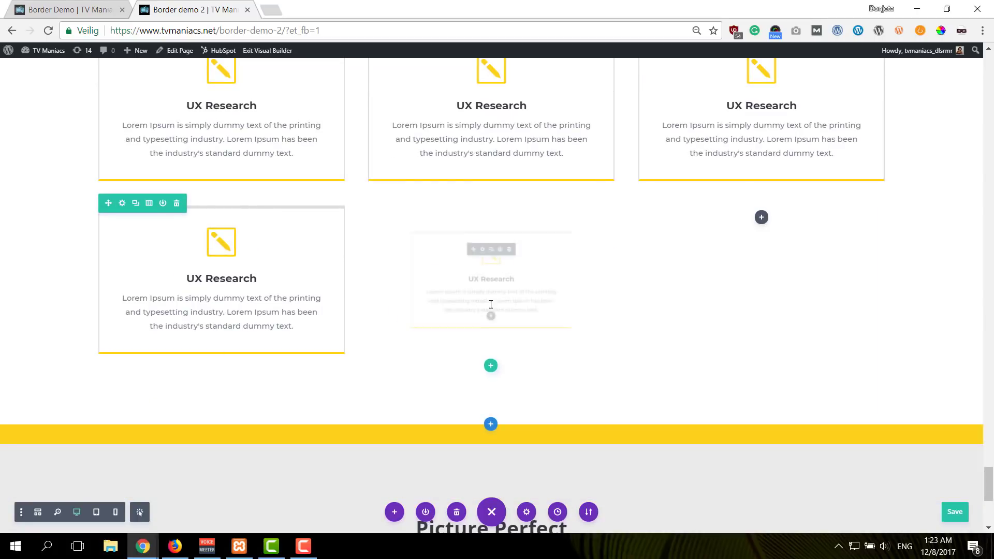
{"action": "left_click_drag", "start_coordinate": [447, 382], "coordinate": [422, 397]}
{"action": "left_click_drag", "start_coordinate": [613, 362], "coordinate": [755, 269]}
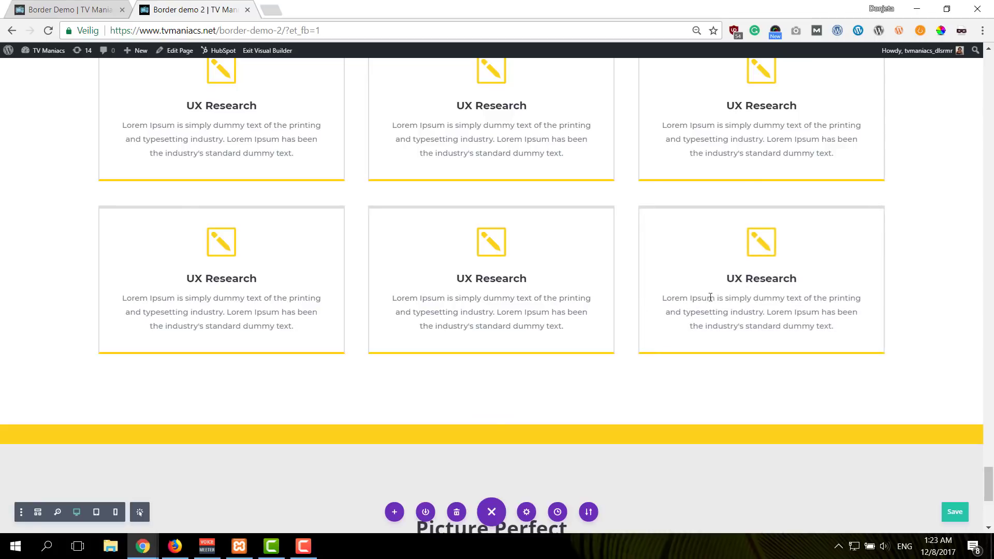
- Round the top-left and bottom-right corners of the first blurb in the upper row to 60px and save its settings
{"action": "scroll", "coordinate": [710, 297], "scroll_direction": "up", "scroll_amount": 3}
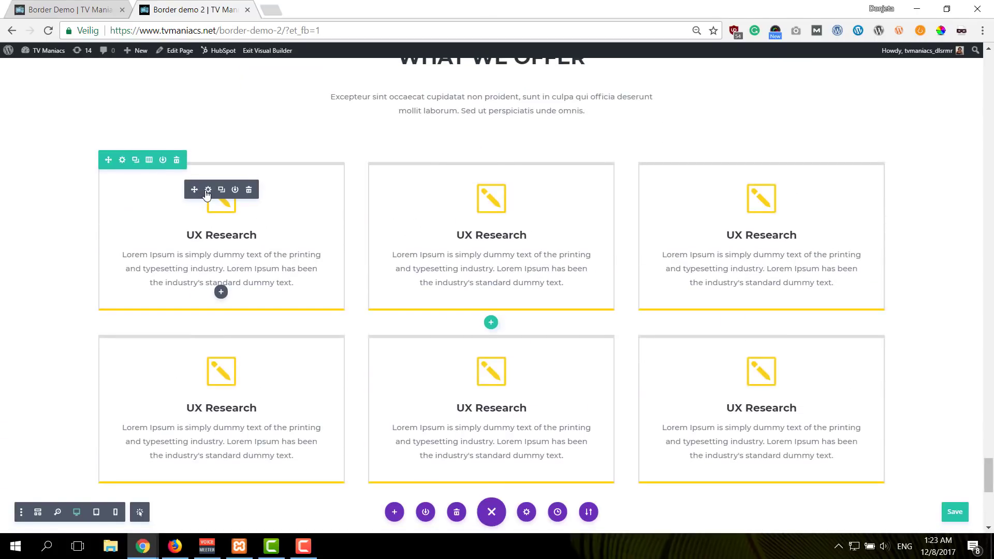
{"action": "left_click", "coordinate": [208, 190]}
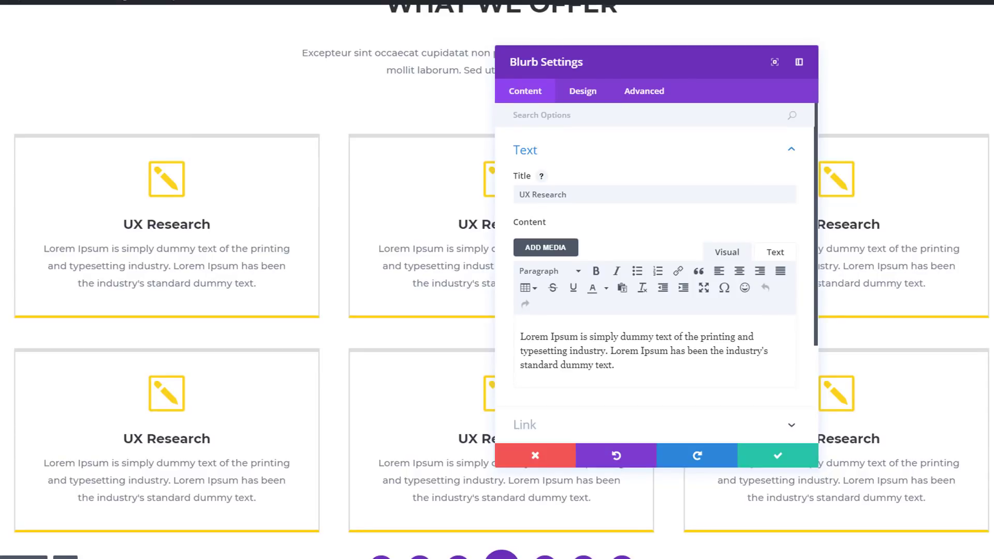
{"action": "left_click", "coordinate": [596, 93]}
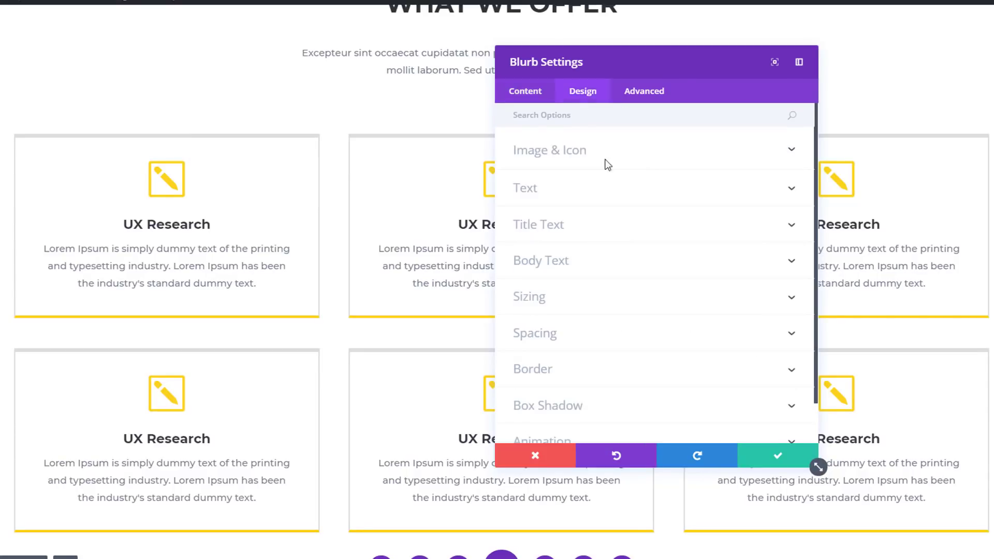
{"action": "left_click", "coordinate": [601, 374]}
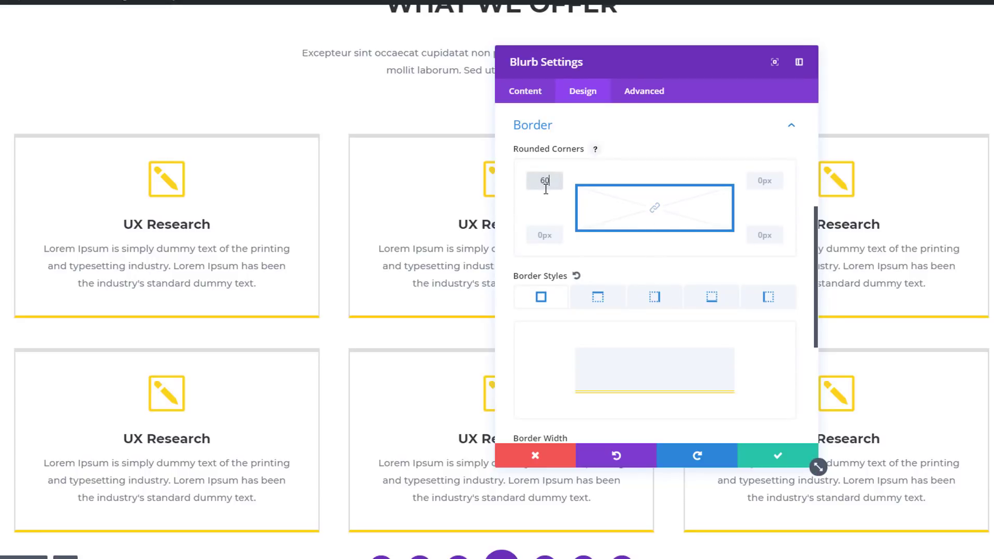
{"action": "type", "text": "60"}
{"action": "left_click", "coordinate": [541, 235]}
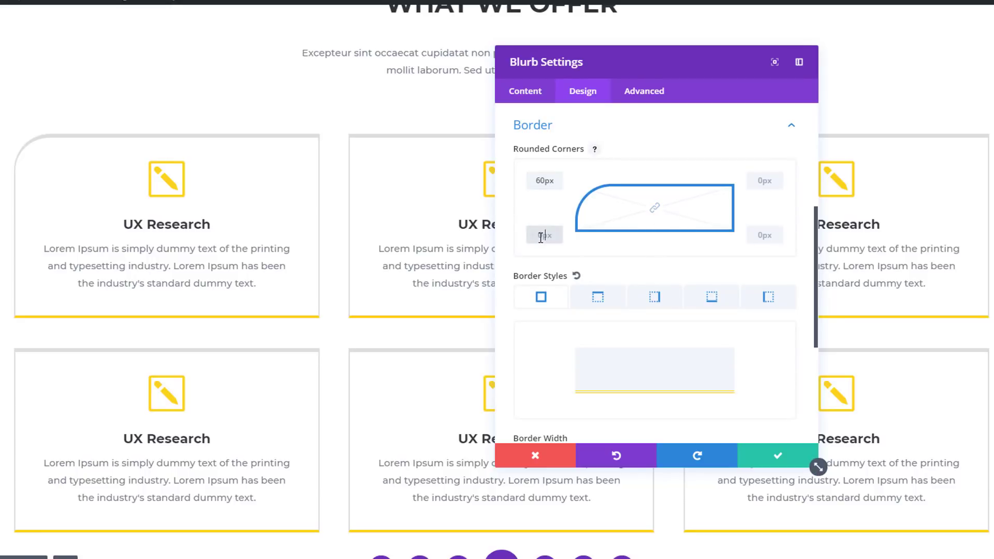
{"action": "left_click", "coordinate": [762, 236]}
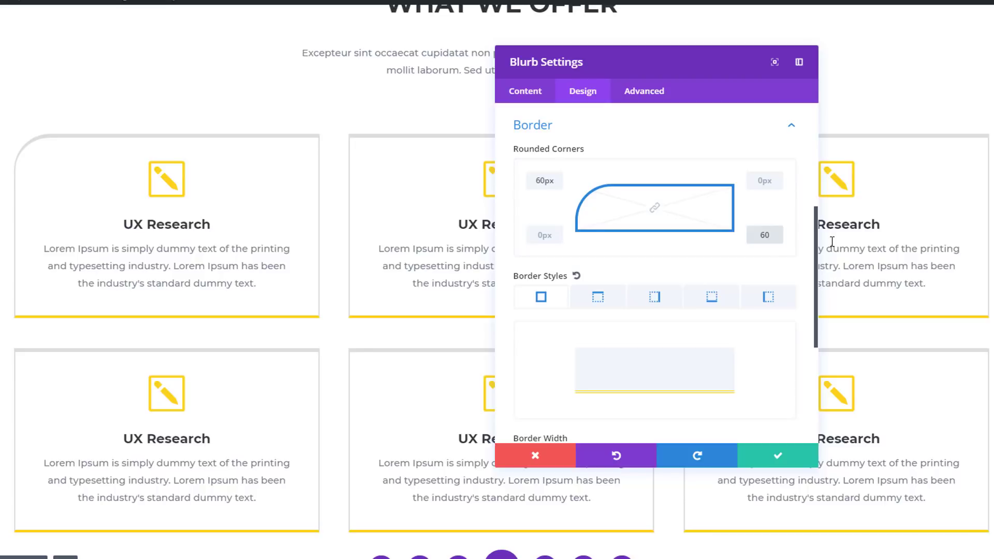
{"action": "left_click", "coordinate": [784, 455]}
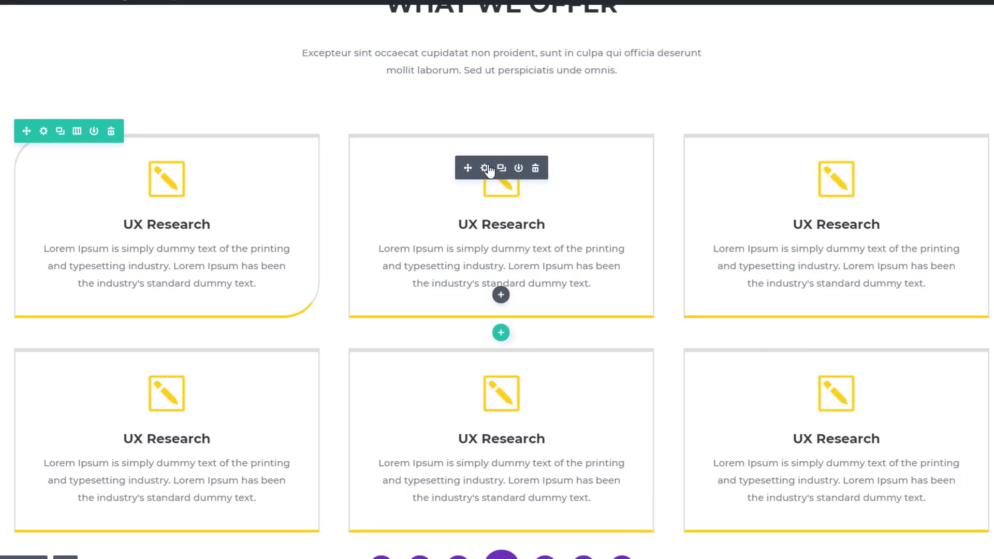
- Round the bottom-left and bottom-right corners of the middle blurb in the upper row to 60px and save its settings
{"action": "left_click", "coordinate": [489, 171]}
{"action": "left_click_drag", "start_coordinate": [616, 63], "coordinate": [794, 77]}
{"action": "left_click", "coordinate": [753, 111]}
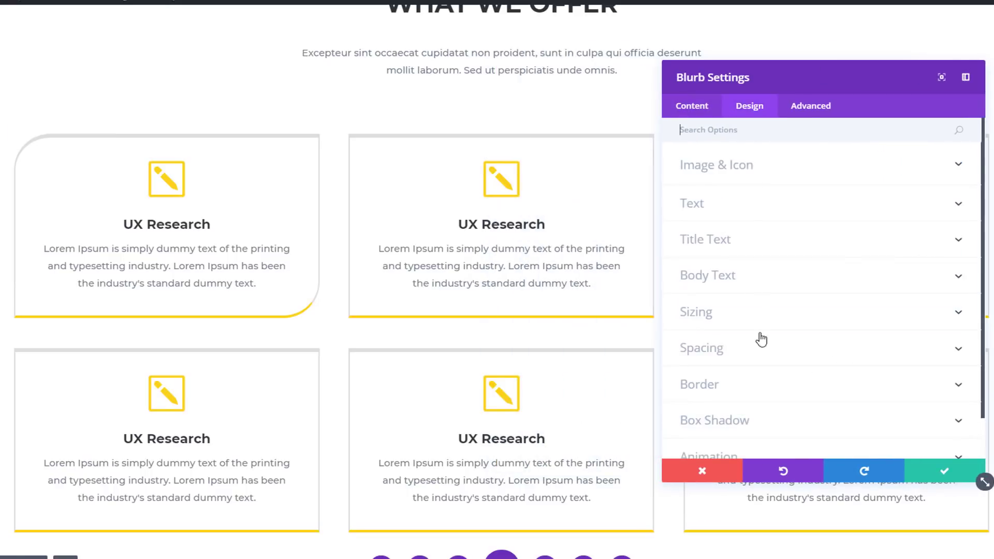
{"action": "left_click", "coordinate": [764, 390]}
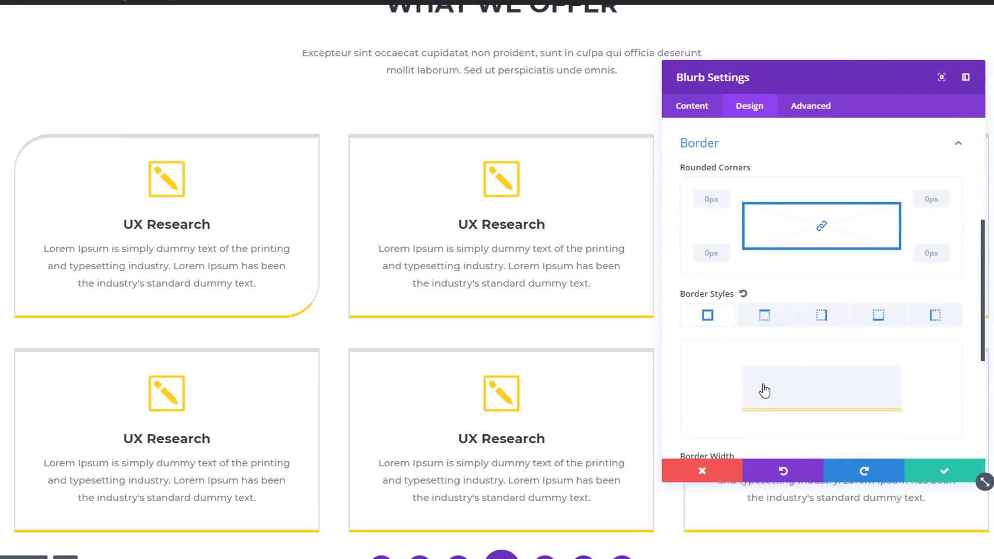
{"action": "left_click", "coordinate": [702, 253]}
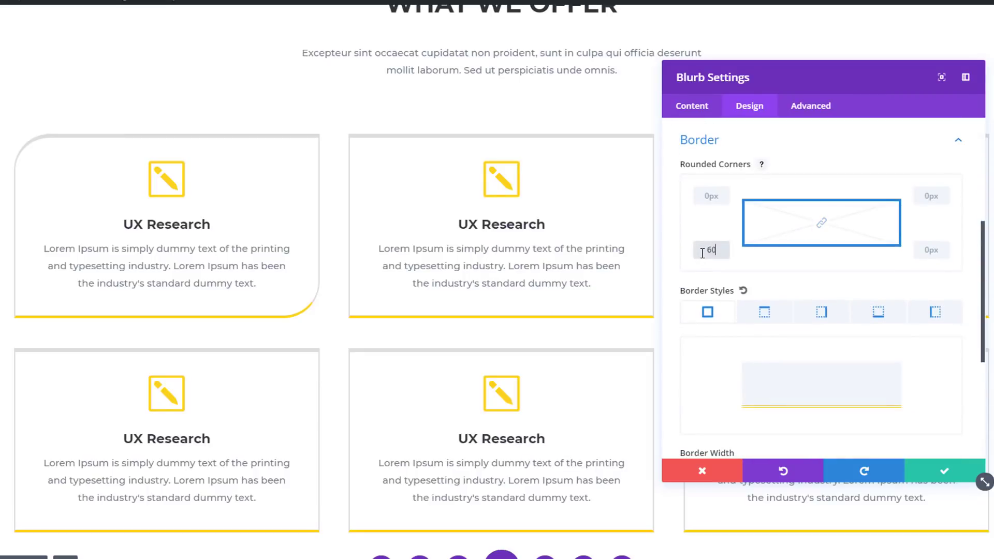
{"action": "left_click", "coordinate": [930, 252]}
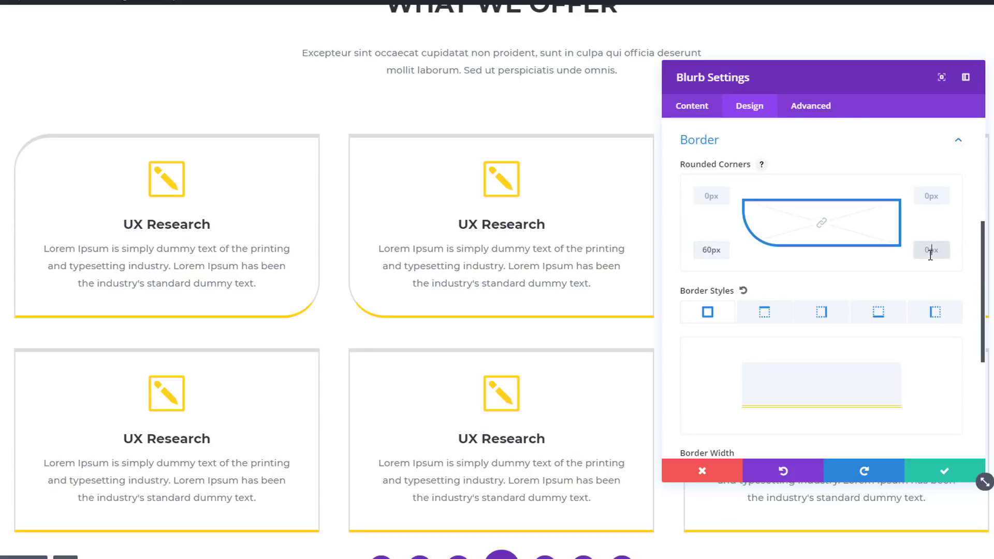
{"action": "type", "text": "60px"}
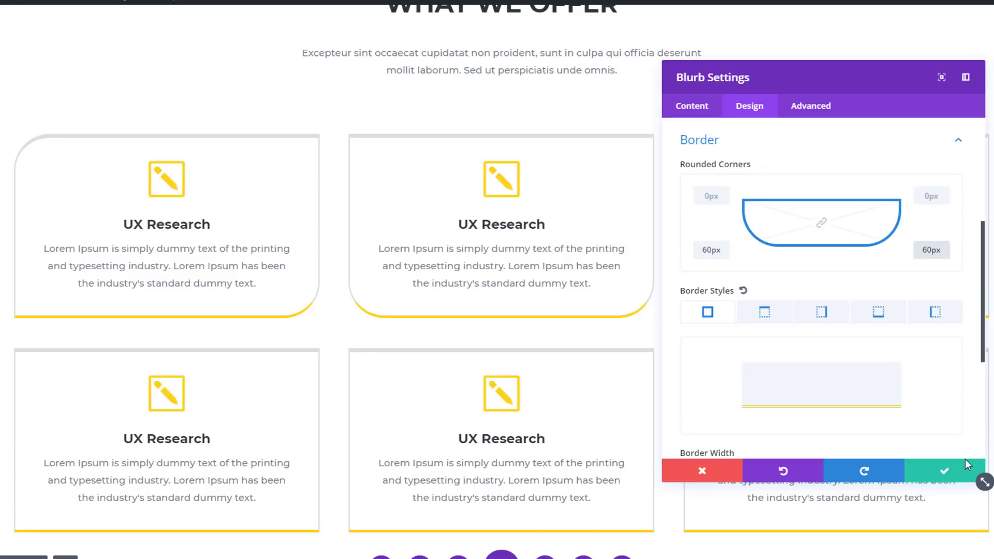
{"action": "left_click", "coordinate": [956, 472]}
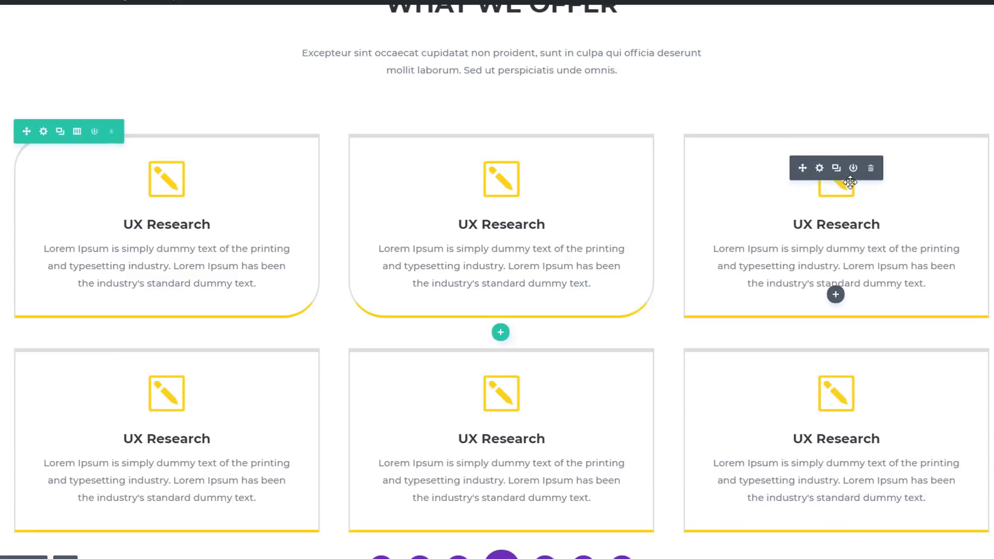
- Round the bottom-left and top-right corners of the third blurb in the upper row to 60px and save its settings
{"action": "left_click", "coordinate": [820, 169]}
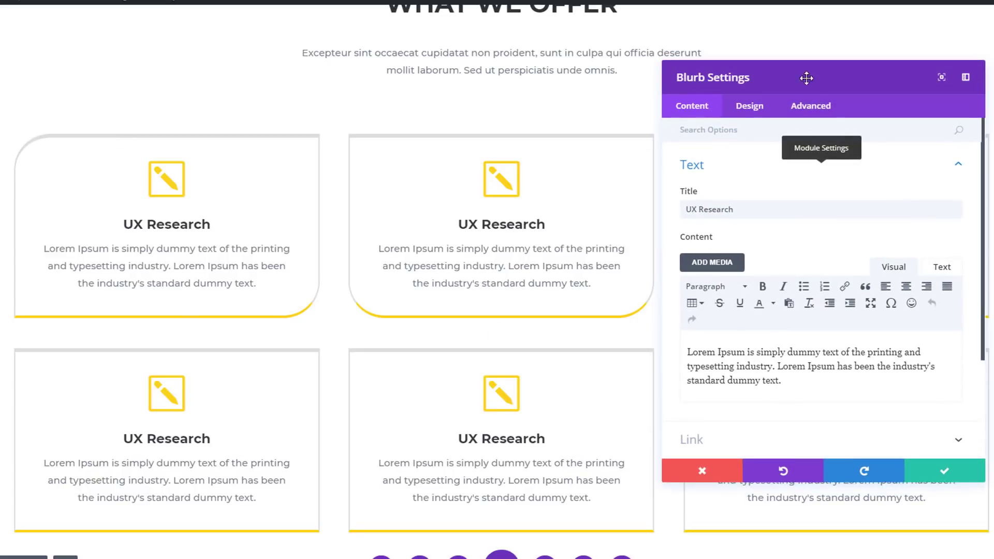
{"action": "left_click_drag", "start_coordinate": [746, 80], "coordinate": [472, 78]}
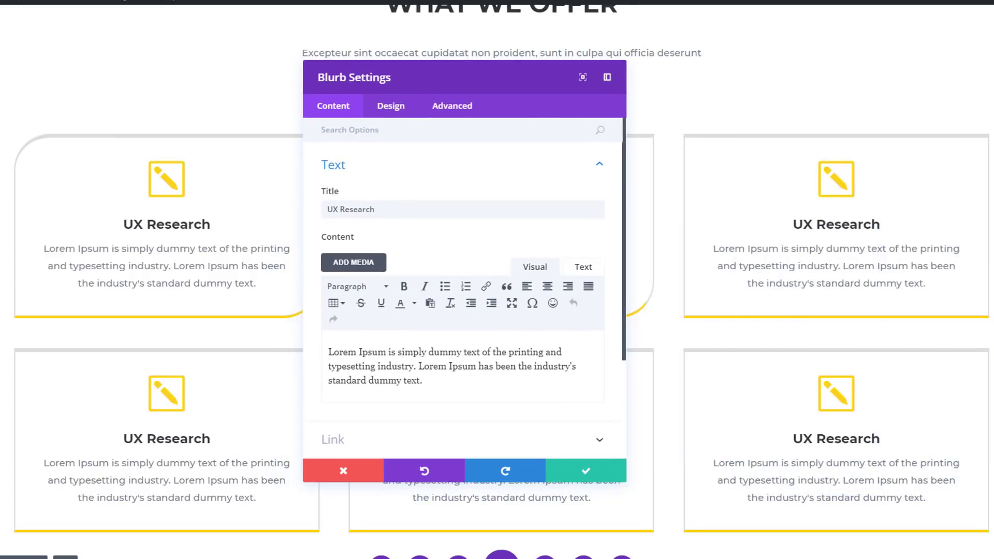
{"action": "left_click", "coordinate": [399, 107]}
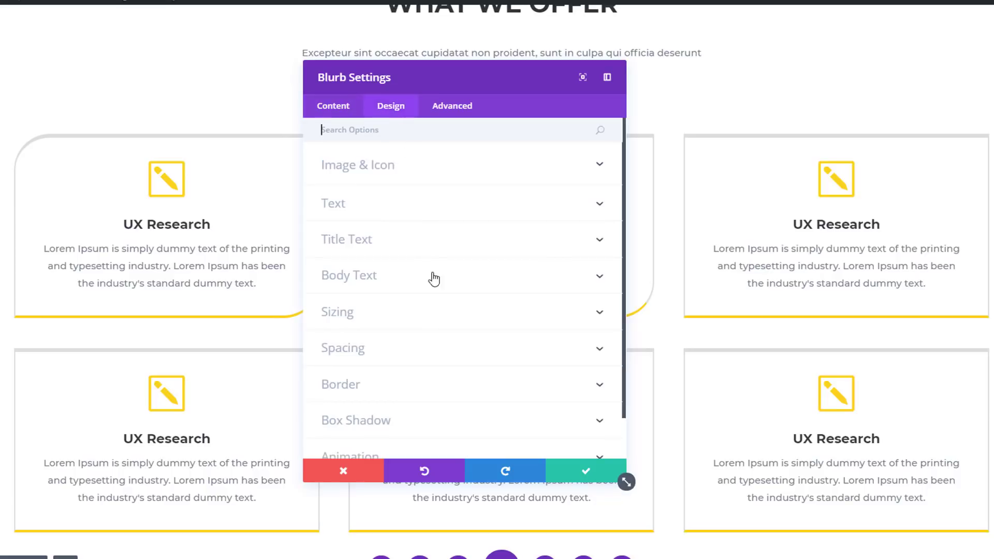
{"action": "left_click", "coordinate": [417, 384]}
{"action": "scroll", "coordinate": [446, 336], "scroll_direction": "down", "scroll_amount": 2}
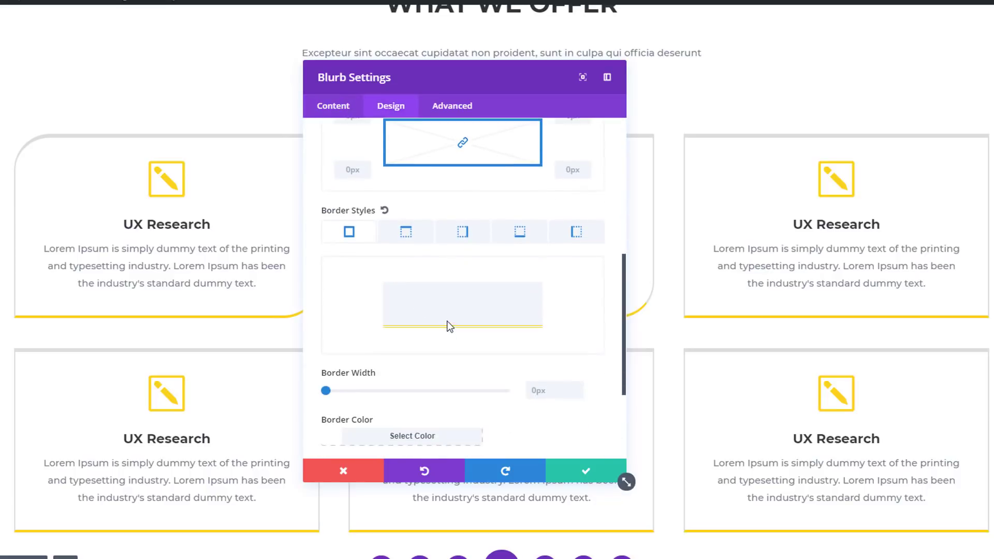
{"action": "scroll", "coordinate": [454, 171], "scroll_direction": "up", "scroll_amount": 2}
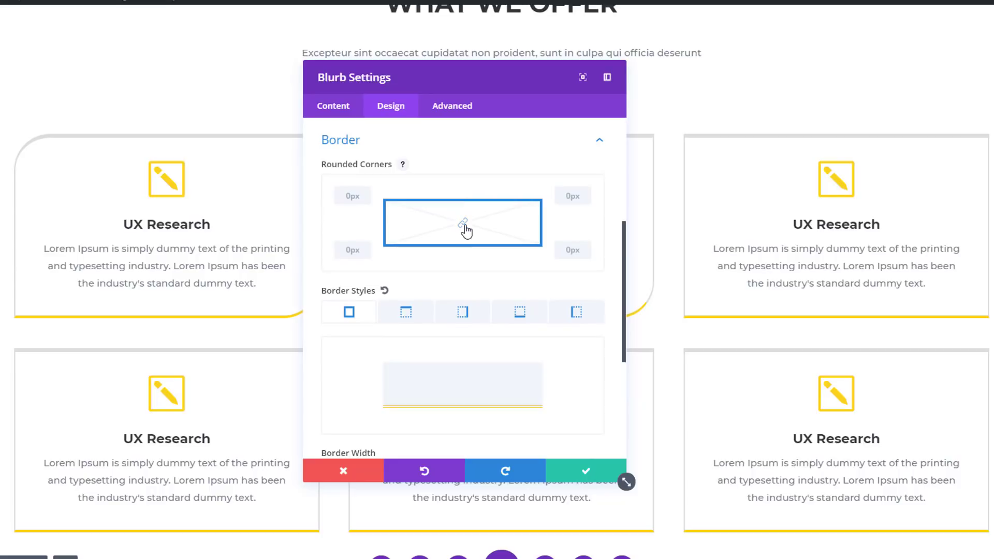
{"action": "left_click", "coordinate": [349, 197]}
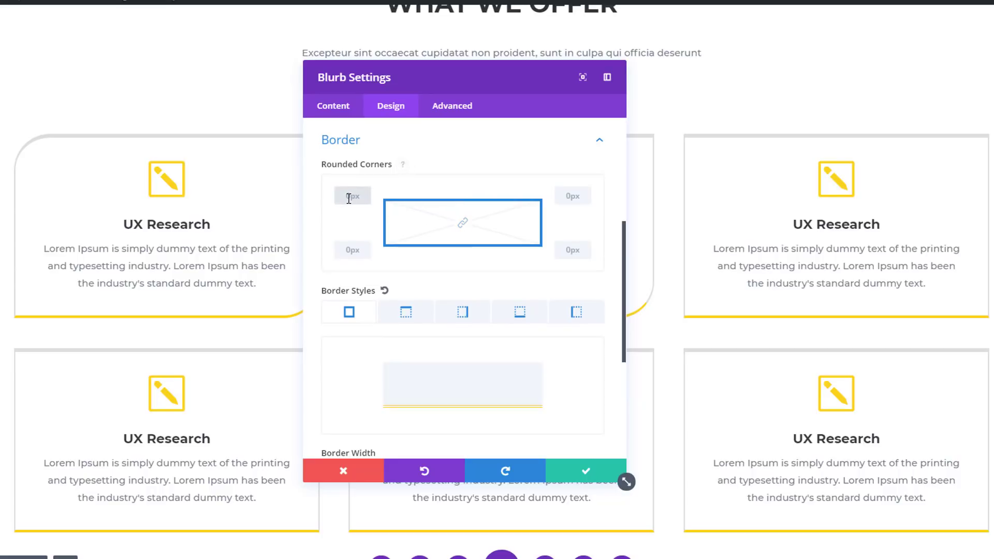
{"action": "left_click", "coordinate": [361, 251]}
{"action": "type", "text": "60px"}
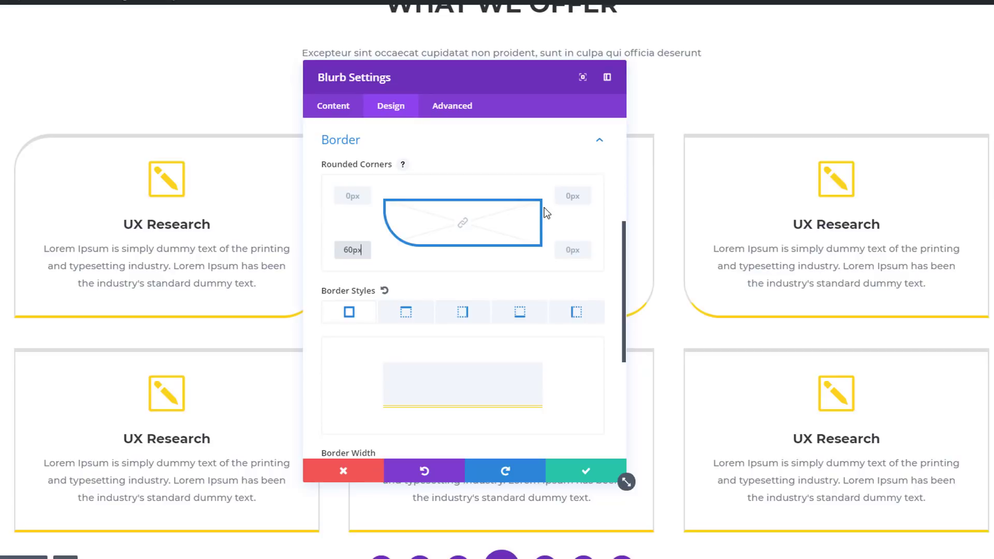
{"action": "left_click", "coordinate": [572, 195]}
{"action": "type", "text": "60"}
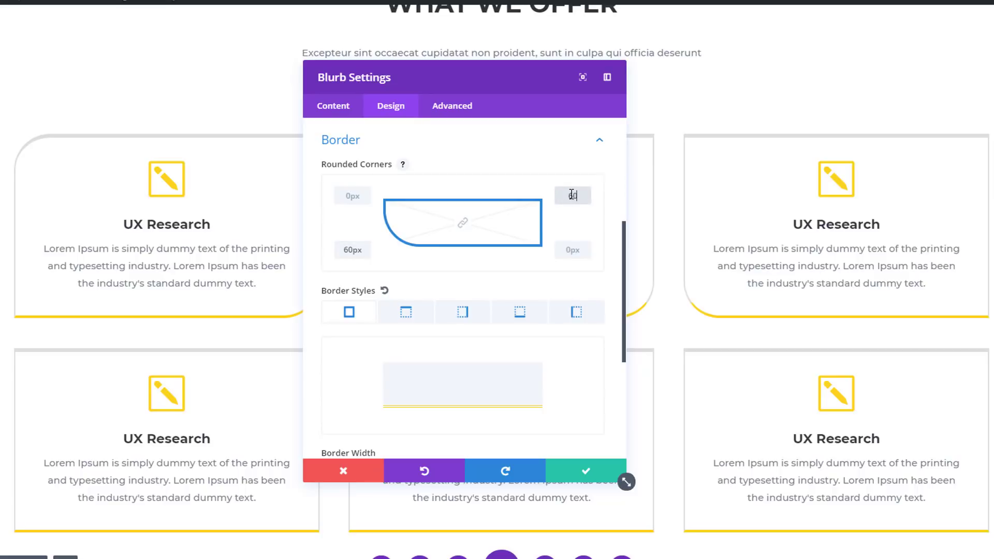
{"action": "type", "text": "px"}
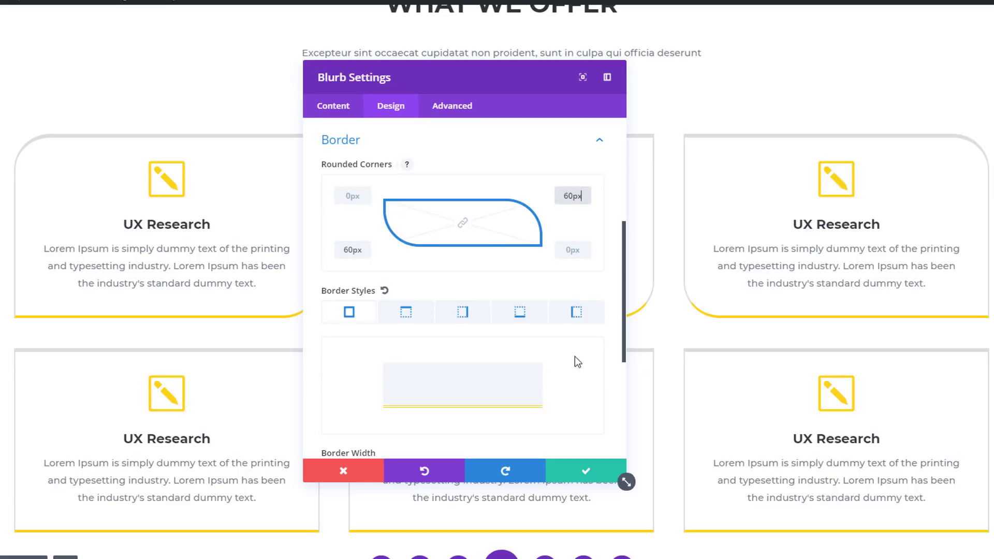
{"action": "left_click", "coordinate": [574, 470]}
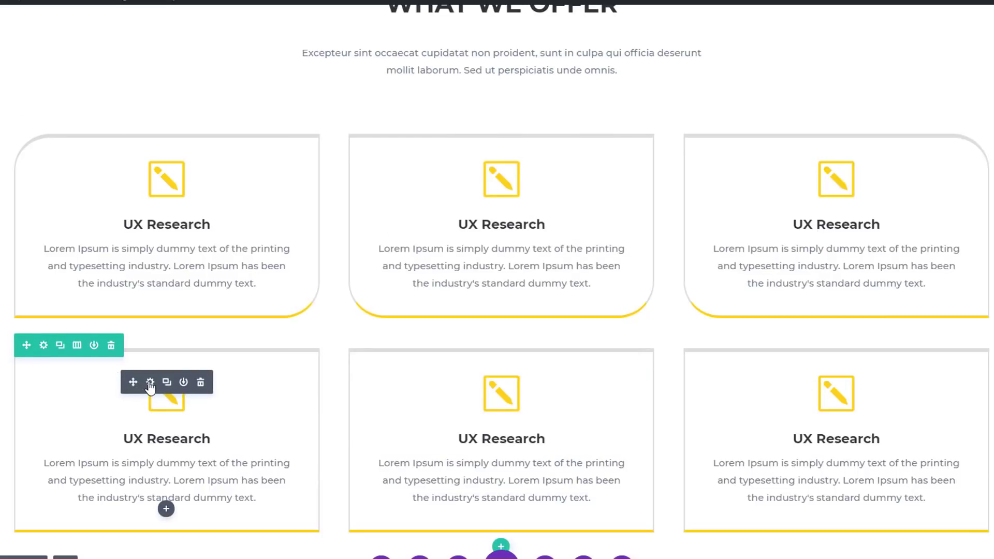
- Round the bottom-left and top-right corners of the first blurb in the lower row to 60px and save its settings
{"action": "left_click", "coordinate": [150, 383]}
{"action": "left_click", "coordinate": [381, 105]}
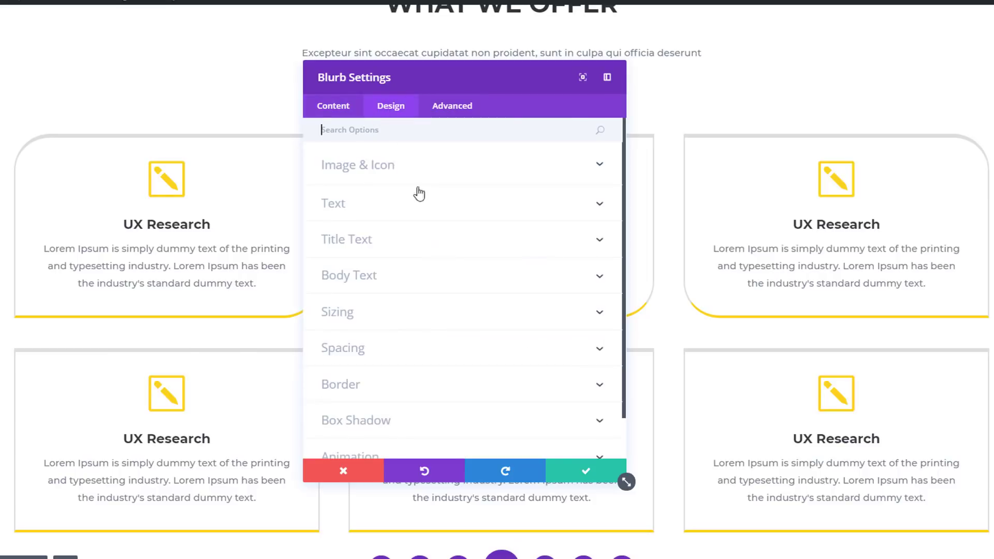
{"action": "left_click", "coordinate": [442, 383]}
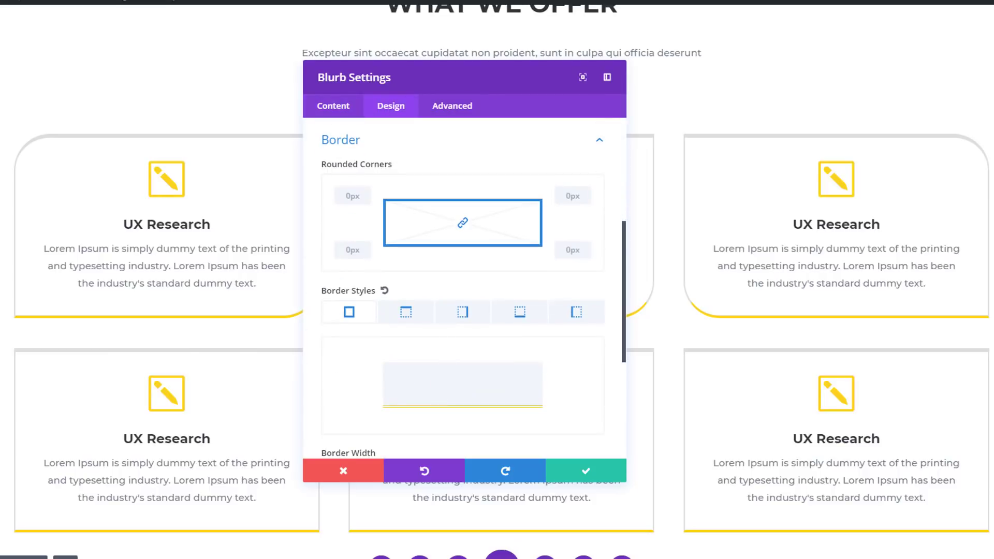
{"action": "scroll", "coordinate": [423, 300], "scroll_direction": "down", "scroll_amount": 2}
{"action": "scroll", "coordinate": [440, 272], "scroll_direction": "up", "scroll_amount": 2}
{"action": "left_click", "coordinate": [366, 256]}
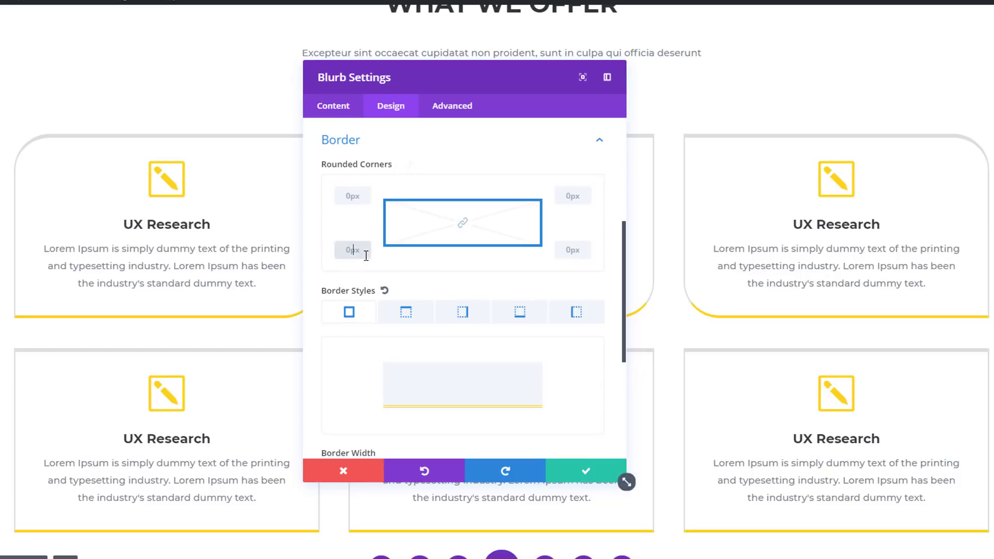
{"action": "type", "text": "60"}
{"action": "left_click", "coordinate": [573, 195]}
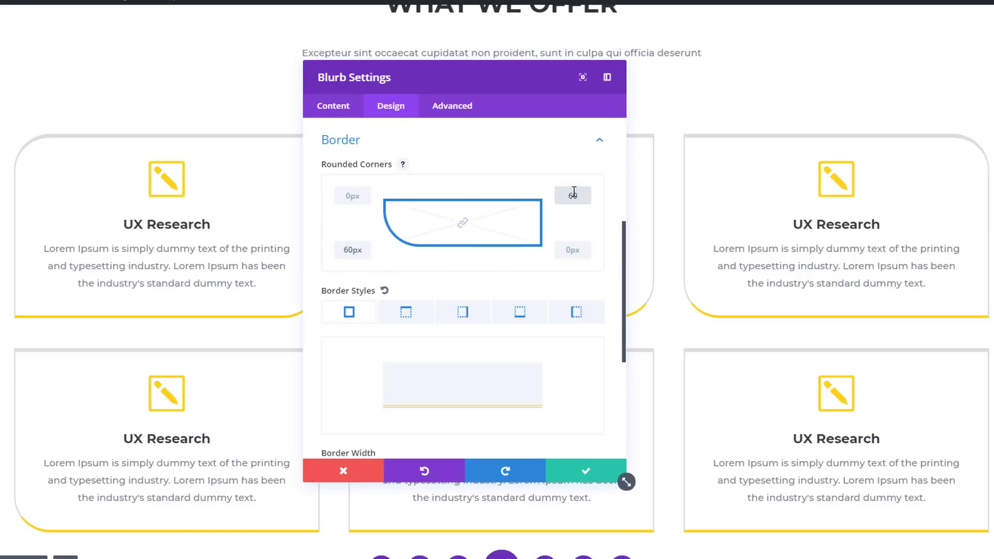
{"action": "type", "text": "60"}
{"action": "left_click", "coordinate": [590, 472]}
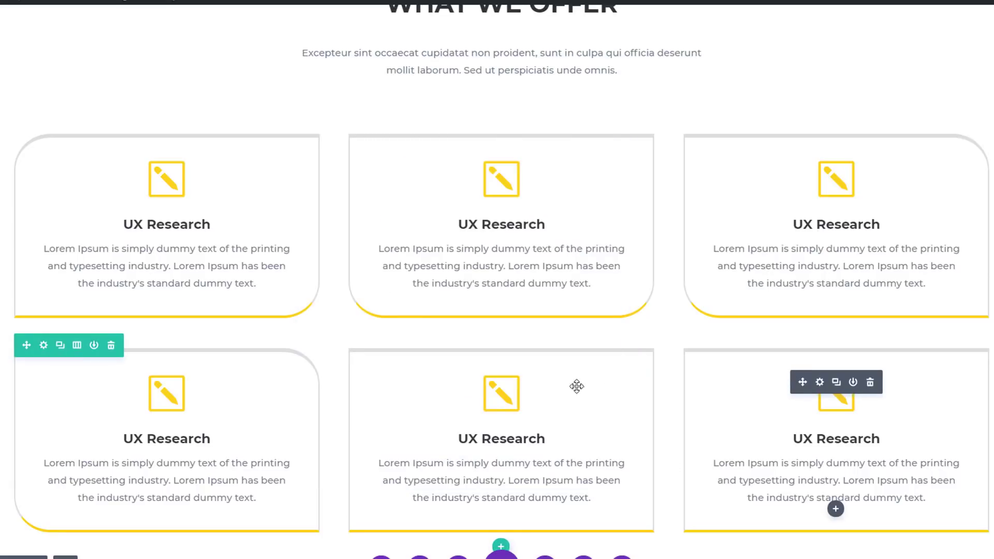
- Round the top-left and top-right corners of the middle blurb in the lower row to 60px and save its settings
{"action": "mouse_move", "coordinate": [515, 392]}
{"action": "left_click", "coordinate": [487, 386]}
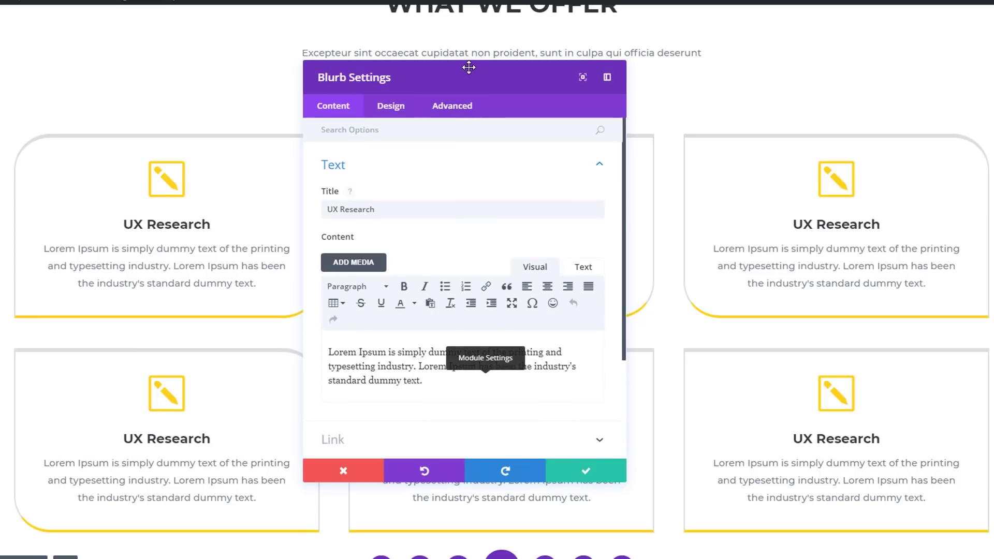
{"action": "left_click_drag", "start_coordinate": [468, 69], "coordinate": [829, 86]}
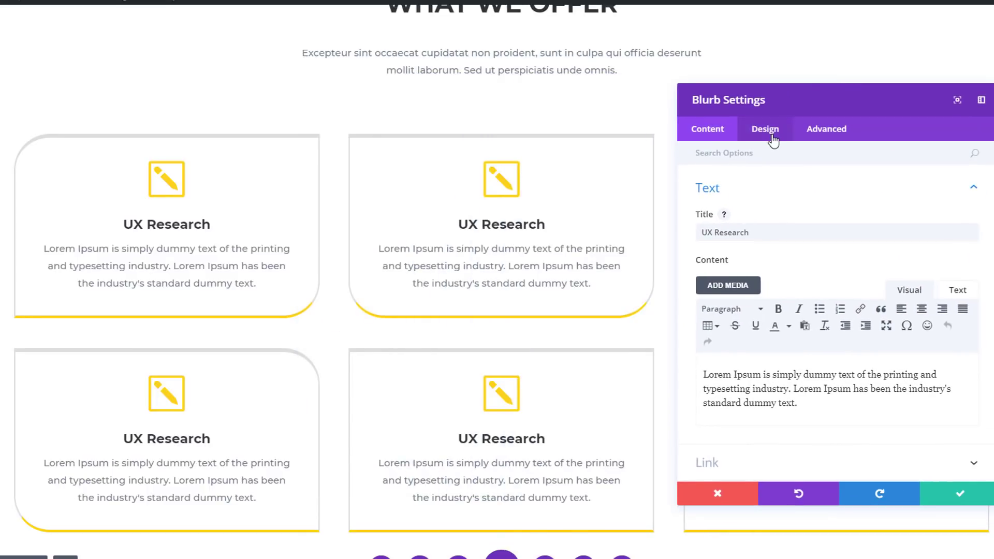
{"action": "left_click", "coordinate": [770, 134]}
{"action": "left_click", "coordinate": [766, 418]}
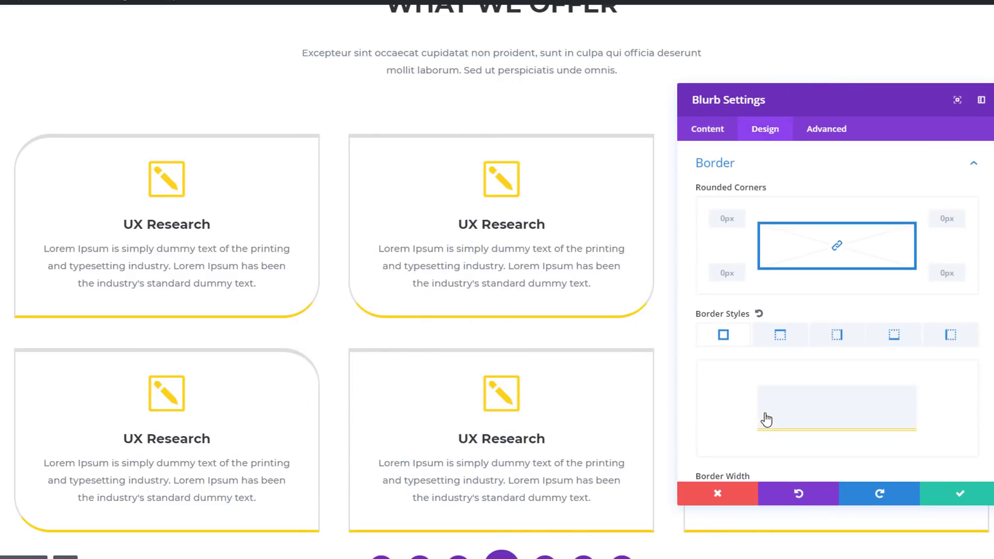
{"action": "left_click", "coordinate": [738, 219]}
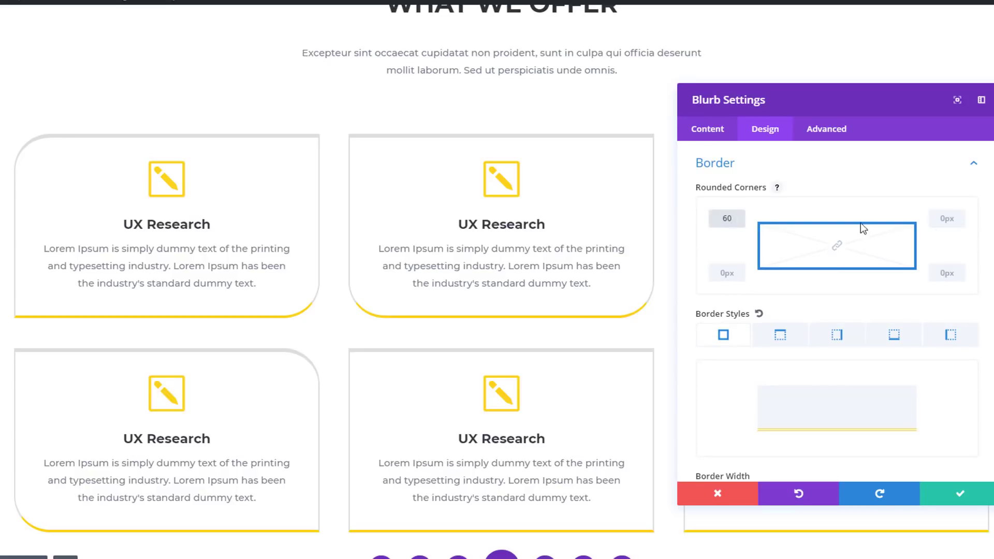
{"action": "left_click", "coordinate": [955, 219]}
{"action": "type", "text": "60"}
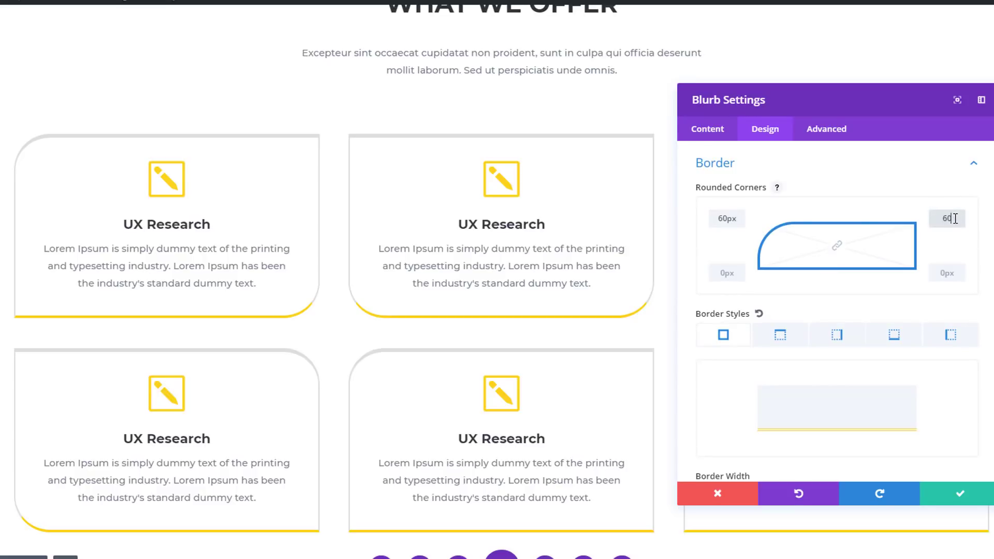
{"action": "type", "text": "px"}
{"action": "left_click", "coordinate": [971, 497]}
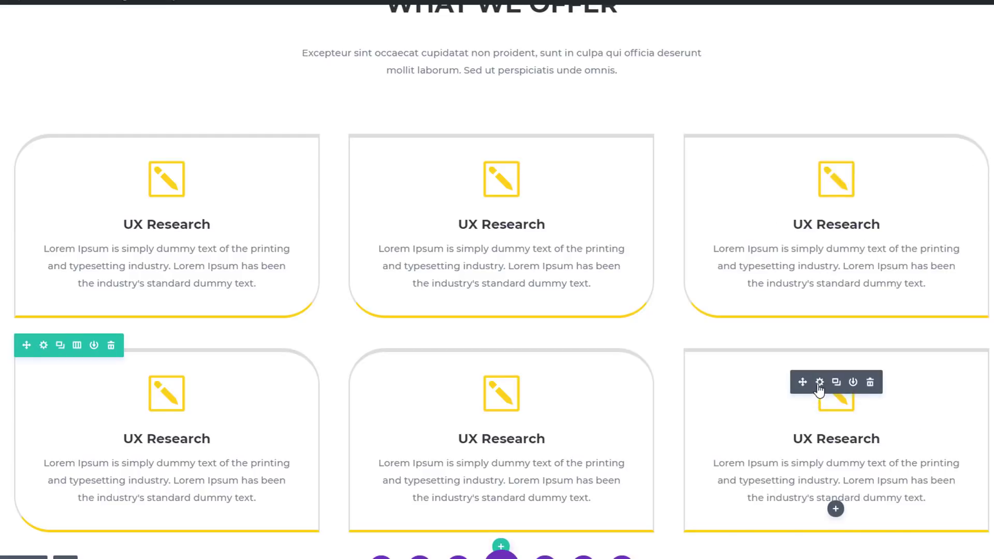
- Round the top-left and bottom-right corners of the third blurb in the lower row to 60px and save its settings
{"action": "left_click", "coordinate": [819, 384]}
{"action": "left_click_drag", "start_coordinate": [797, 115], "coordinate": [433, 111]}
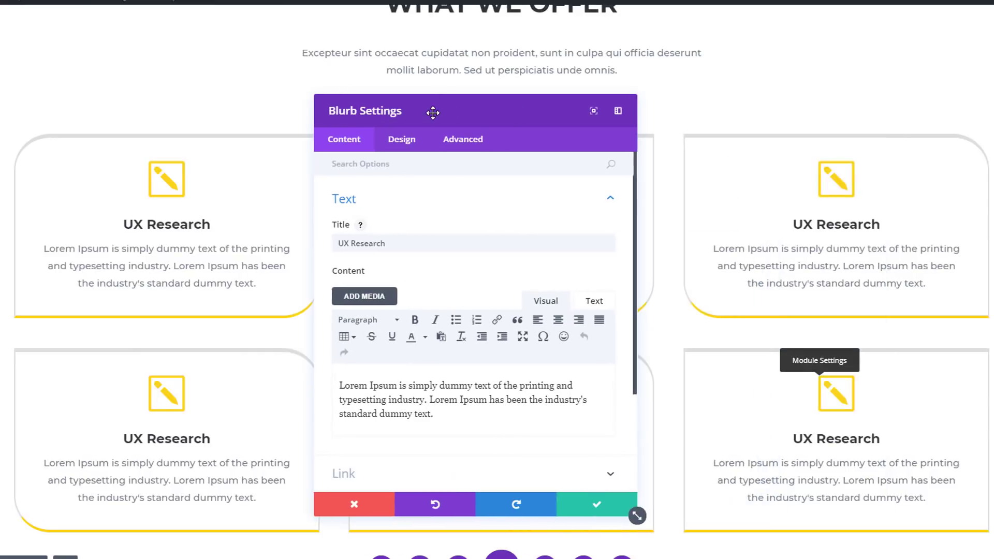
{"action": "left_click", "coordinate": [418, 151]}
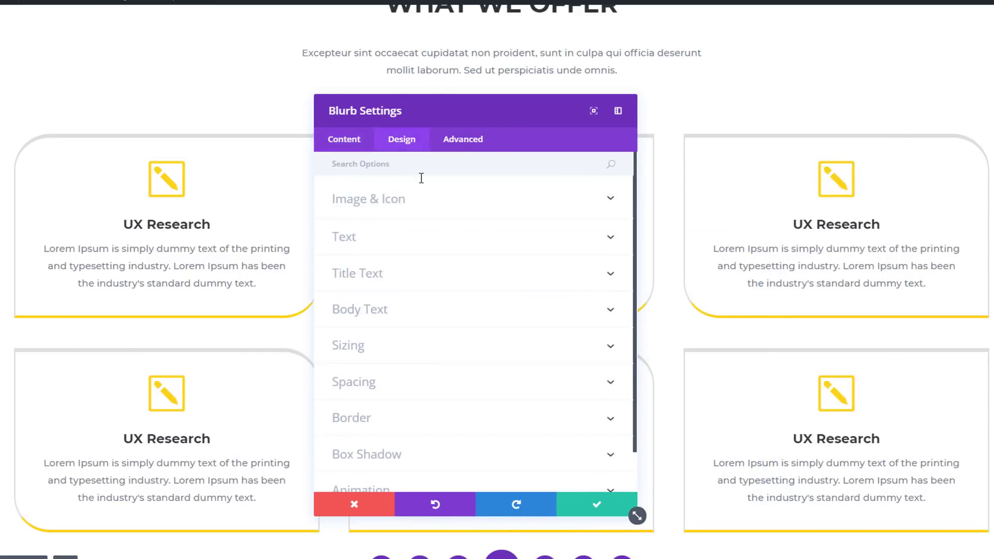
{"action": "left_click", "coordinate": [433, 417]}
{"action": "scroll", "coordinate": [448, 404], "scroll_direction": "down", "scroll_amount": 3}
{"action": "scroll", "coordinate": [457, 371], "scroll_direction": "up", "scroll_amount": 3}
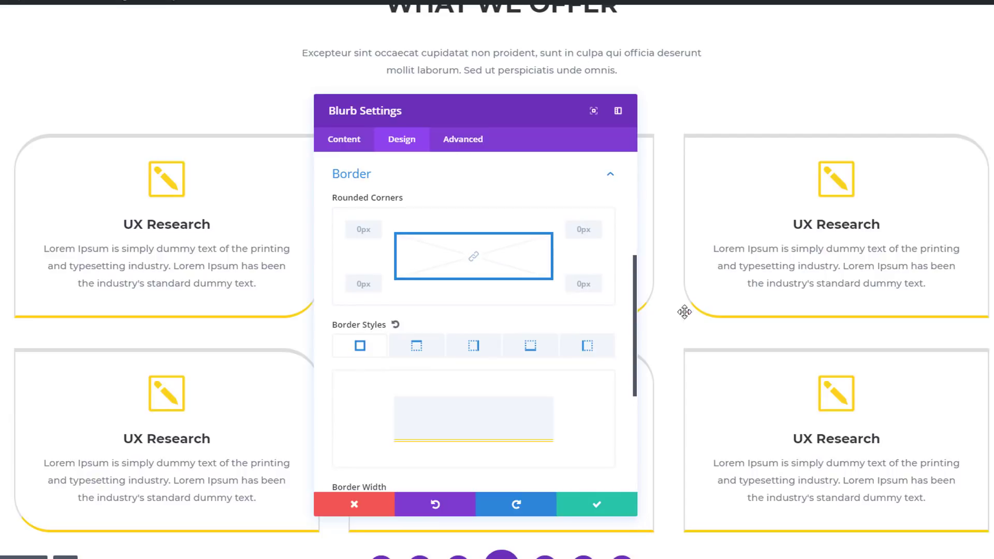
{"action": "left_click", "coordinate": [370, 234]}
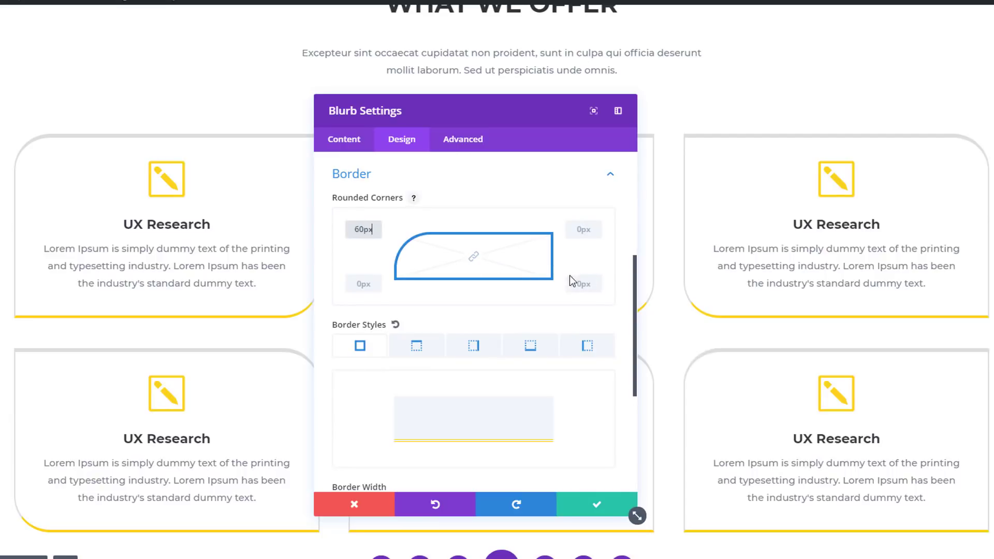
{"action": "left_click", "coordinate": [584, 287]}
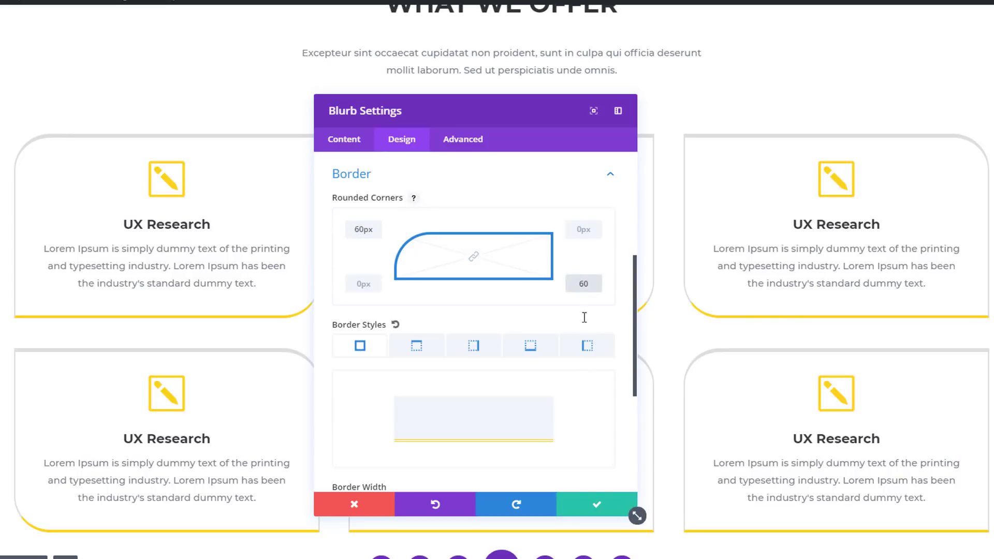
{"action": "left_click", "coordinate": [589, 513]}
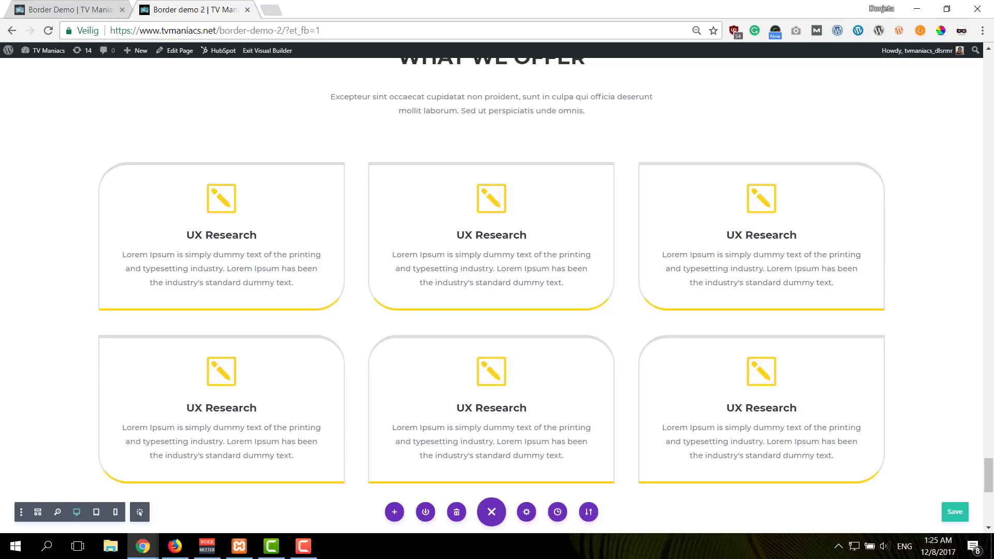
{"action": "key", "text": "F10"}
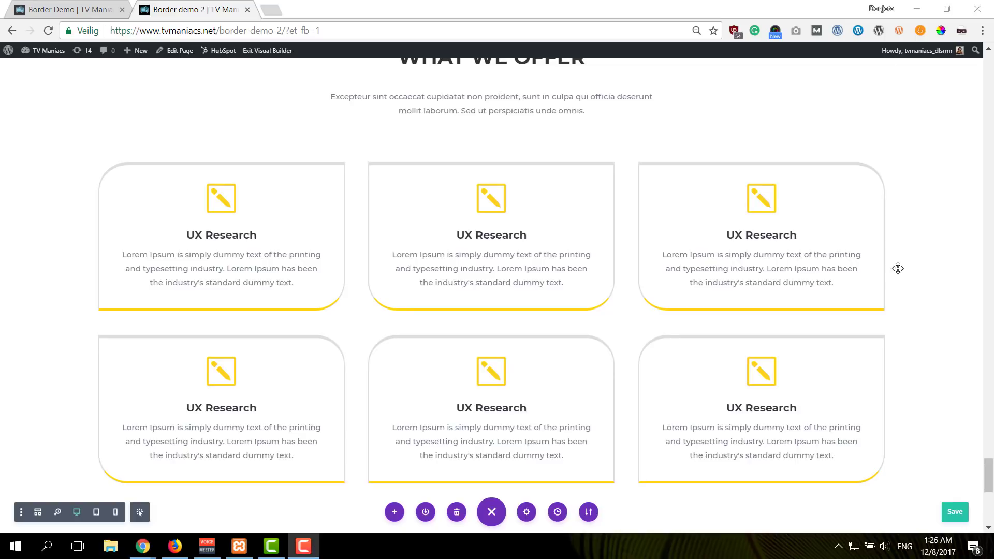
- Open the border design options of the coffee bean image in the Picture Perfect section
{"action": "scroll", "coordinate": [898, 268], "scroll_direction": "down", "scroll_amount": 6}
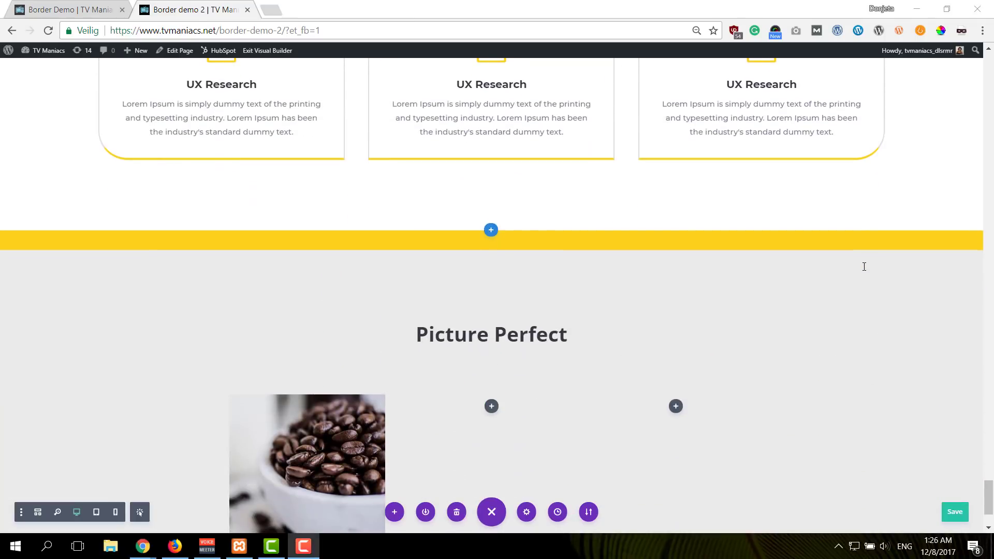
{"action": "scroll", "coordinate": [863, 267], "scroll_direction": "down", "scroll_amount": 3}
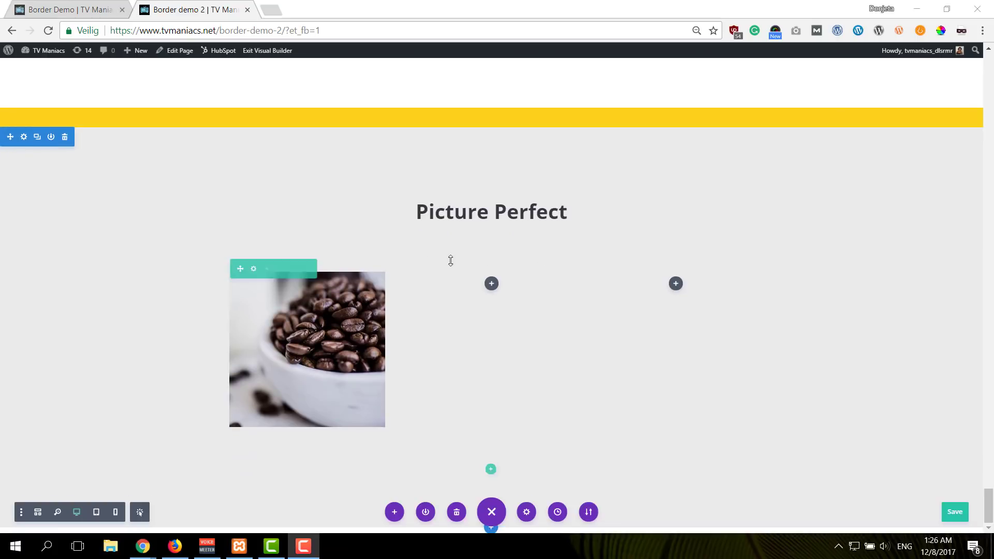
{"action": "left_click", "coordinate": [294, 297]}
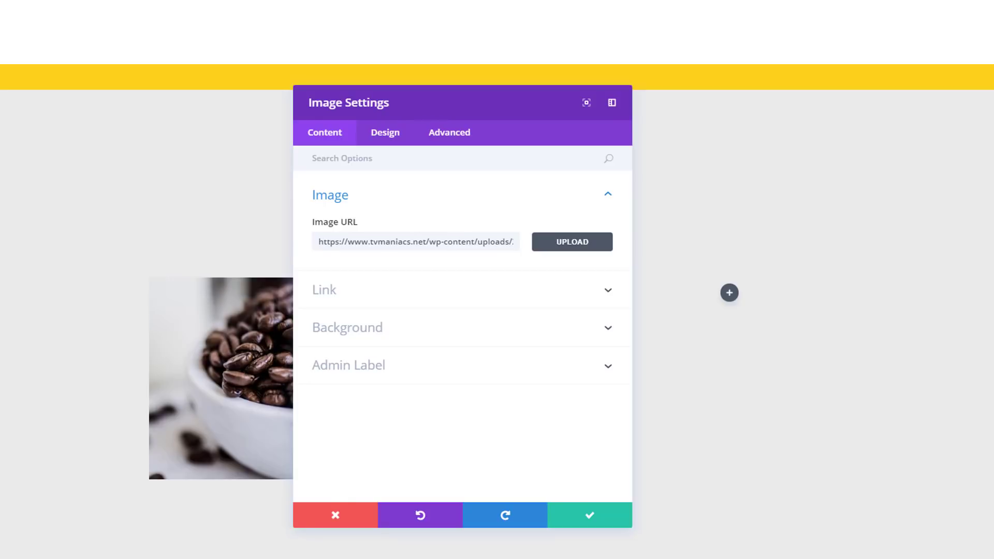
{"action": "left_click", "coordinate": [383, 140]}
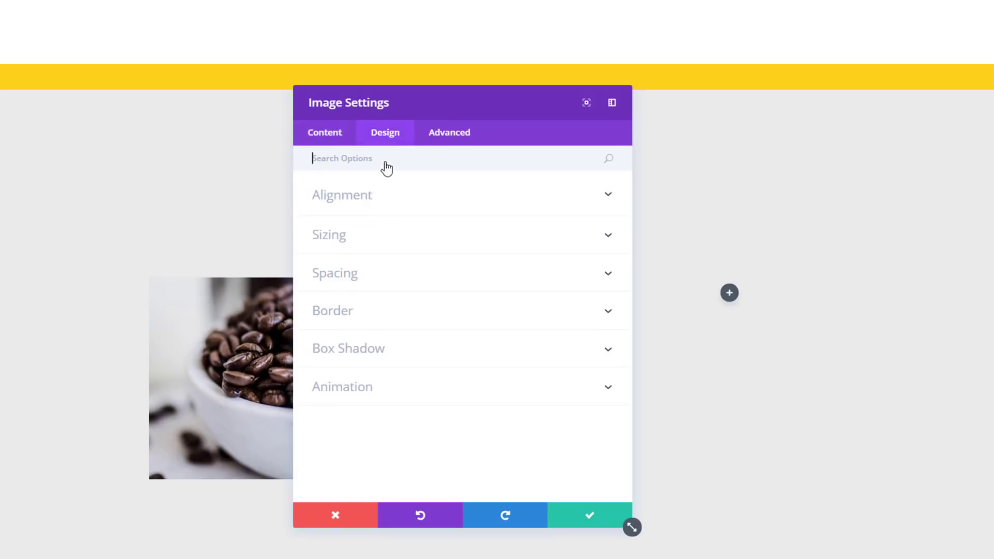
{"action": "left_click", "coordinate": [399, 313]}
{"action": "scroll", "coordinate": [399, 312], "scroll_direction": "down", "scroll_amount": 1}
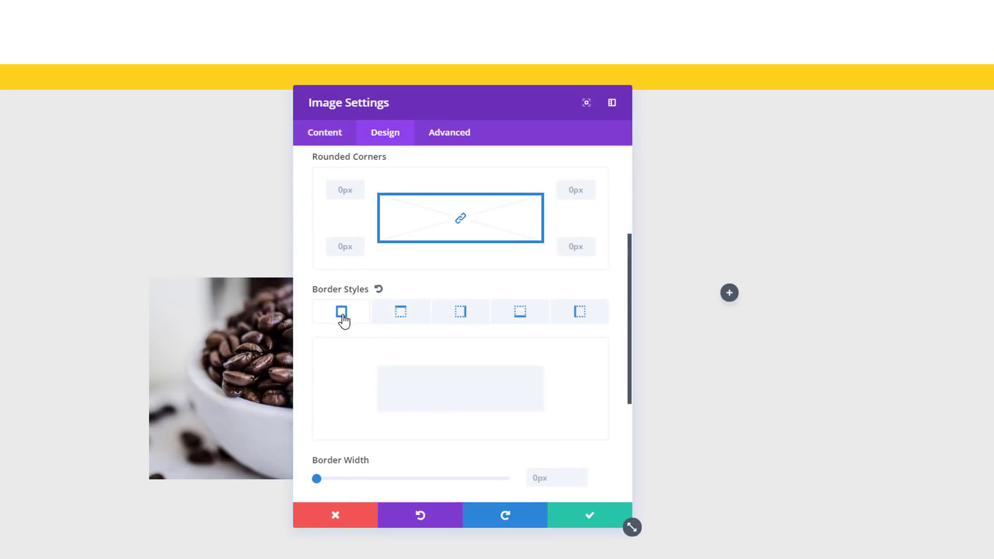
{"action": "scroll", "coordinate": [343, 321], "scroll_direction": "down", "scroll_amount": 2}
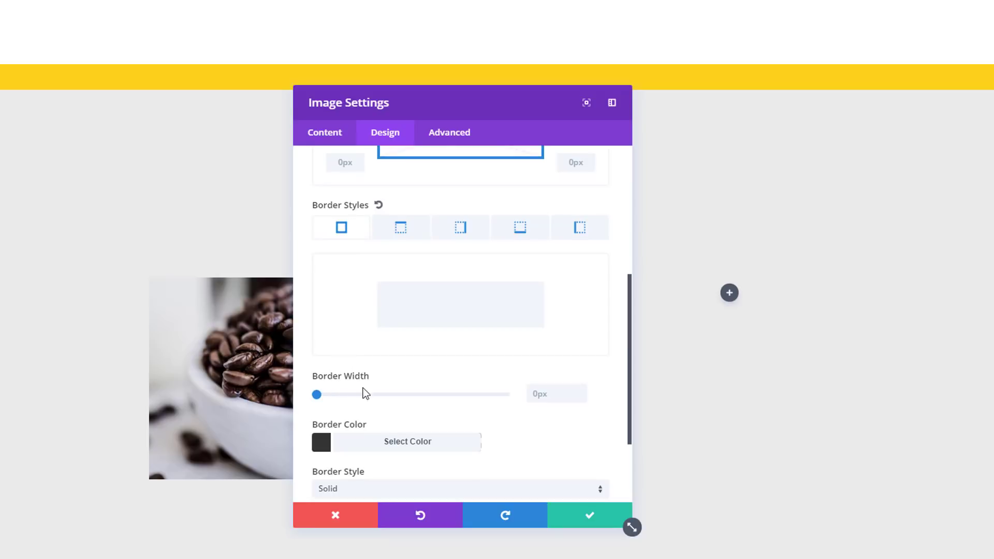
- Give the coffee bean image a 13px top border in white (#ffffff)
{"action": "left_click", "coordinate": [393, 229]}
{"action": "left_click_drag", "start_coordinate": [323, 396], "coordinate": [366, 399]}
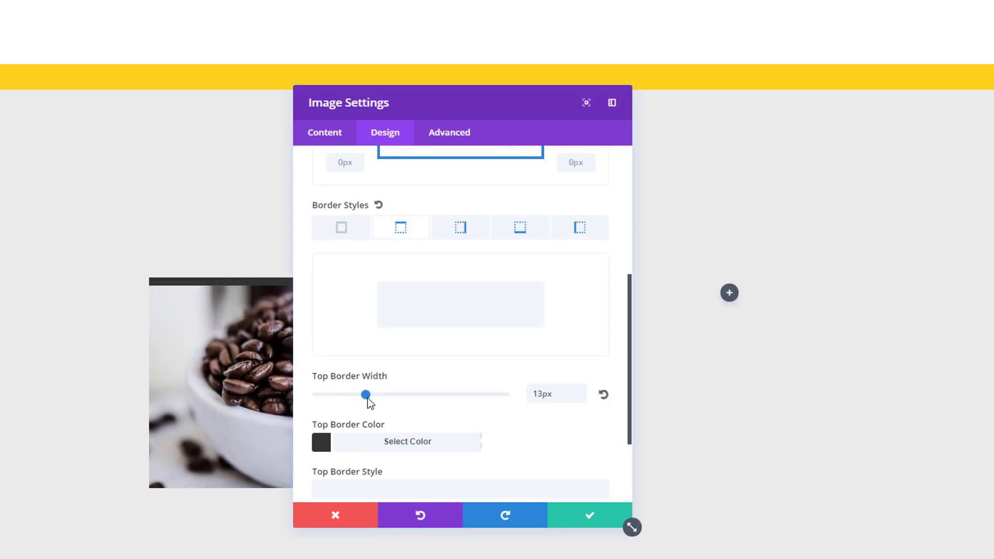
{"action": "left_click", "coordinate": [391, 445]}
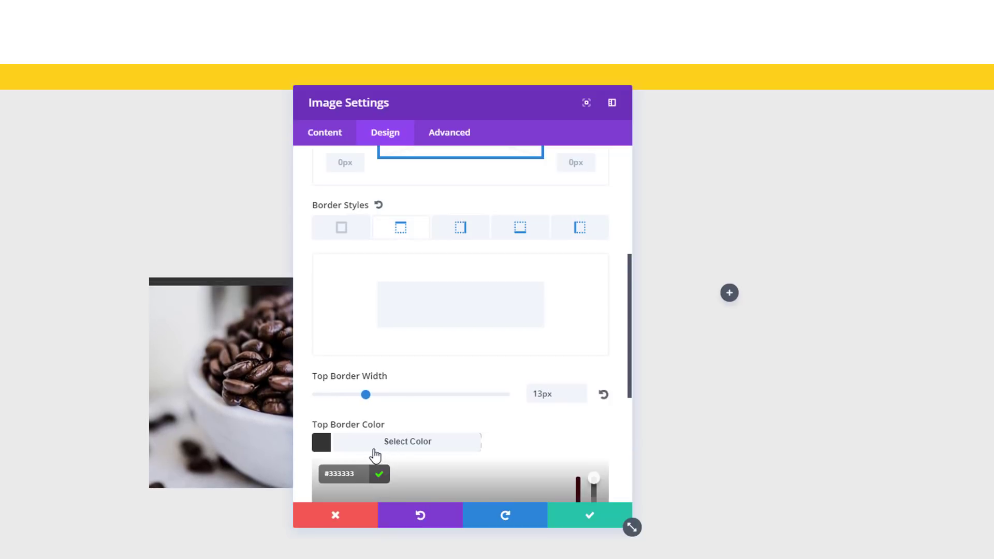
{"action": "scroll", "coordinate": [357, 461], "scroll_direction": "down", "scroll_amount": 2}
{"action": "left_click", "coordinate": [397, 495]}
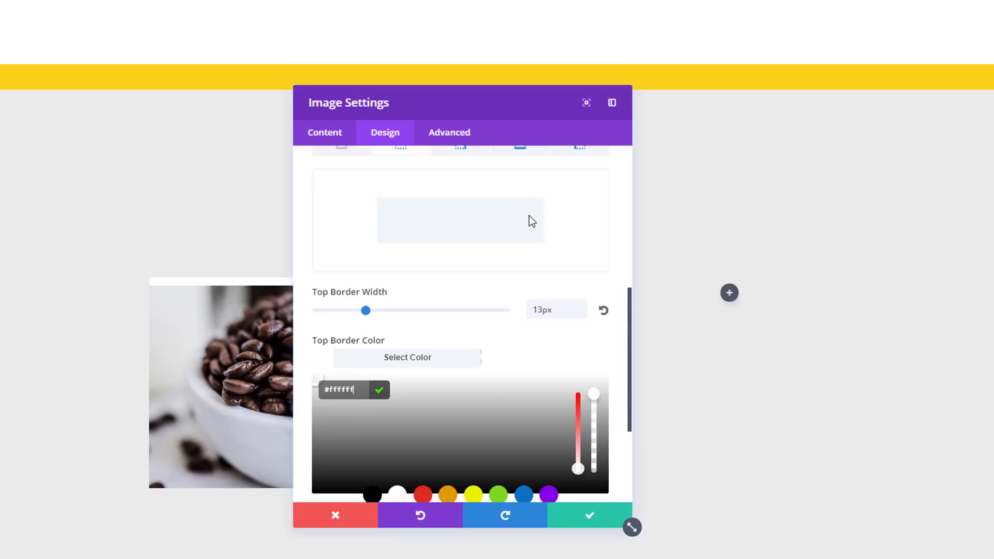
- Give the coffee bean image a 13px right border in white (#ffffff)
{"action": "scroll", "coordinate": [527, 222], "scroll_direction": "up", "scroll_amount": 2}
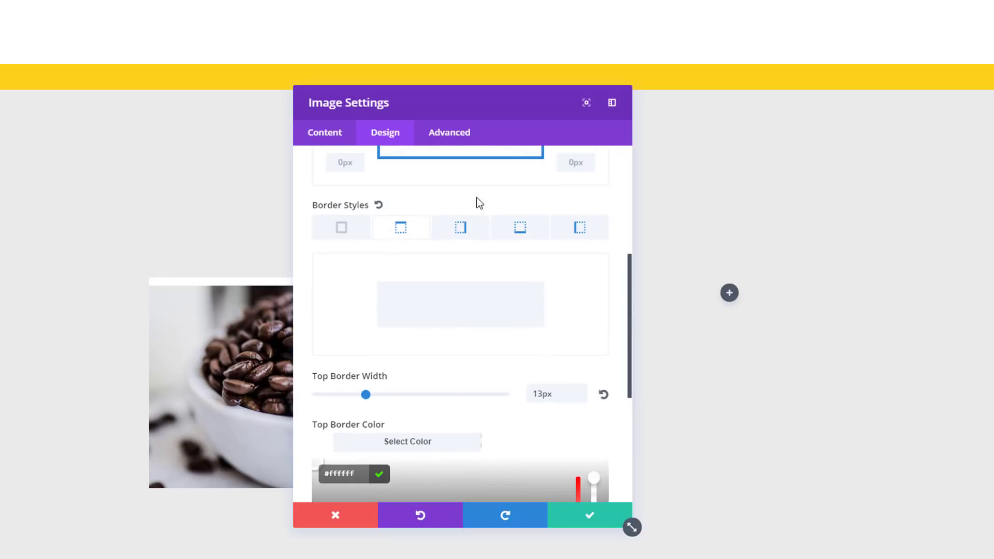
{"action": "left_click", "coordinate": [461, 229]}
{"action": "scroll", "coordinate": [371, 321], "scroll_direction": "down", "scroll_amount": 2}
{"action": "left_click_drag", "start_coordinate": [317, 310], "coordinate": [368, 316]}
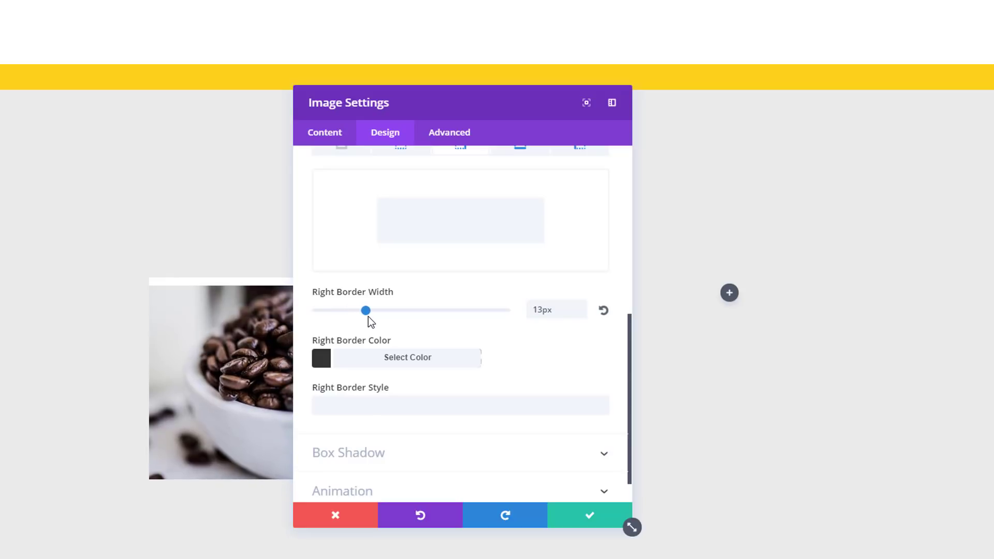
{"action": "left_click", "coordinate": [368, 356]}
{"action": "left_click", "coordinate": [397, 495]}
- Give the coffee bean image a 13px left border in white (#ffffff)
{"action": "scroll", "coordinate": [492, 259], "scroll_direction": "up", "scroll_amount": 2}
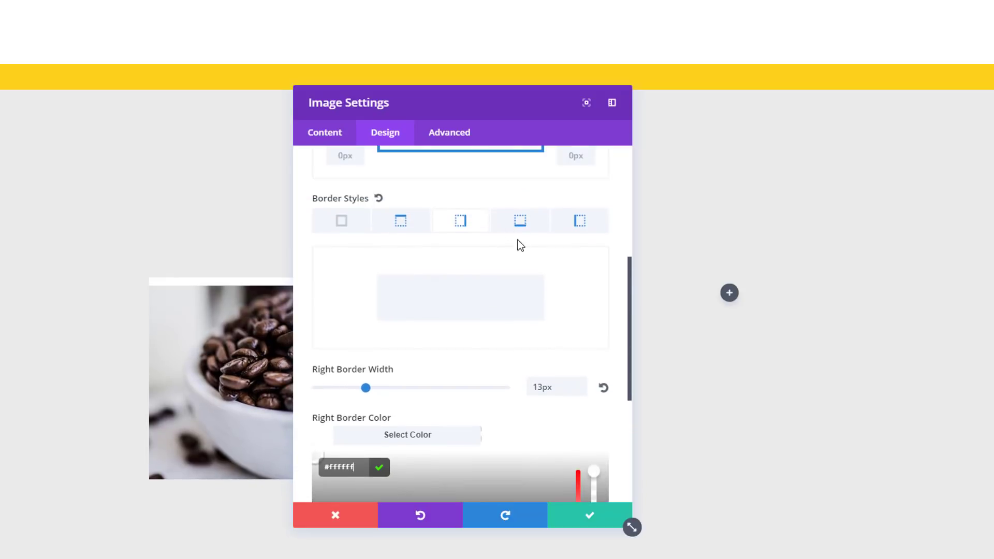
{"action": "left_click", "coordinate": [574, 233]}
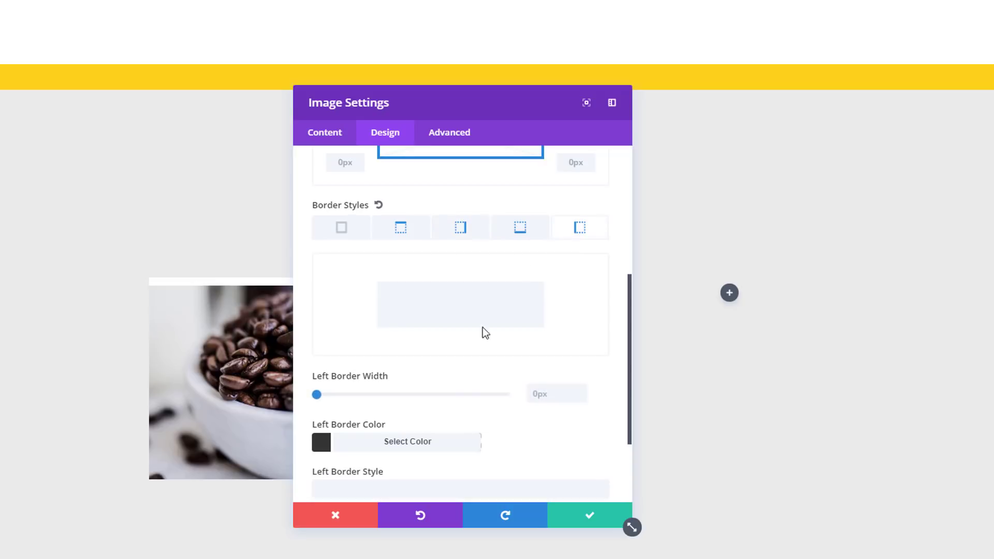
{"action": "scroll", "coordinate": [483, 328], "scroll_direction": "down", "scroll_amount": 2}
{"action": "left_click_drag", "start_coordinate": [317, 311], "coordinate": [368, 319]}
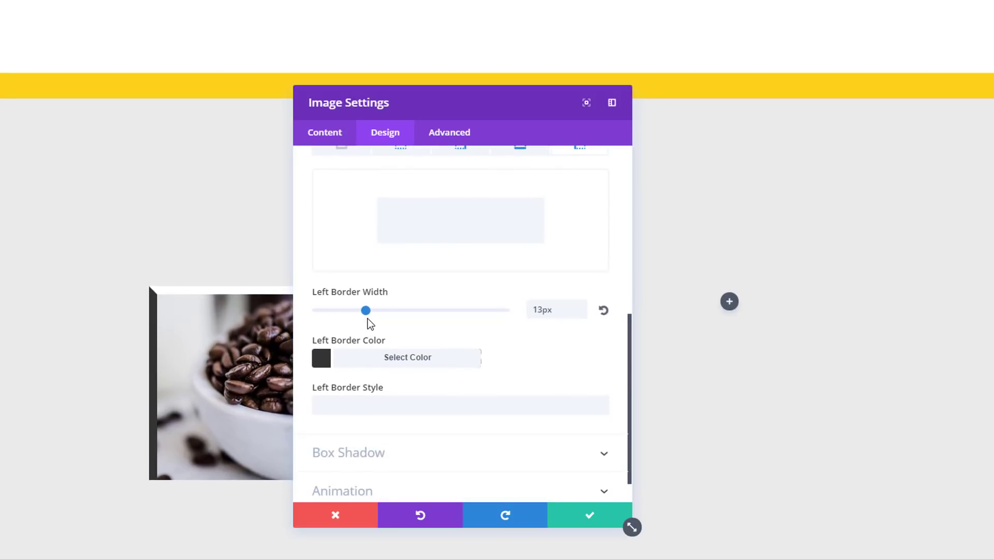
{"action": "left_click", "coordinate": [368, 357]}
{"action": "scroll", "coordinate": [383, 404], "scroll_direction": "down", "scroll_amount": 2}
{"action": "left_click", "coordinate": [395, 412]}
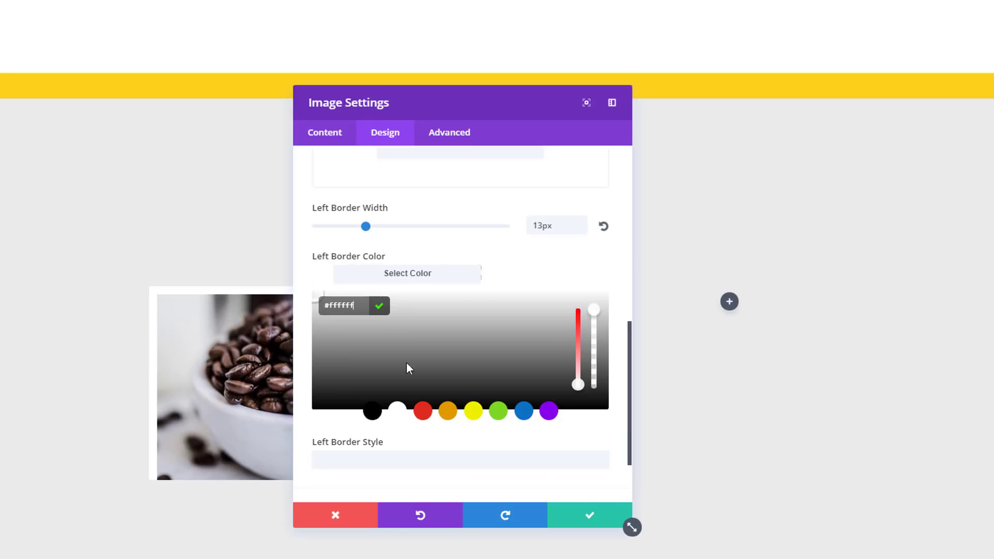
- Give the coffee bean image a 60px bottom border in white (#ffffff)
{"action": "scroll", "coordinate": [455, 269], "scroll_direction": "up", "scroll_amount": 4}
{"action": "left_click", "coordinate": [519, 227]}
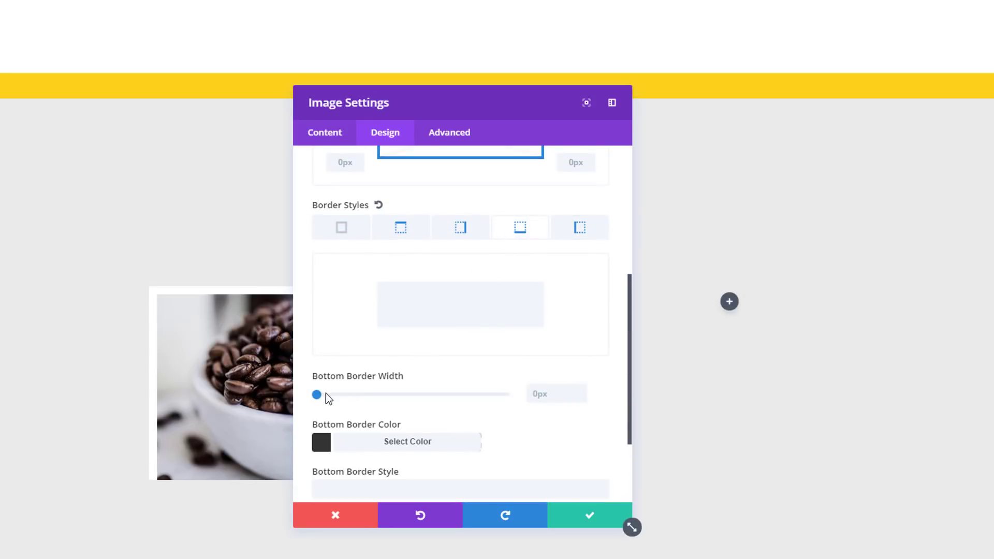
{"action": "left_click_drag", "start_coordinate": [316, 394], "coordinate": [344, 395]}
{"action": "double_click", "coordinate": [533, 393]}
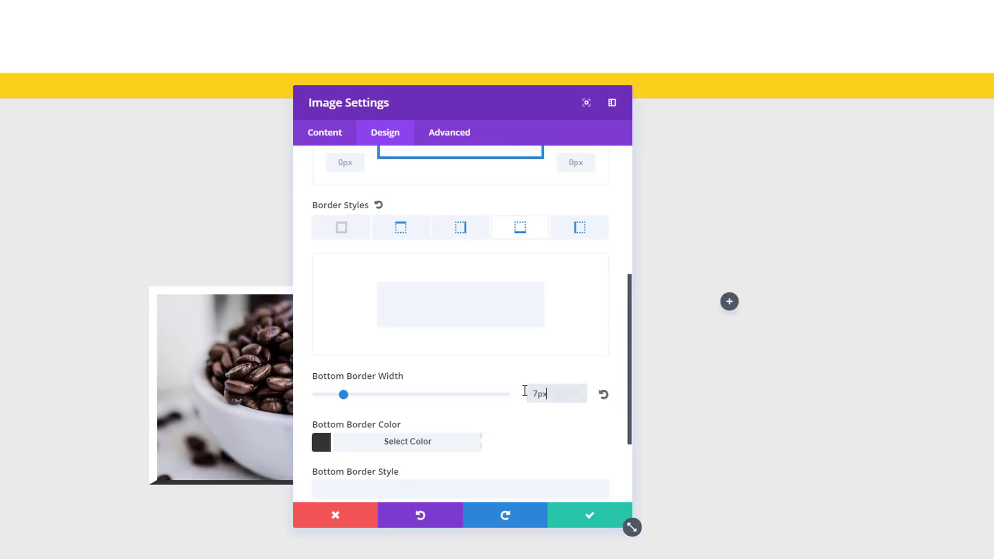
{"action": "type", "text": "60"}
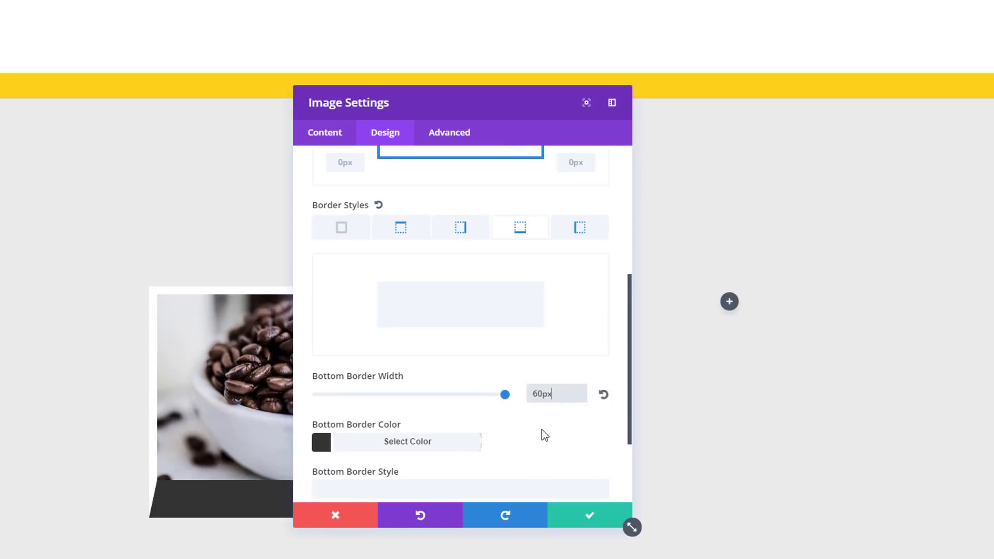
{"action": "left_click", "coordinate": [443, 442]}
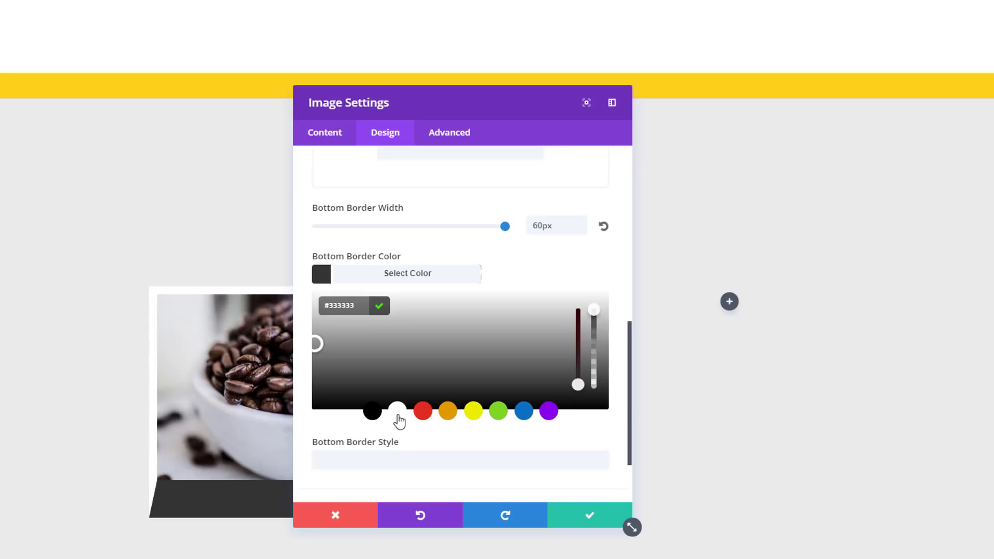
{"action": "left_click", "coordinate": [397, 415]}
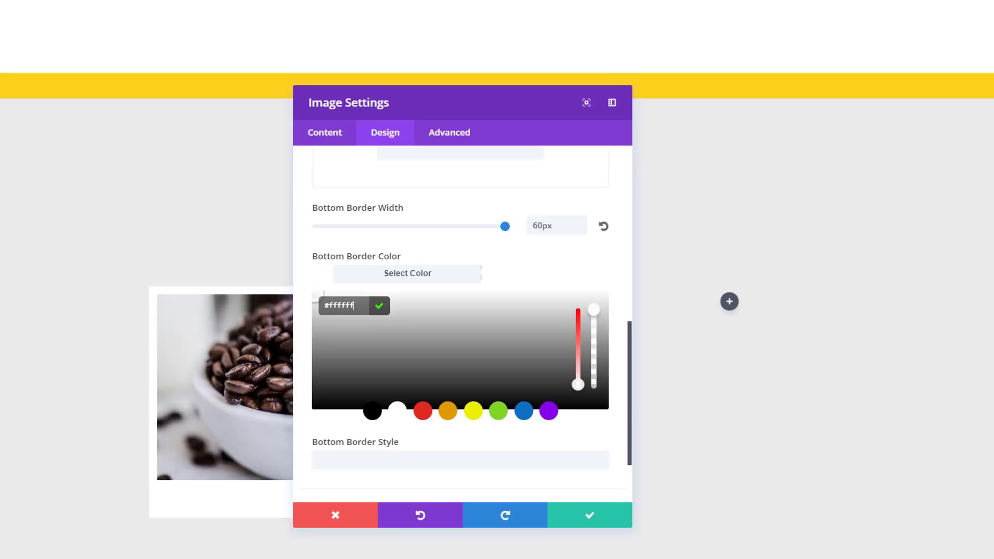
- Apply the first box shadow preset to the coffee bean image and set its vertical position to 23px
{"action": "scroll", "coordinate": [426, 318], "scroll_direction": "down", "scroll_amount": 3}
{"action": "left_click", "coordinate": [408, 409]}
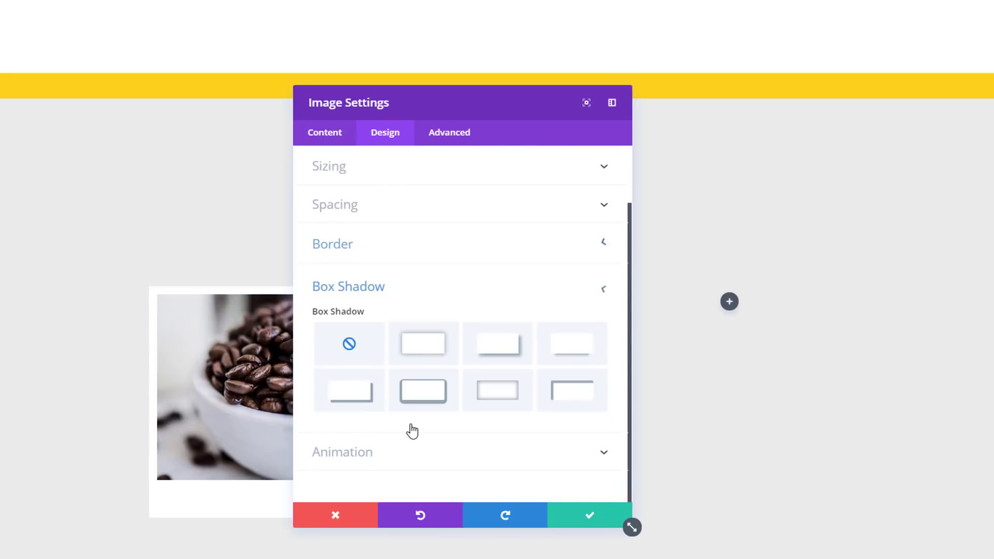
{"action": "left_click", "coordinate": [424, 349]}
{"action": "scroll", "coordinate": [538, 357], "scroll_direction": "down", "scroll_amount": 3}
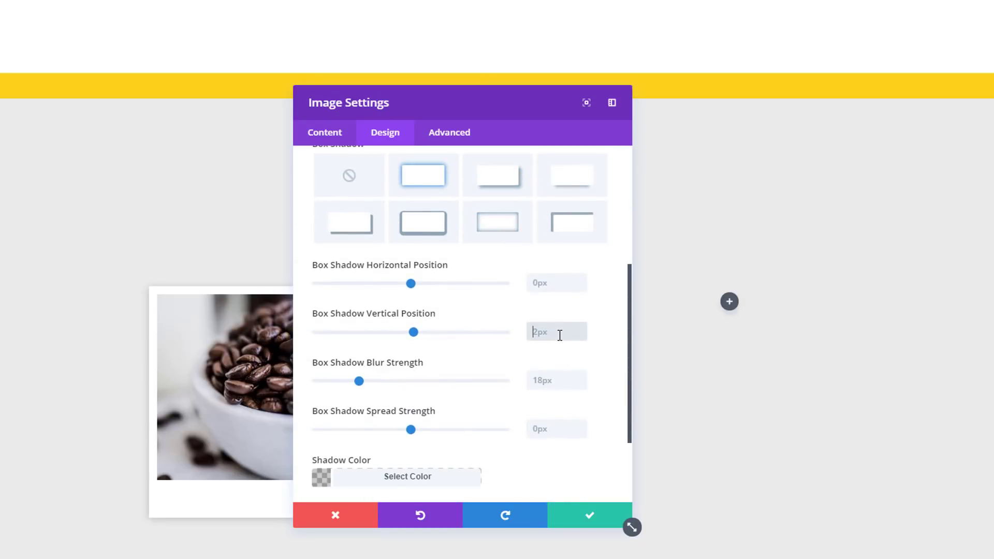
{"action": "type", "text": "23px"}
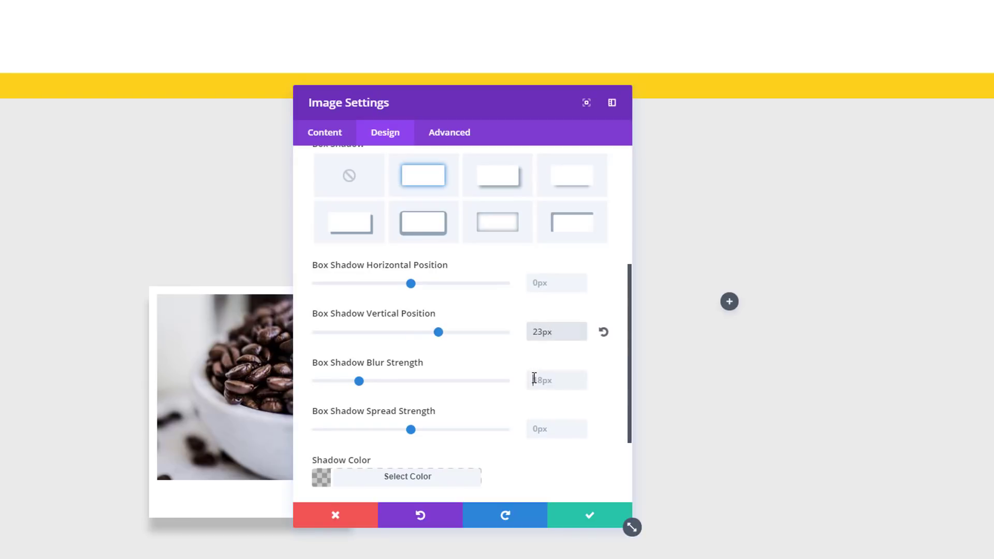
- Set the image's box shadow blur strength to 27px and its spread strength to 16px
{"action": "left_click", "coordinate": [534, 378]}
{"action": "type", "text": "27px"}
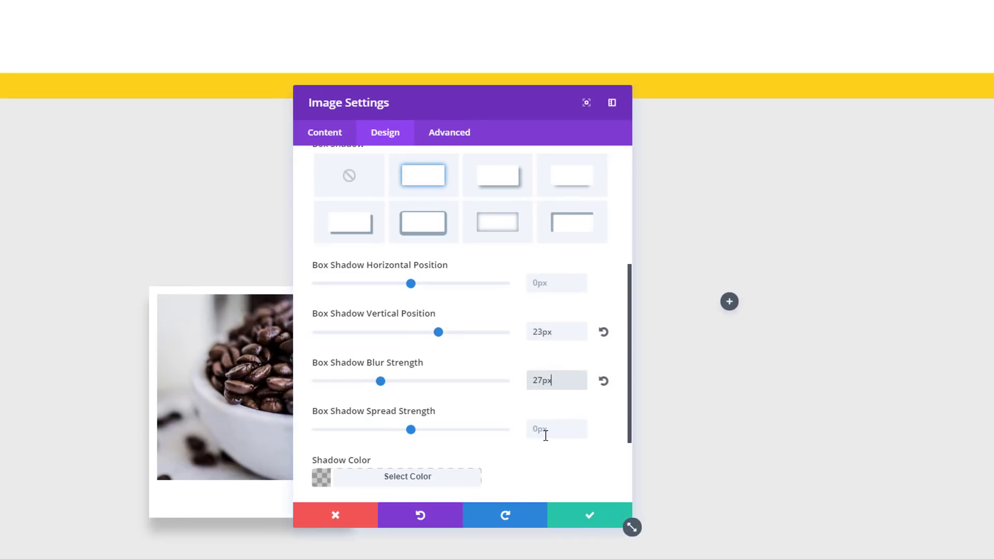
{"action": "left_click", "coordinate": [550, 435]}
{"action": "type", "text": "16"}
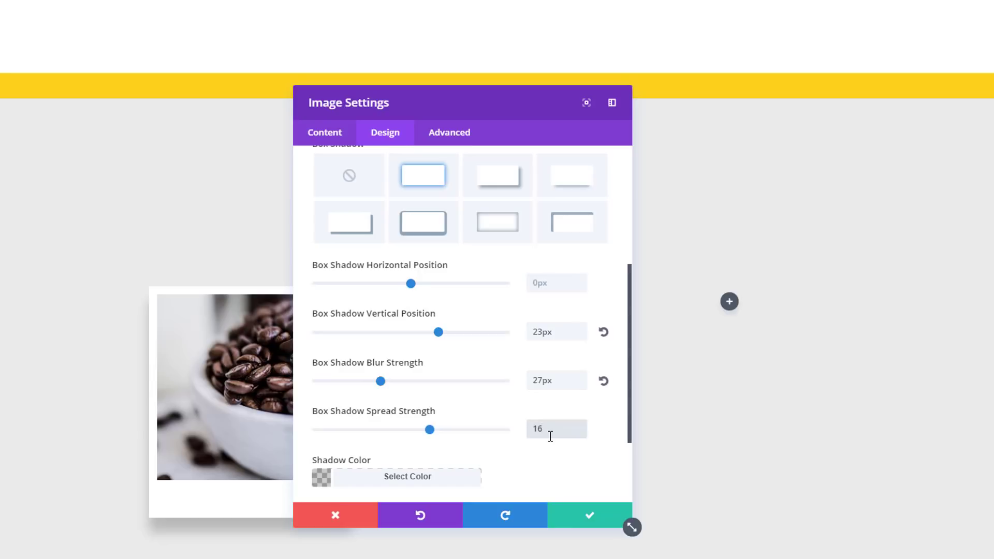
{"action": "type", "text": "px"}
{"action": "key", "text": "Return"}
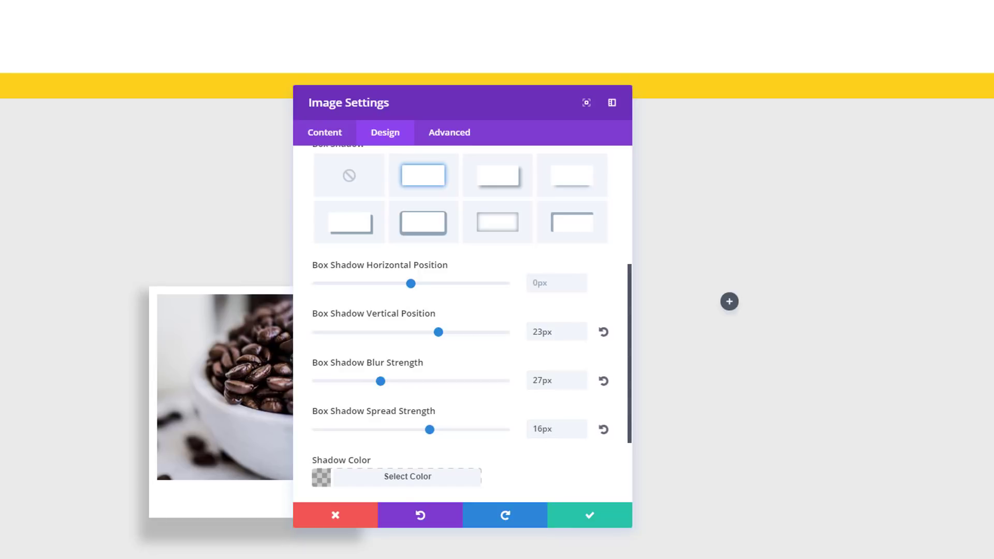
- Check the box shadow's color and save the coffee bean image's settings
{"action": "left_click", "coordinate": [430, 479]}
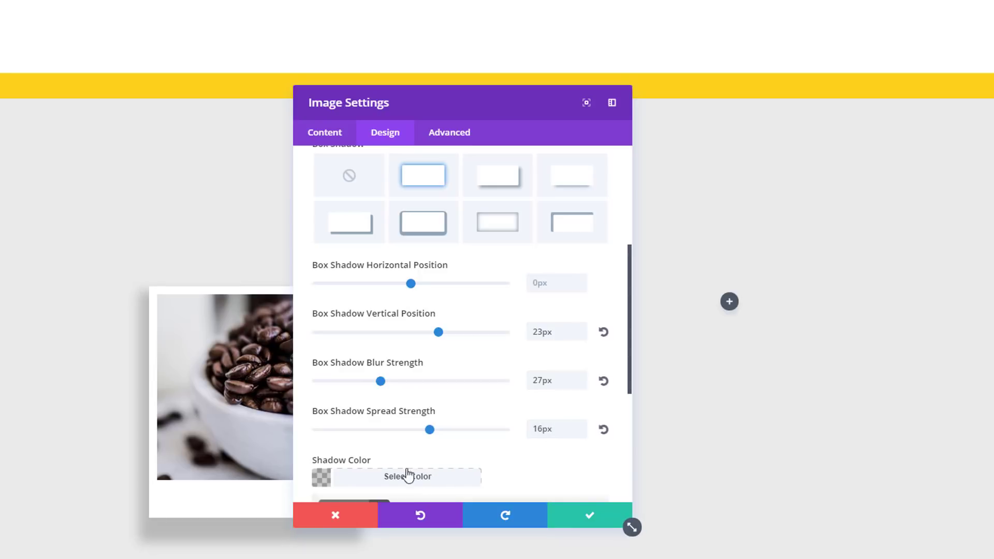
{"action": "scroll", "coordinate": [376, 453], "scroll_direction": "down", "scroll_amount": 2}
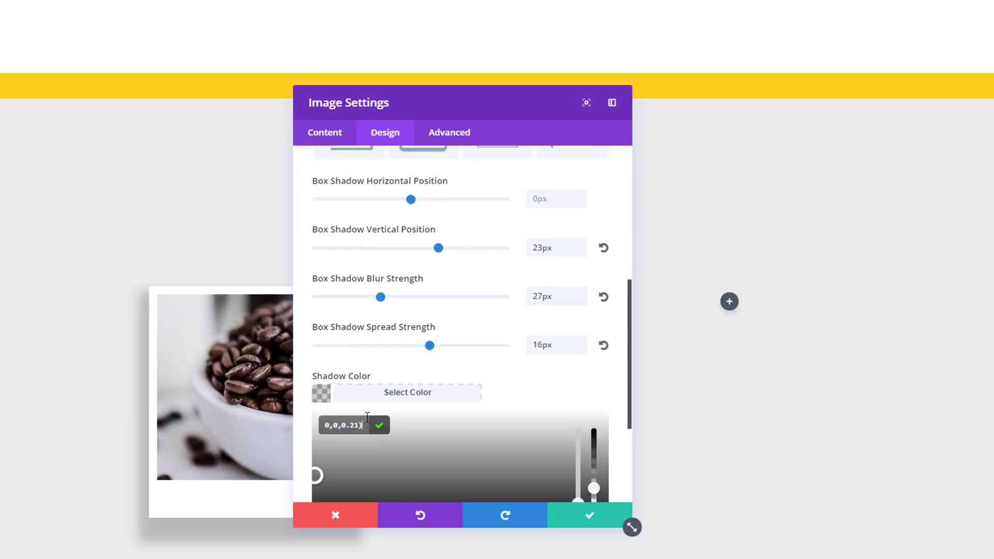
{"action": "left_click", "coordinate": [510, 382]}
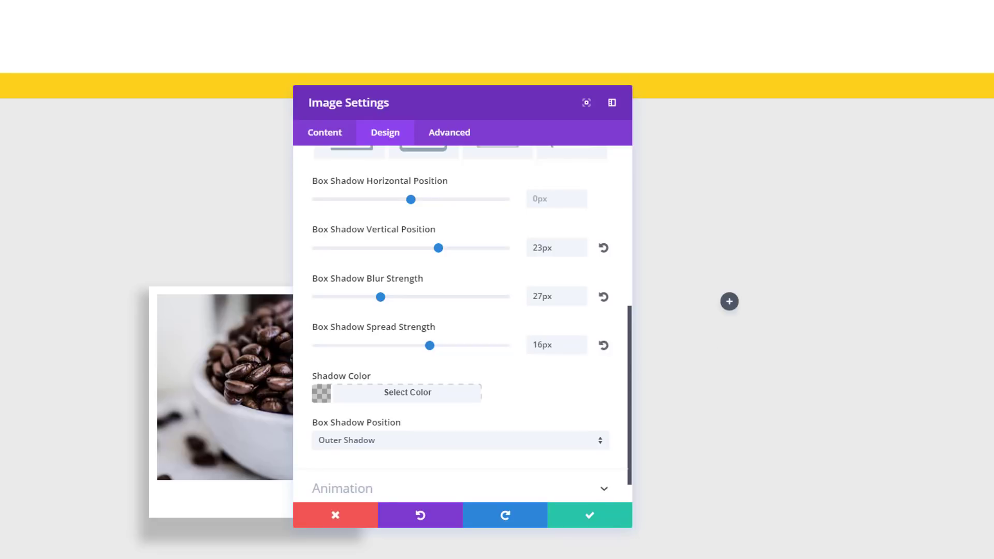
{"action": "left_click", "coordinate": [577, 526]}
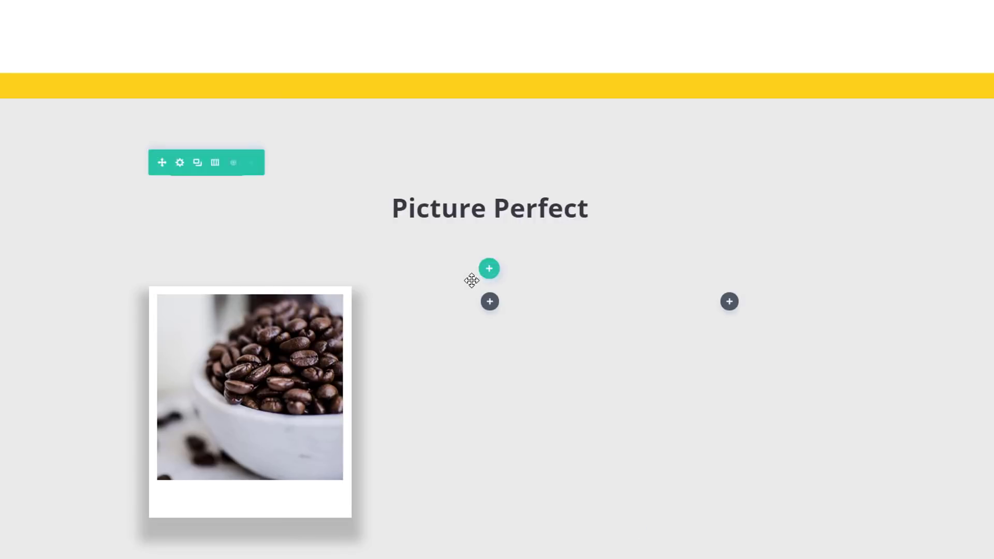
- Duplicate the framed coffee bean image and move the copy into the second column of the Picture Perfect row
{"action": "scroll", "coordinate": [501, 314], "scroll_direction": "down", "scroll_amount": 1}
{"action": "mouse_move", "coordinate": [328, 302]}
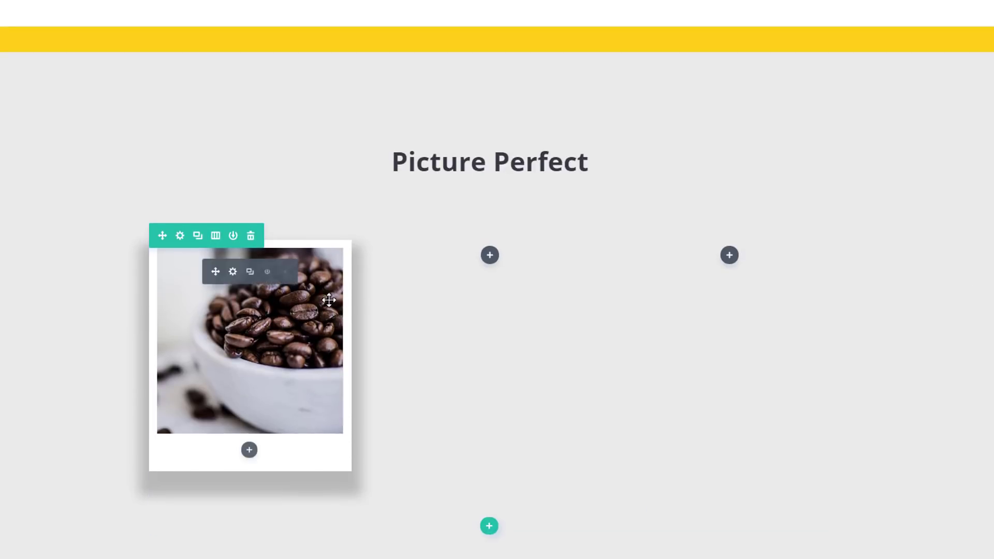
{"action": "left_click", "coordinate": [249, 272]}
{"action": "scroll", "coordinate": [373, 295], "scroll_direction": "down", "scroll_amount": 3}
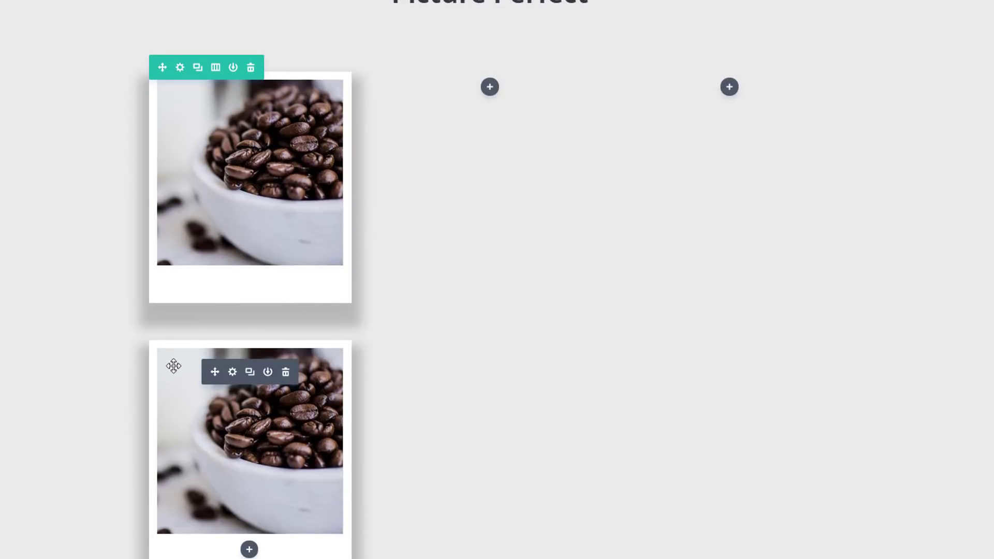
{"action": "left_click_drag", "start_coordinate": [214, 373], "coordinate": [476, 317]}
{"action": "scroll", "coordinate": [506, 166], "scroll_direction": "up", "scroll_amount": 3}
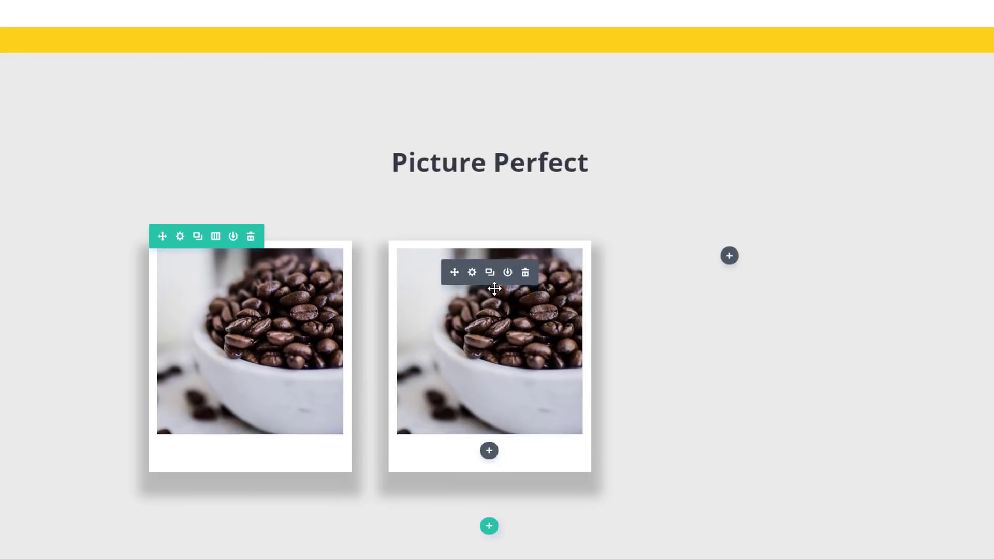
- Duplicate the second column's image and move the copy into the empty third column
{"action": "key", "text": "ctrl+c"}
{"action": "key", "text": "ctrl+v"}
{"action": "scroll", "coordinate": [457, 475], "scroll_direction": "down", "scroll_amount": 5}
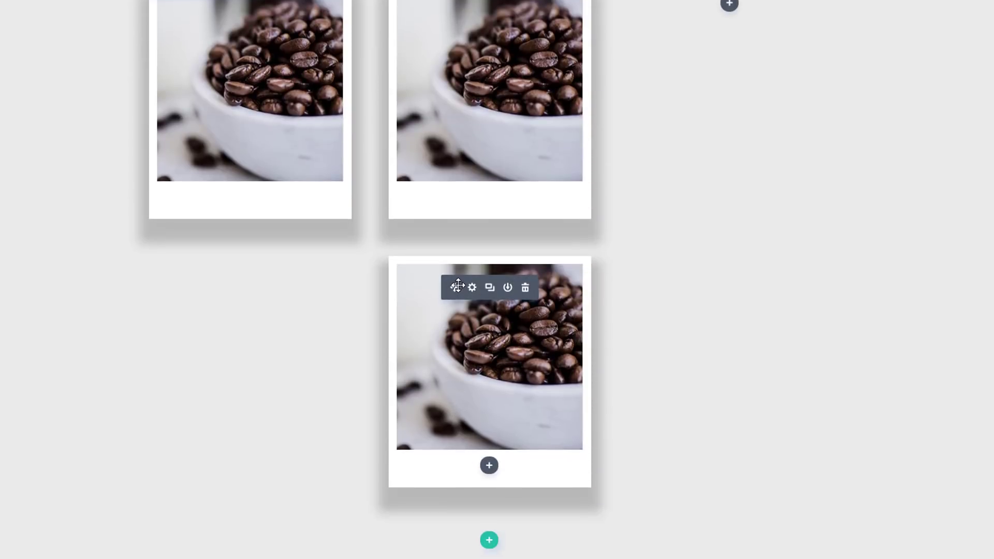
{"action": "left_click_drag", "start_coordinate": [579, 238], "coordinate": [732, 272]}
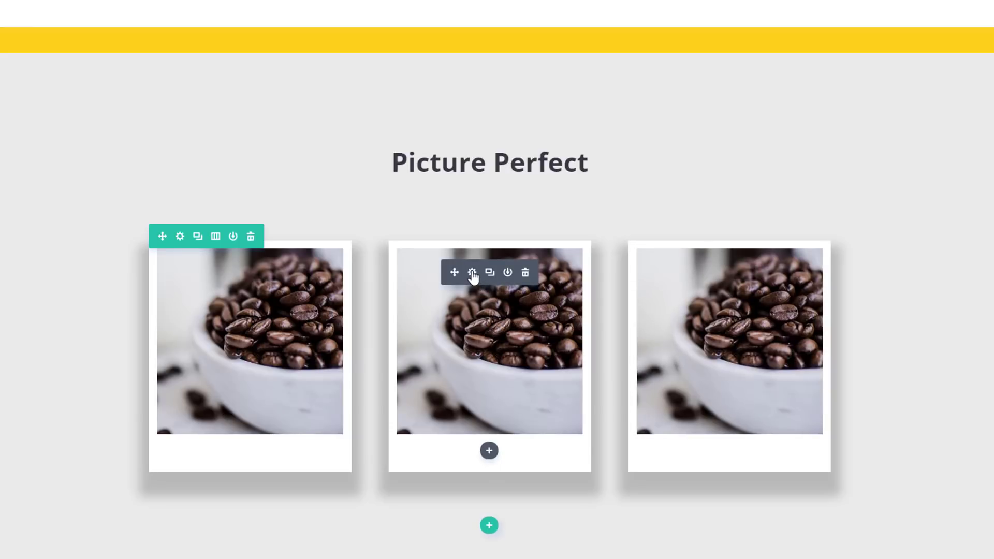
- Replace the second column's picture with section-bg-11.jpg from the media library and save the image module
{"action": "left_click", "coordinate": [471, 272]}
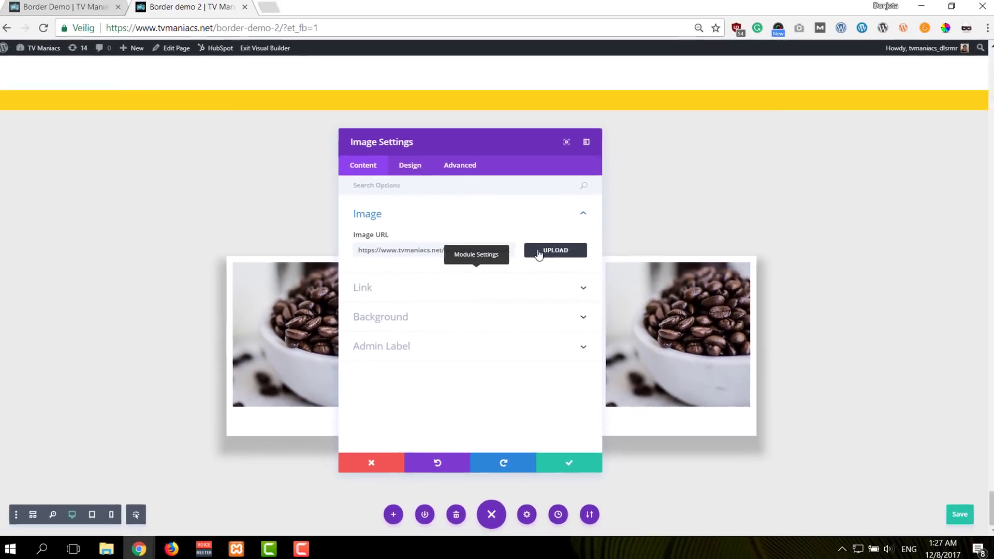
{"action": "left_click", "coordinate": [569, 241]}
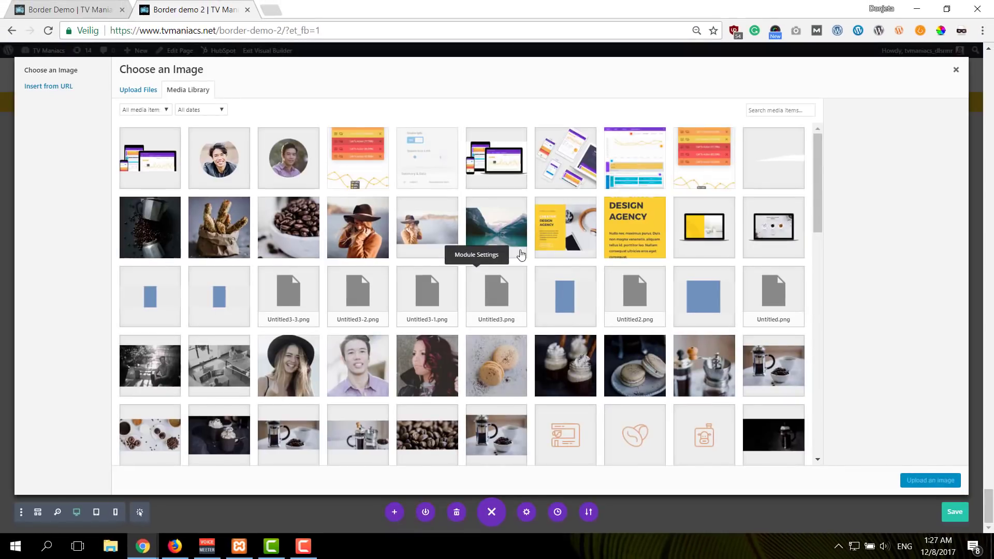
{"action": "left_click", "coordinate": [175, 231]}
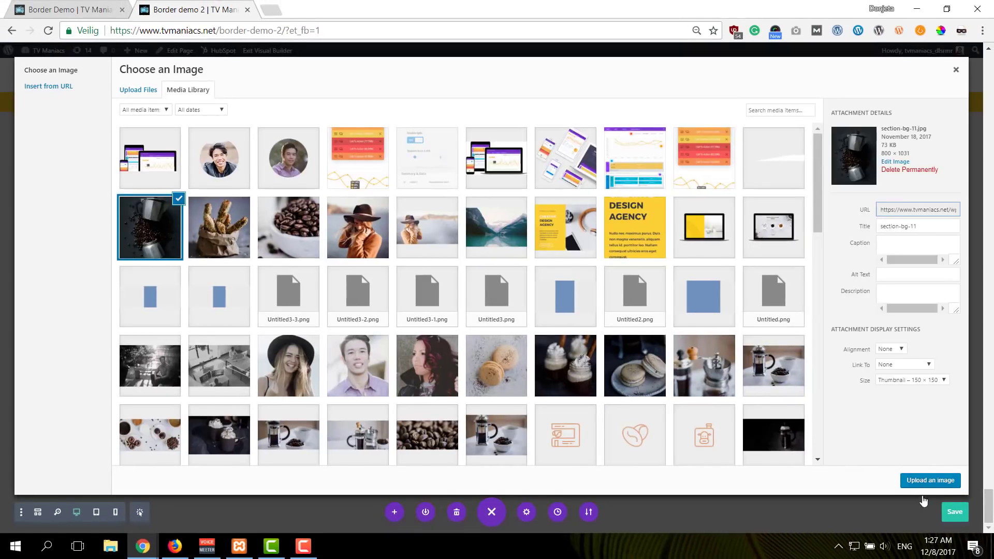
{"action": "left_click", "coordinate": [930, 480]}
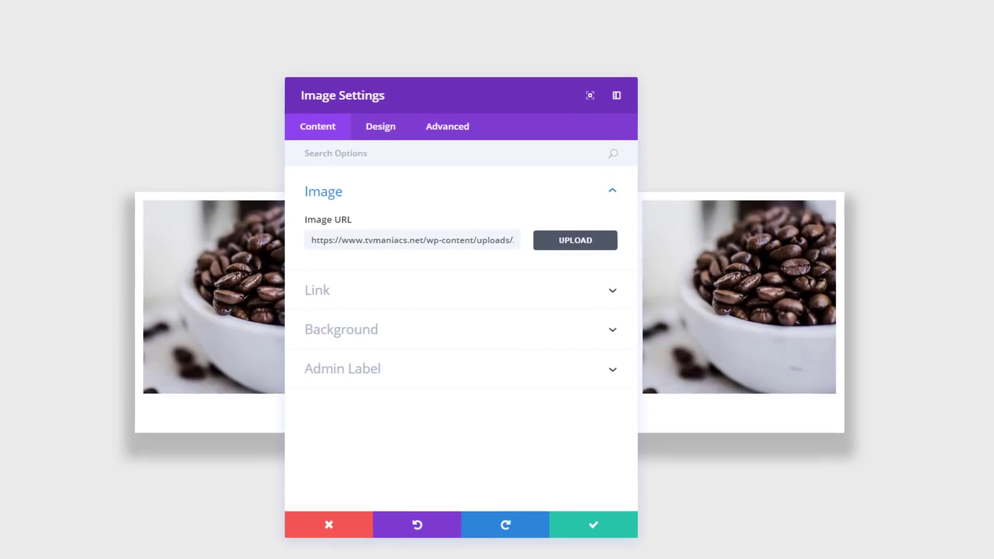
{"action": "left_click", "coordinate": [629, 533]}
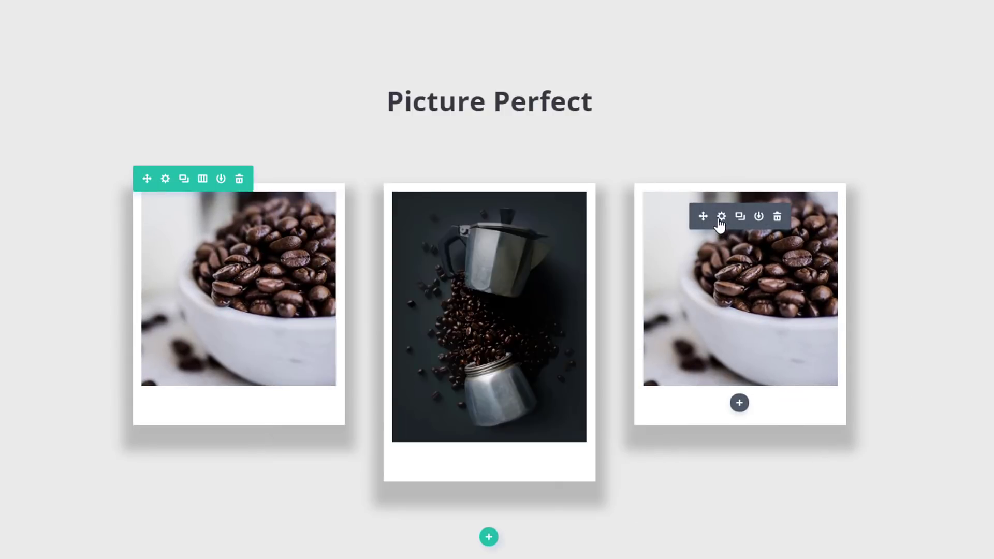
- Replace the third column's picture with coffee-guide-1.jpg from the media library and save the image module
{"action": "left_click", "coordinate": [721, 217]}
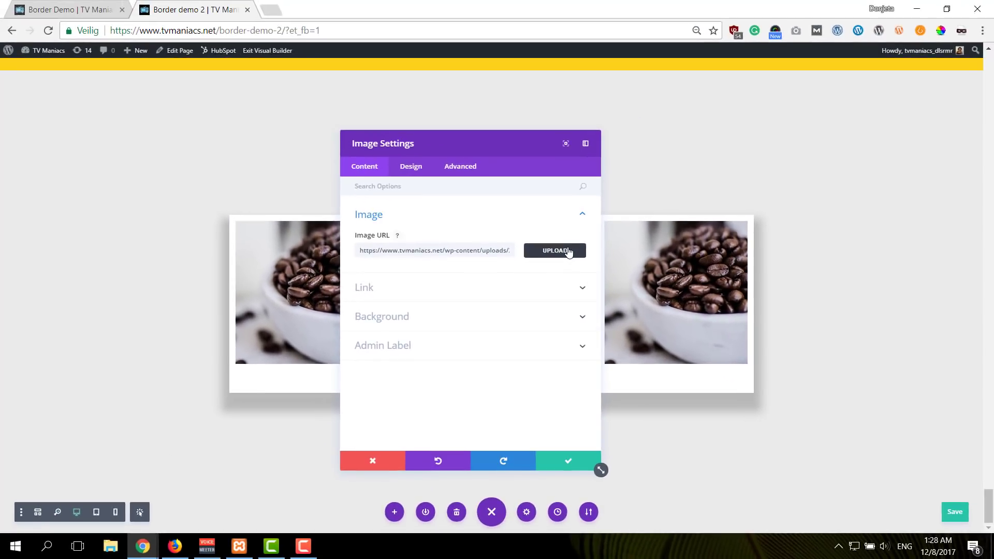
{"action": "left_click", "coordinate": [575, 238]}
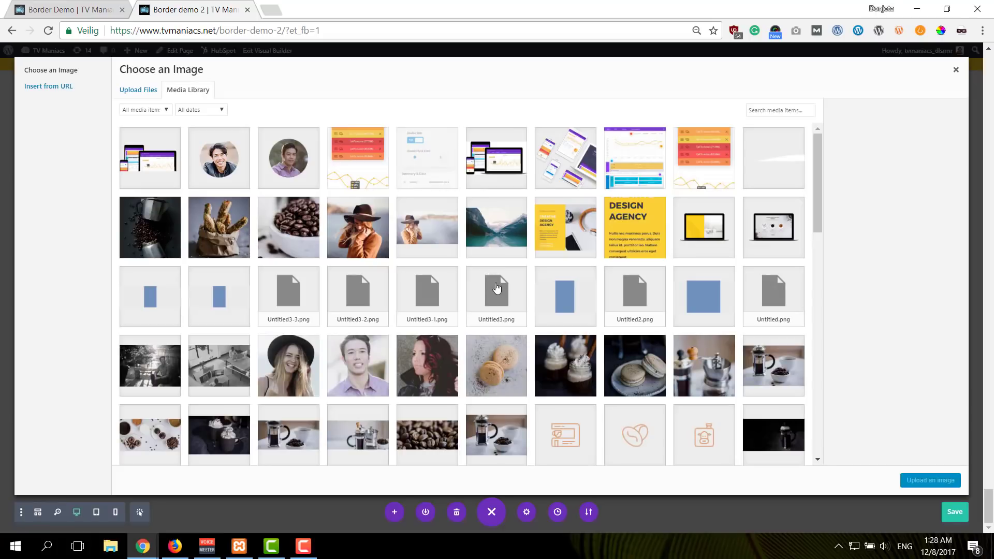
{"action": "scroll", "coordinate": [500, 297], "scroll_direction": "down", "scroll_amount": 1}
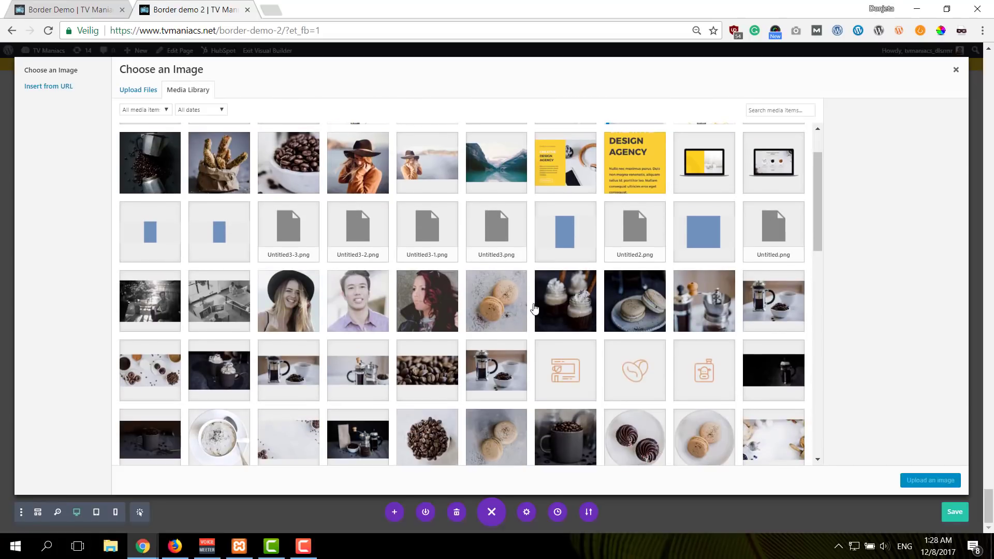
{"action": "left_click", "coordinate": [413, 367]}
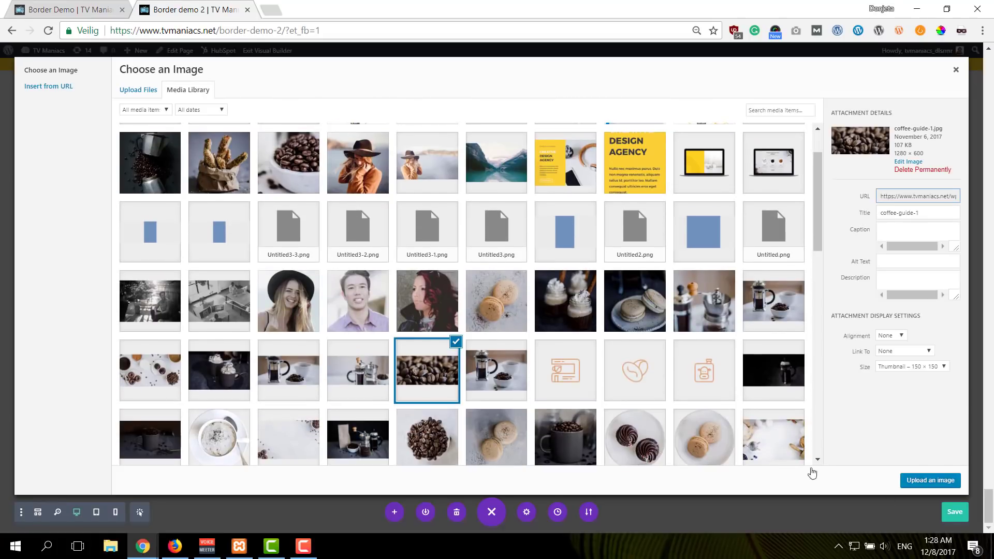
{"action": "left_click", "coordinate": [910, 482]}
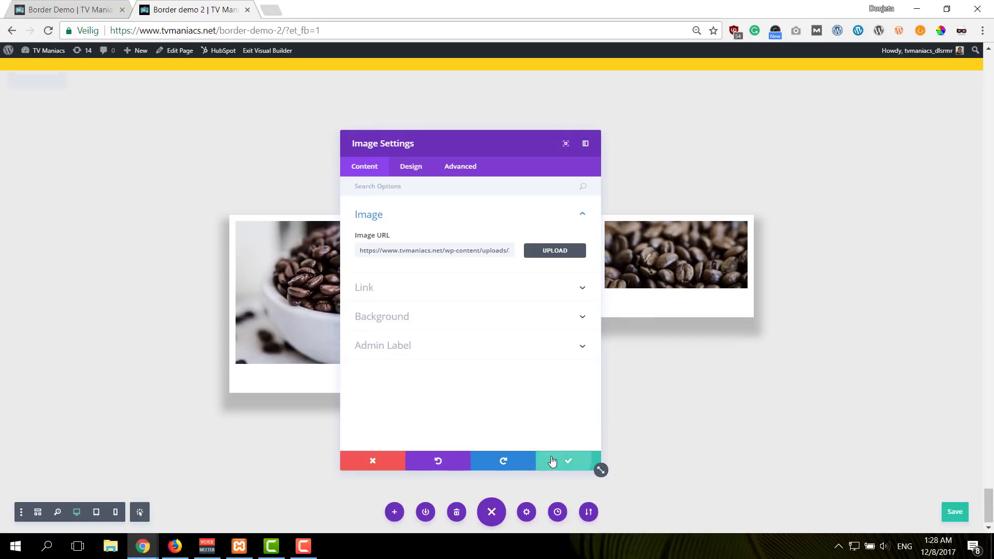
{"action": "left_click", "coordinate": [569, 459]}
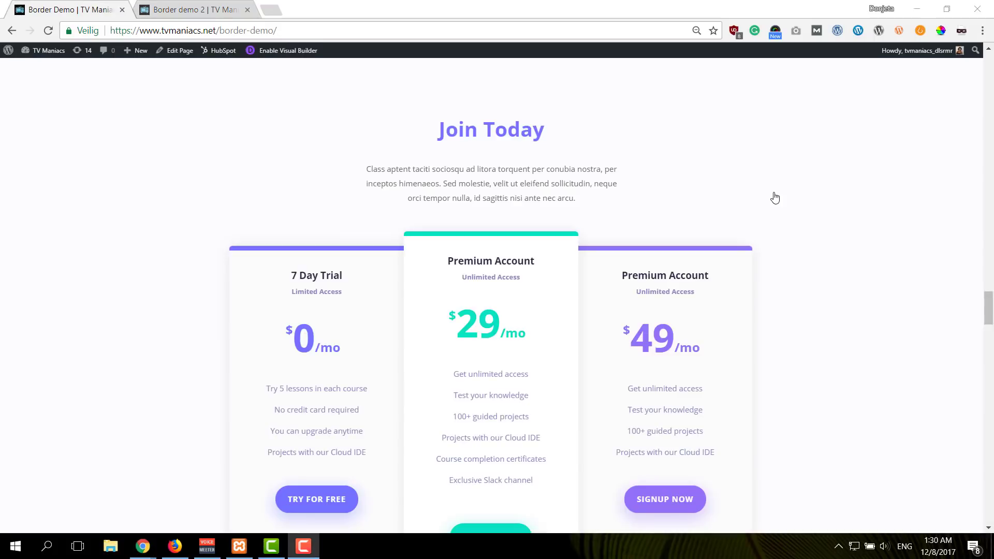
- Examine the border designs on the published Border Demo page, from the Join Today pricing tables down to the Picture Perfect photos
{"action": "scroll", "coordinate": [775, 198], "scroll_direction": "down", "scroll_amount": 10}
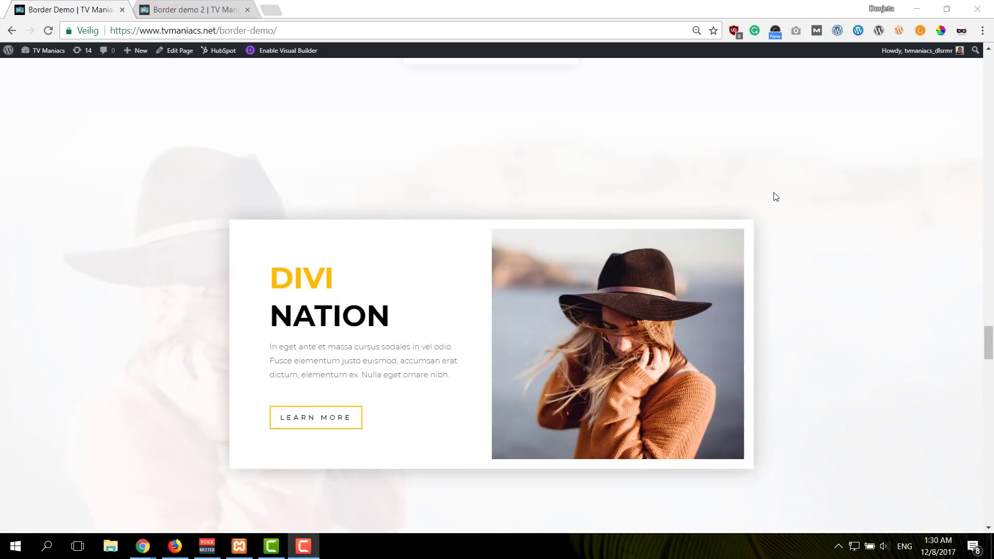
{"action": "scroll", "coordinate": [775, 197], "scroll_direction": "down", "scroll_amount": 12}
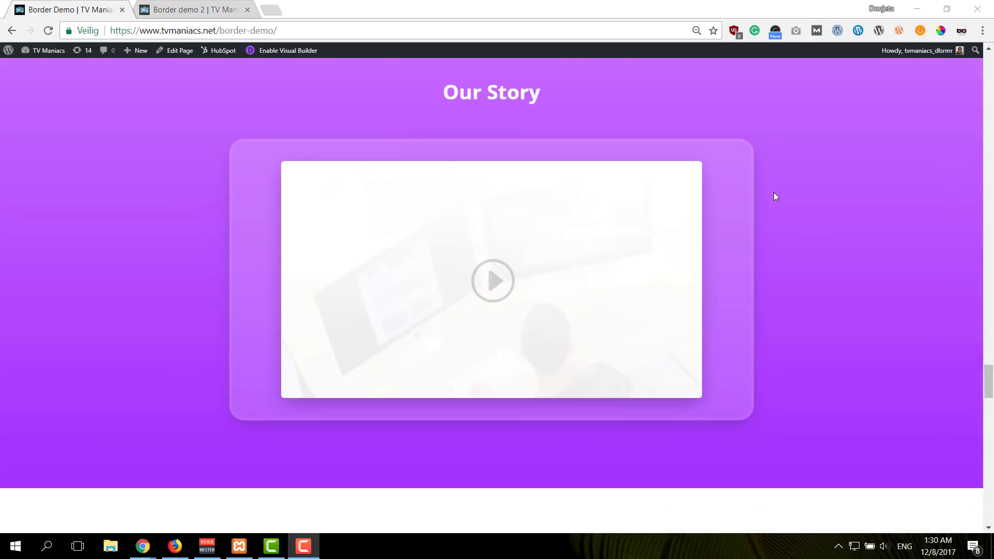
{"action": "scroll", "coordinate": [775, 197], "scroll_direction": "down", "scroll_amount": 12}
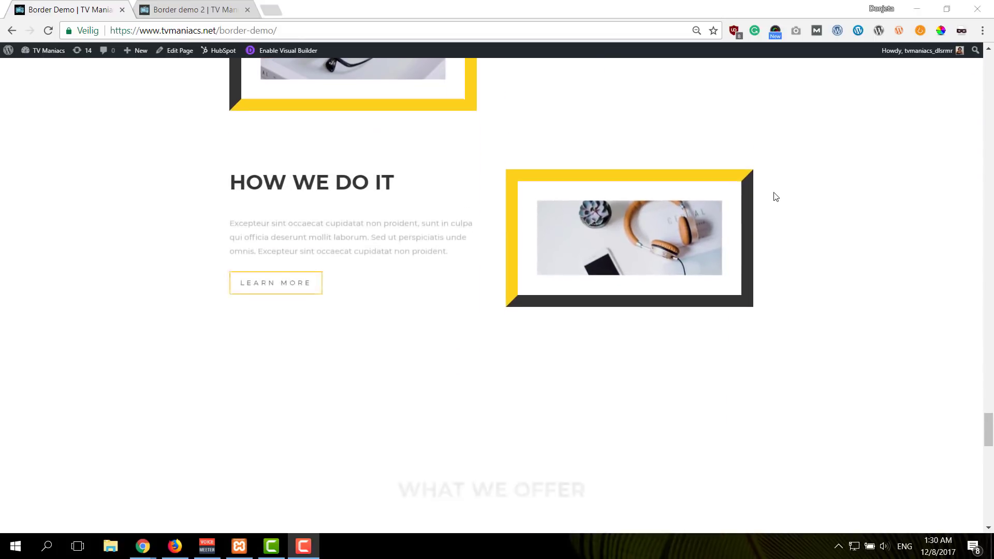
{"action": "scroll", "coordinate": [775, 197], "scroll_direction": "down", "scroll_amount": 12}
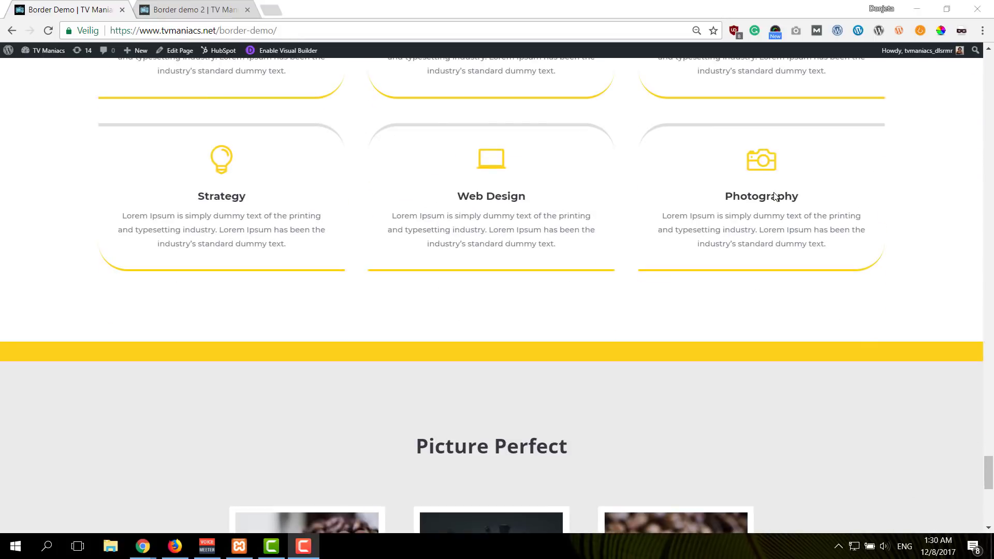
{"action": "scroll", "coordinate": [775, 197], "scroll_direction": "down", "scroll_amount": 9}
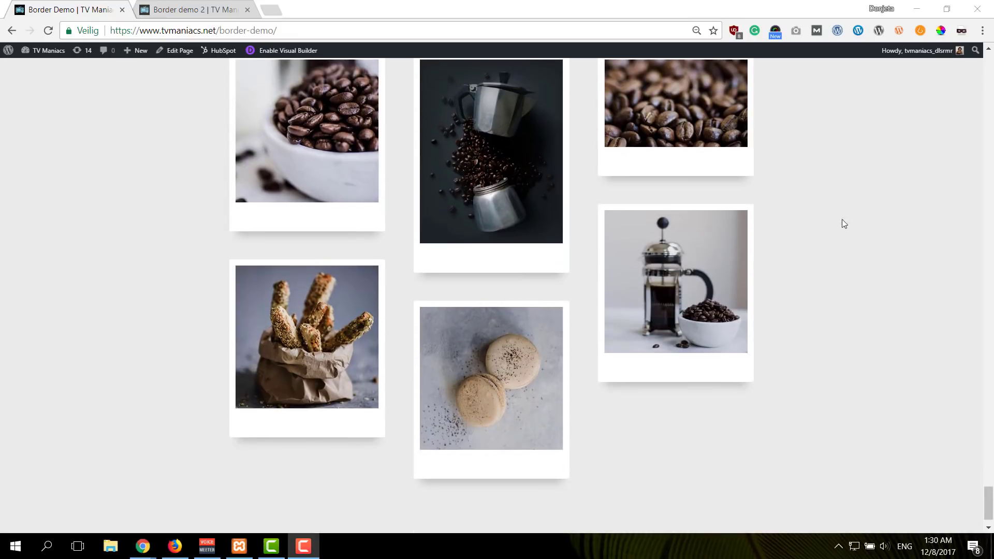